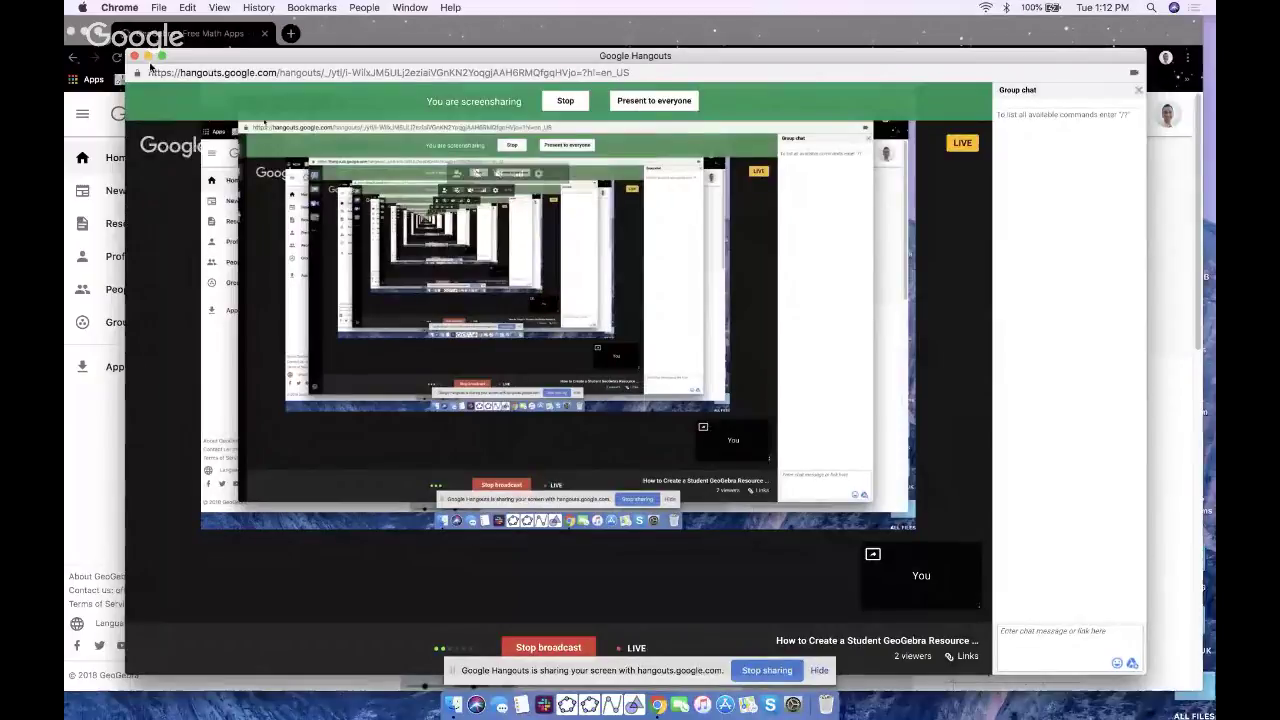
- Nudge the Google Hangouts broadcast window slightly to the right
left_click_drag(161, 56, 191, 64)
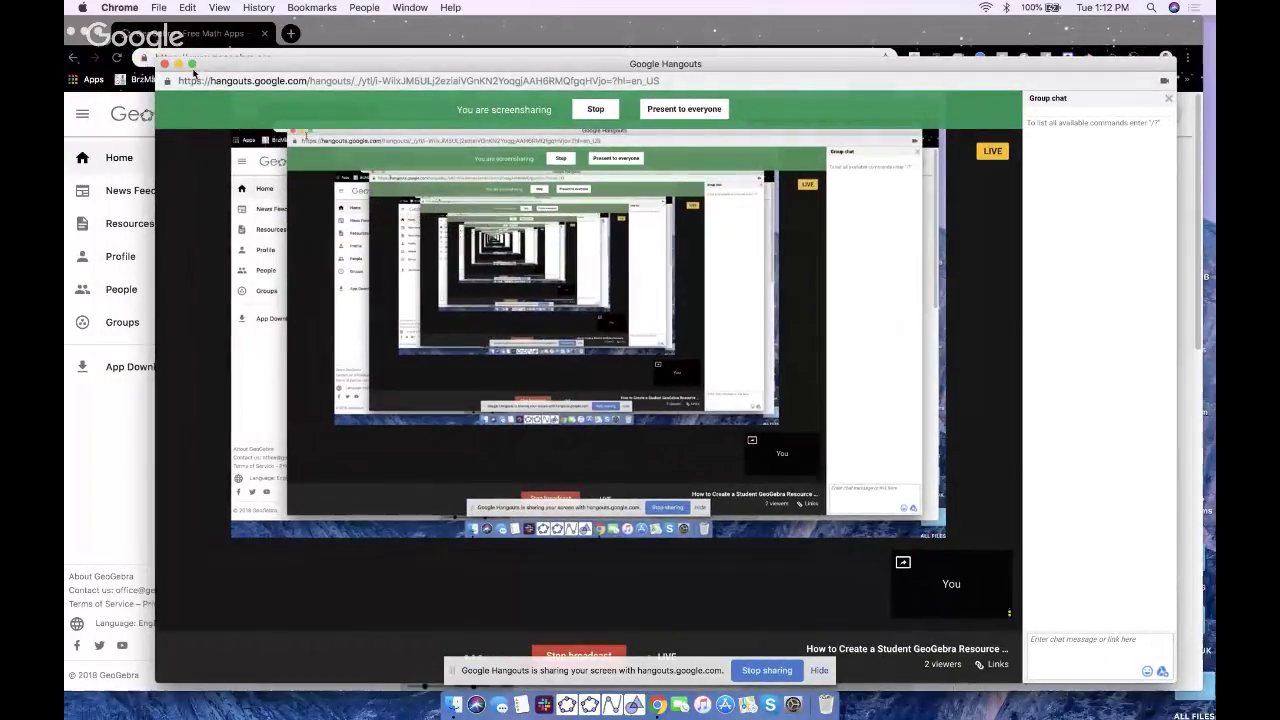
- Minimize Hangouts, bring the browser forward, and go to your GeoGebra profile page
left_click(178, 63)
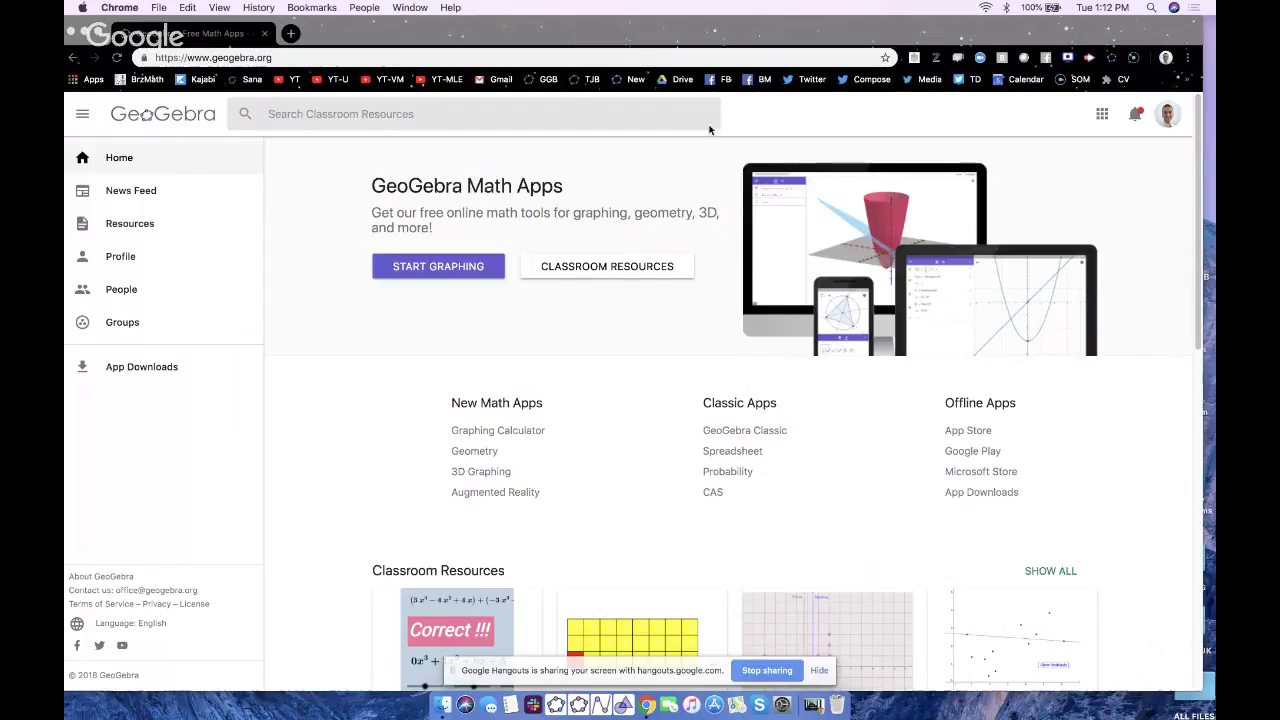
left_click_drag(710, 44, 718, 44)
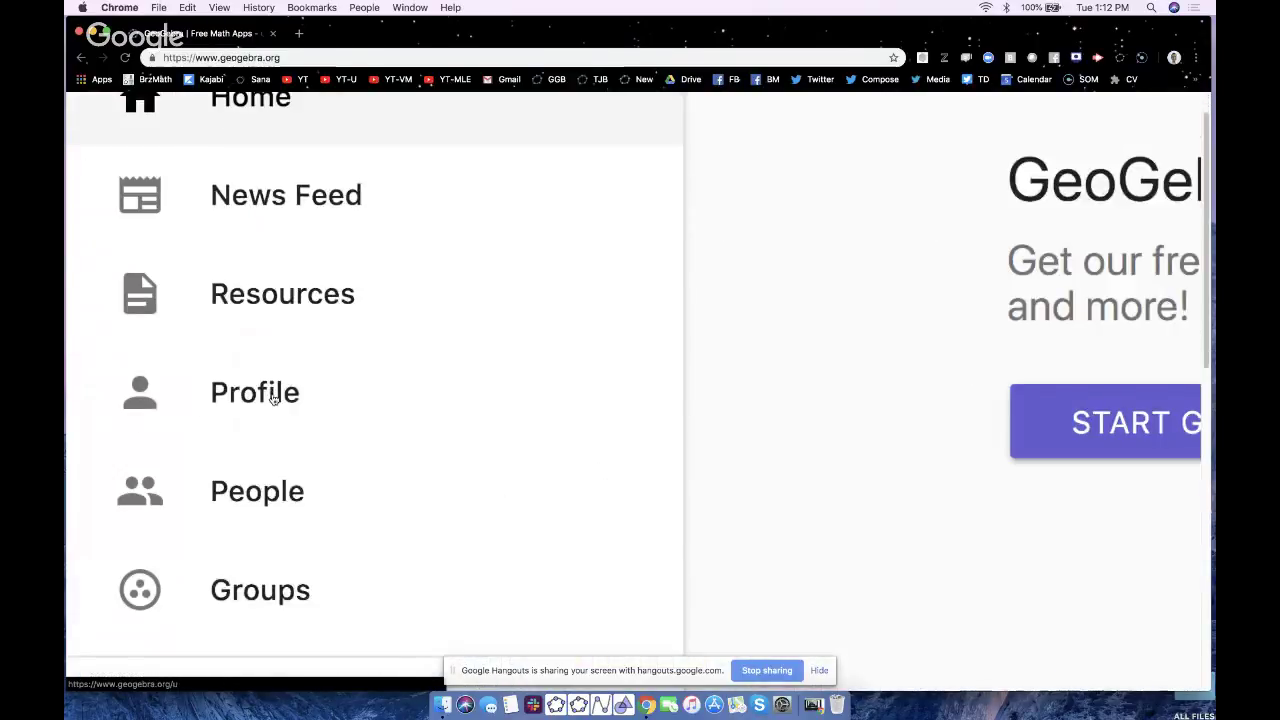
left_click(273, 396)
scroll(273, 376, "down", 5)
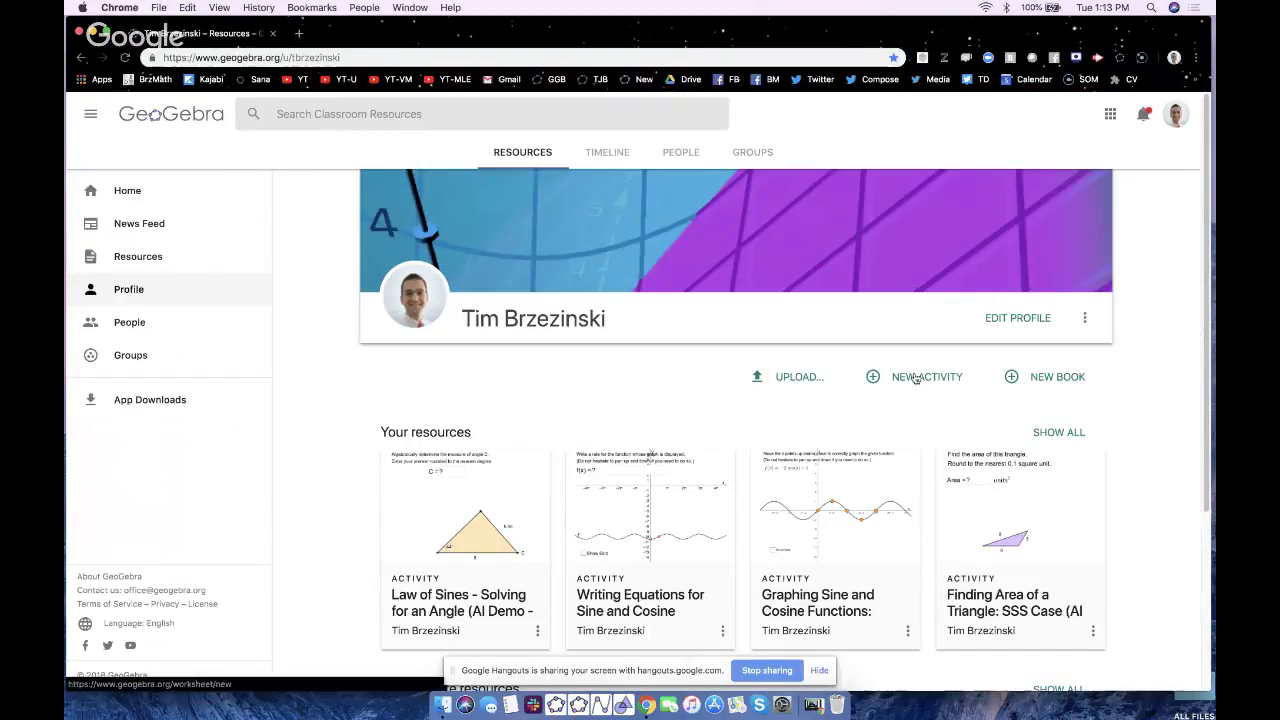
scroll(915, 380, "up", 3)
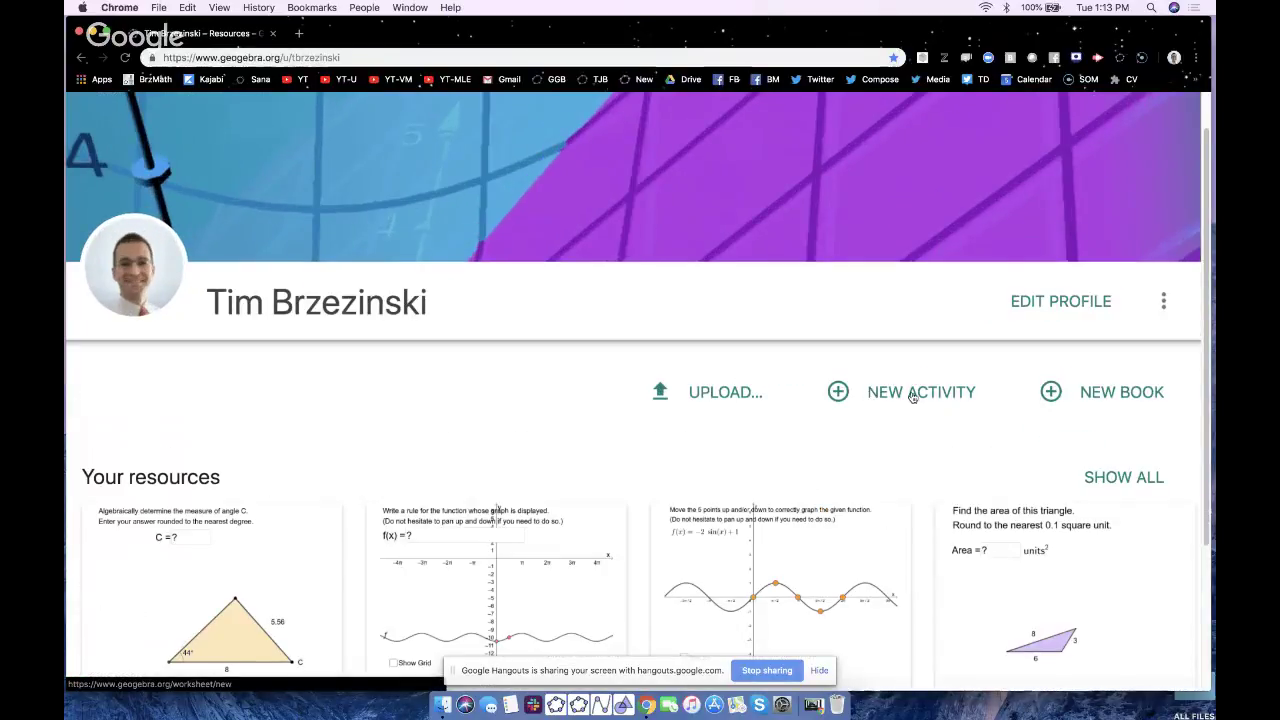
- Create a new activity titled 'Warm Up! (2-5-19)' and add a GeoGebra applet element
left_click(912, 395)
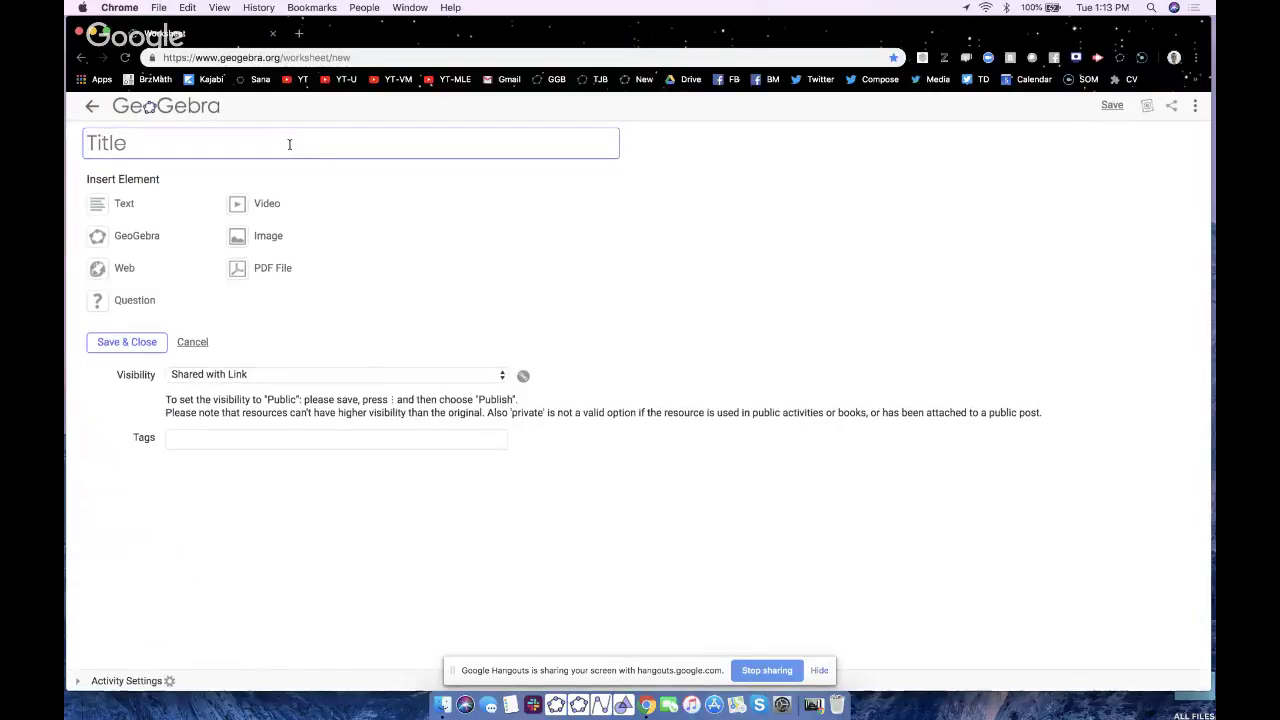
type("Warm Up! (2-5-19")
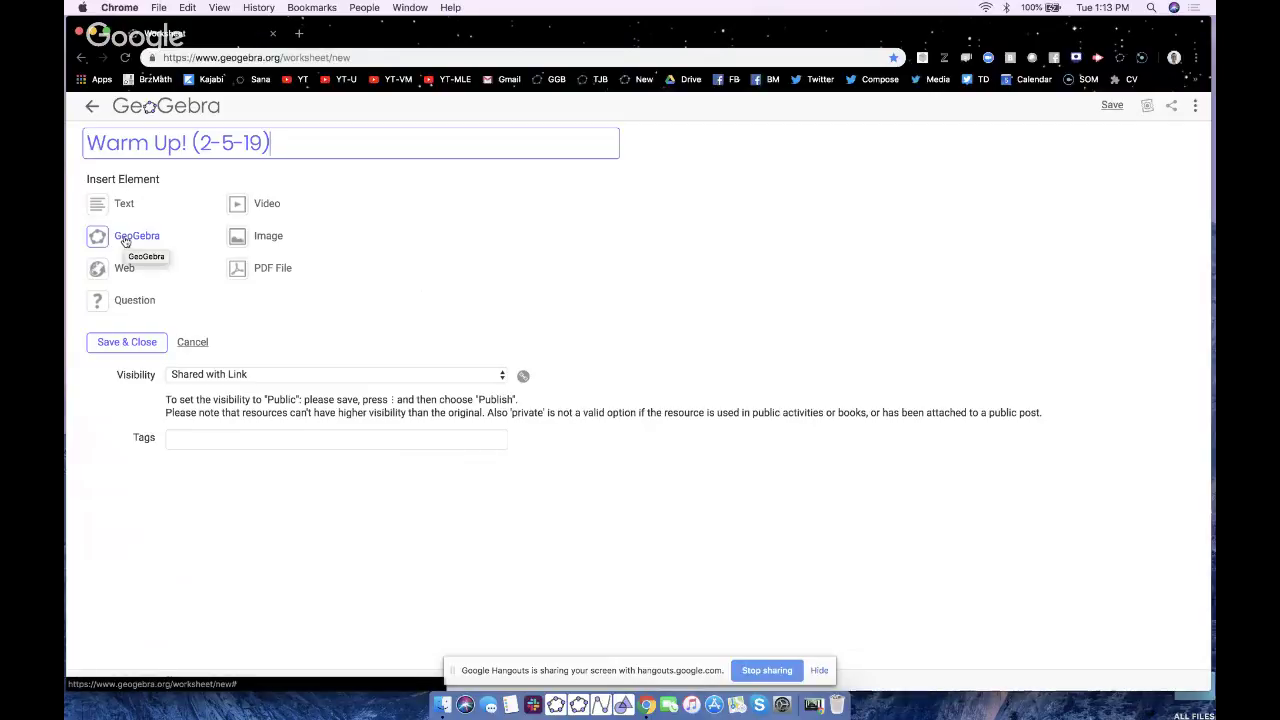
left_click(125, 239)
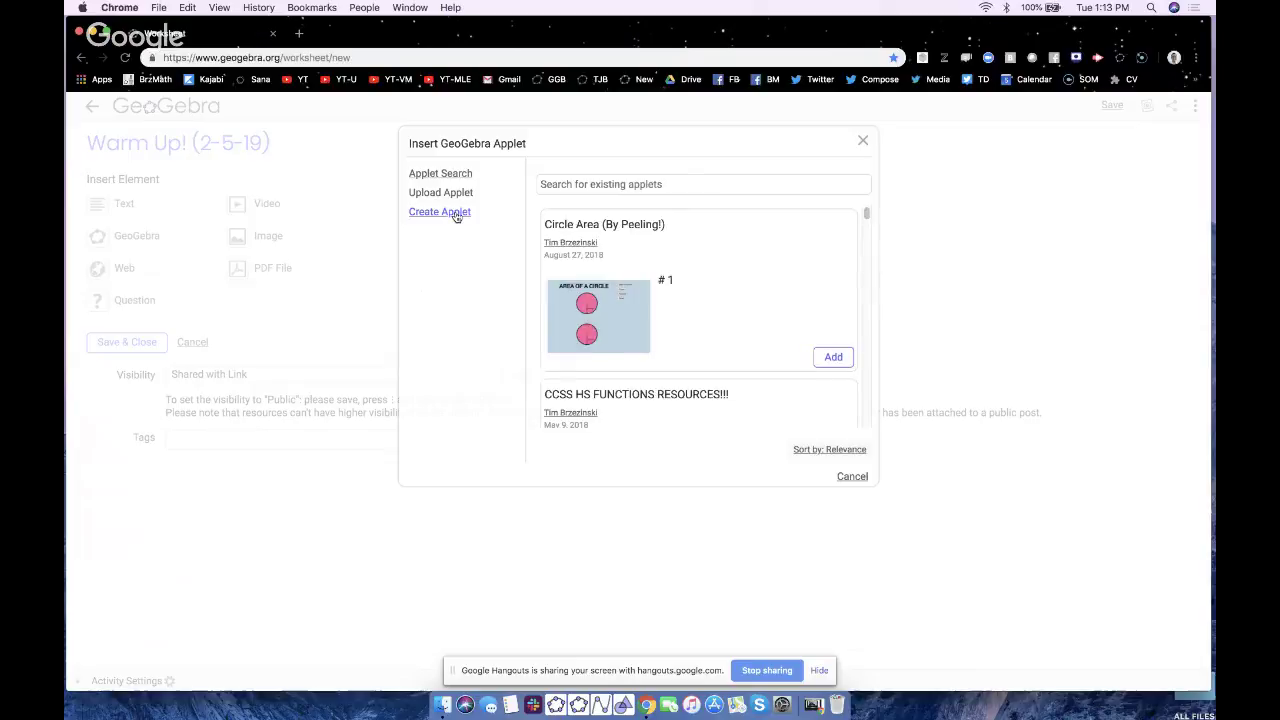
- Build a new applet from the Graphing template and enlarge its editing area
left_click(456, 214)
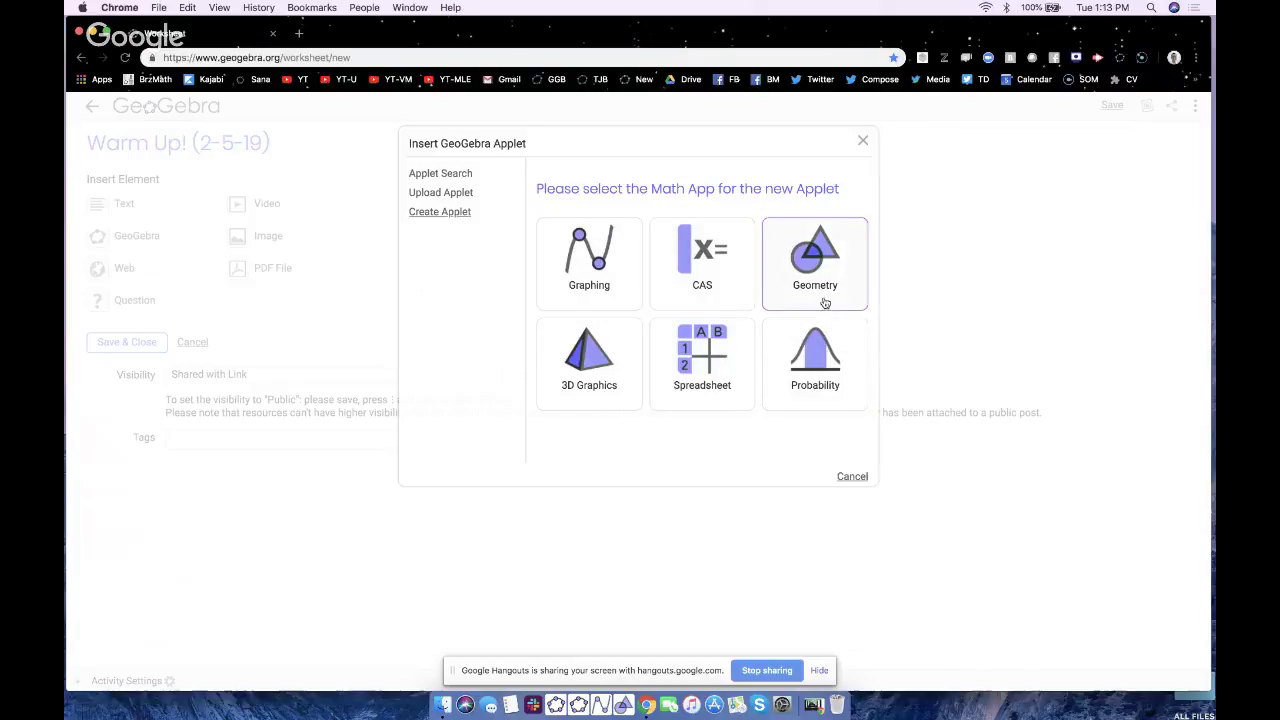
left_click(595, 268)
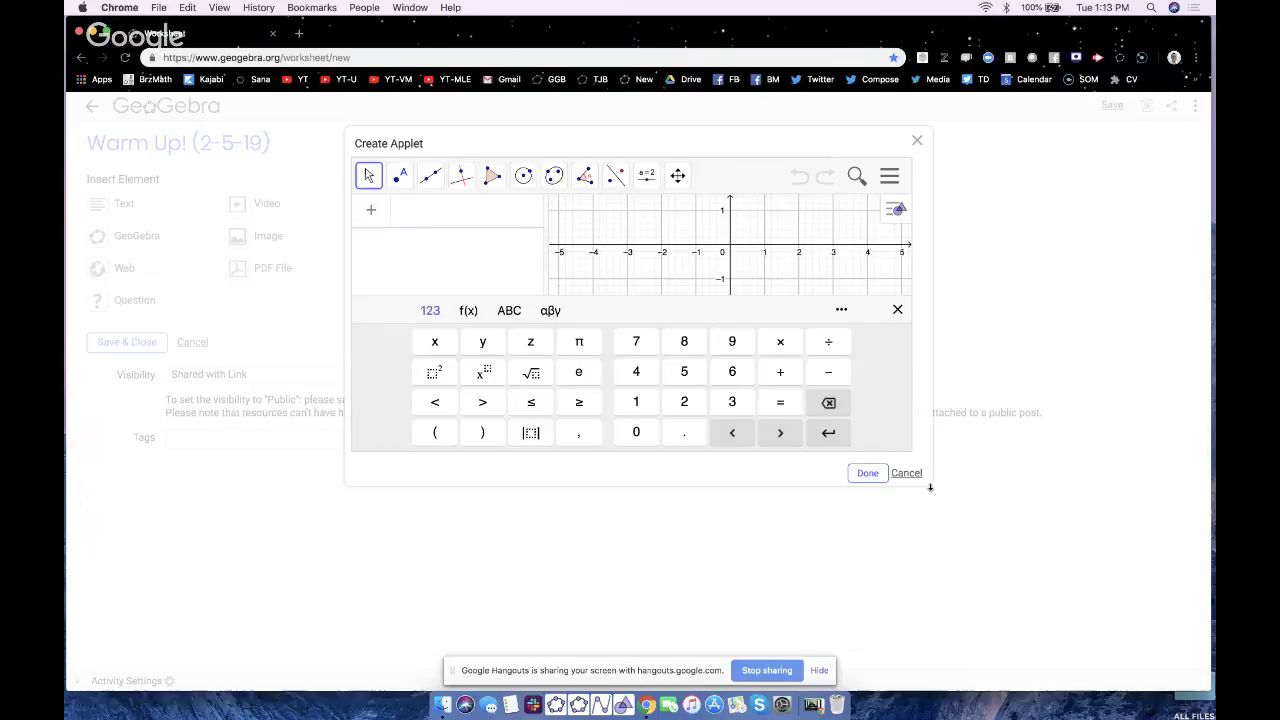
left_click_drag(930, 487, 940, 643)
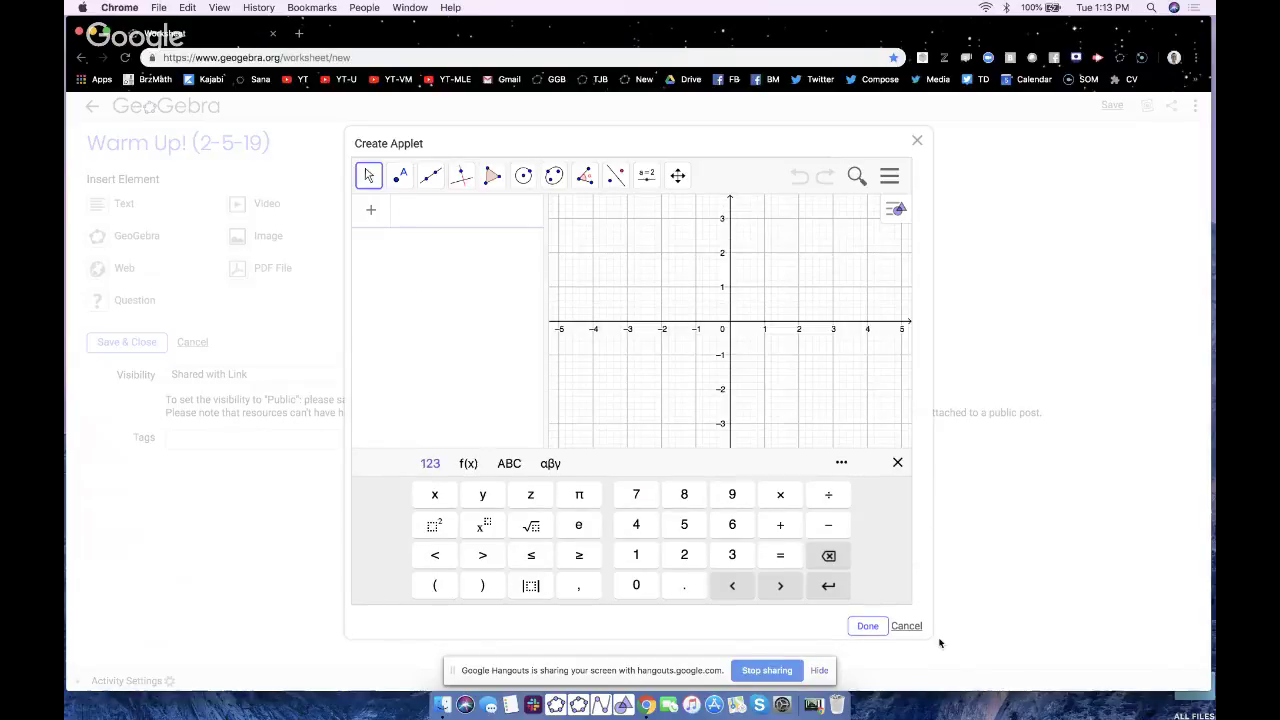
- Hide the math keyboard, recentre the grid, and draw line f through A(-3,-2) and B(3,3)
left_click(771, 265)
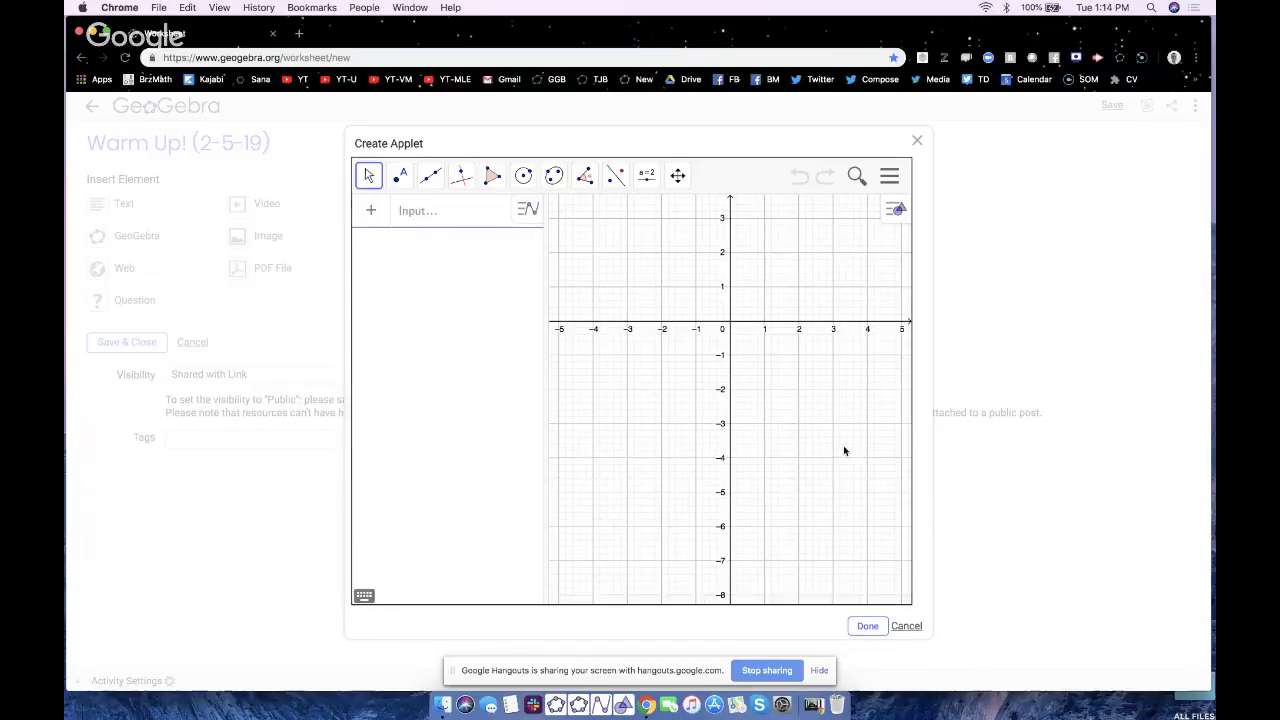
left_click_drag(786, 423, 777, 534)
left_click_drag(807, 390, 789, 363)
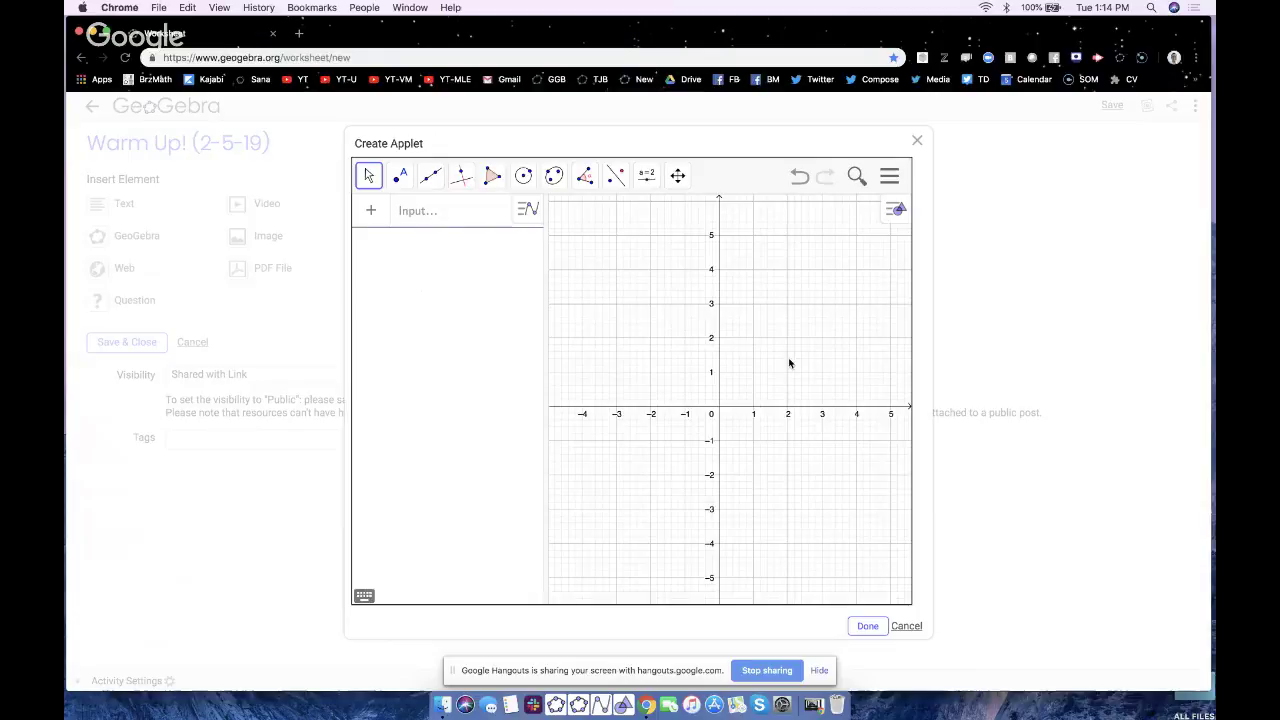
left_click(400, 175)
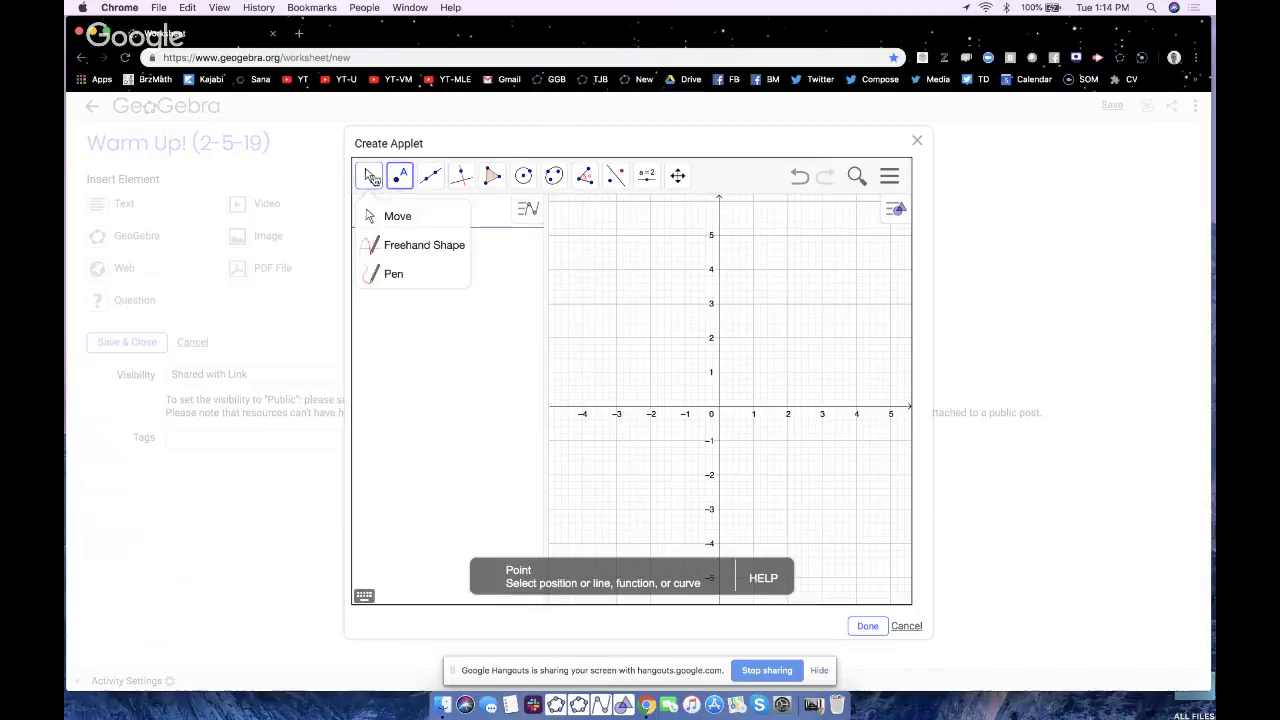
left_click(370, 176)
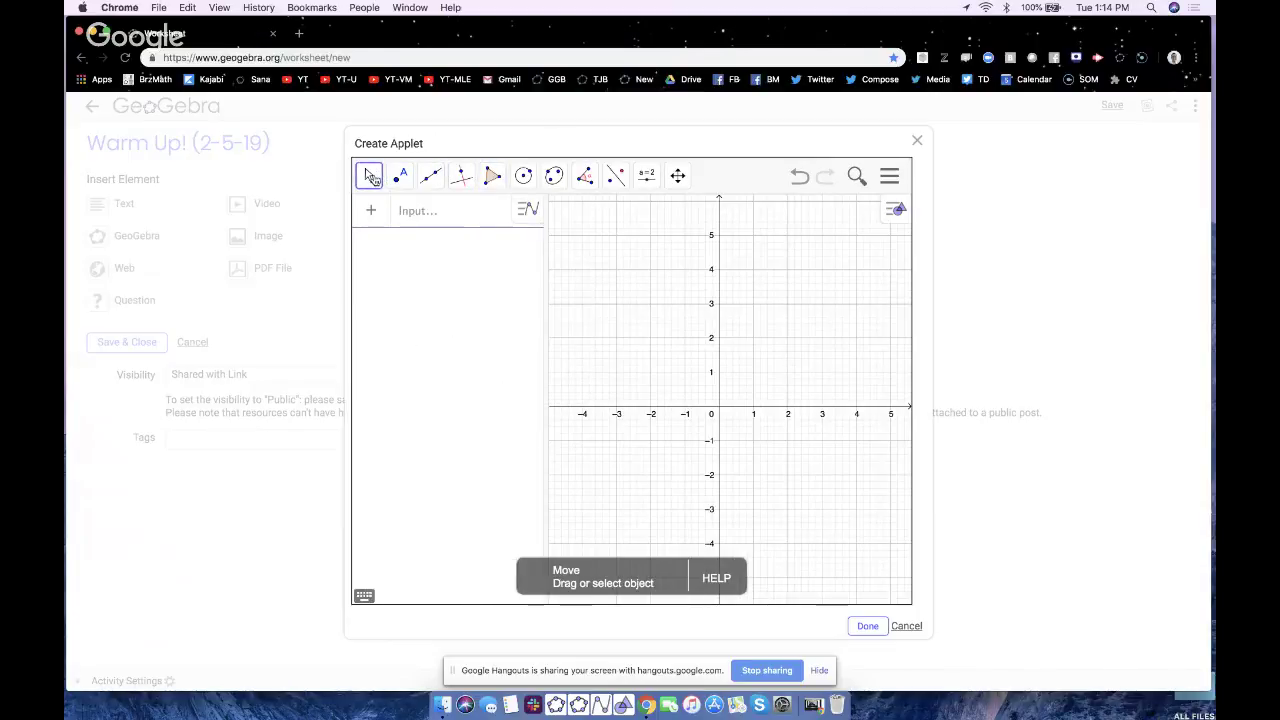
left_click(432, 177)
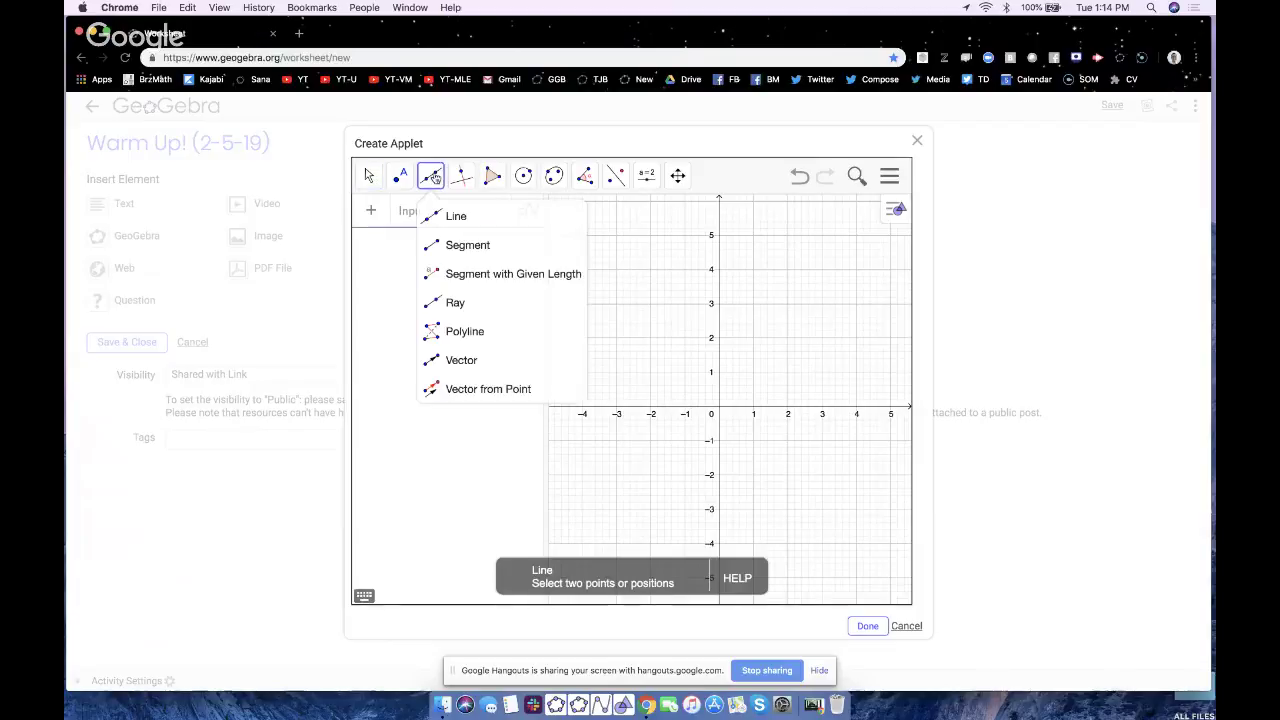
left_click(455, 214)
left_click(616, 475)
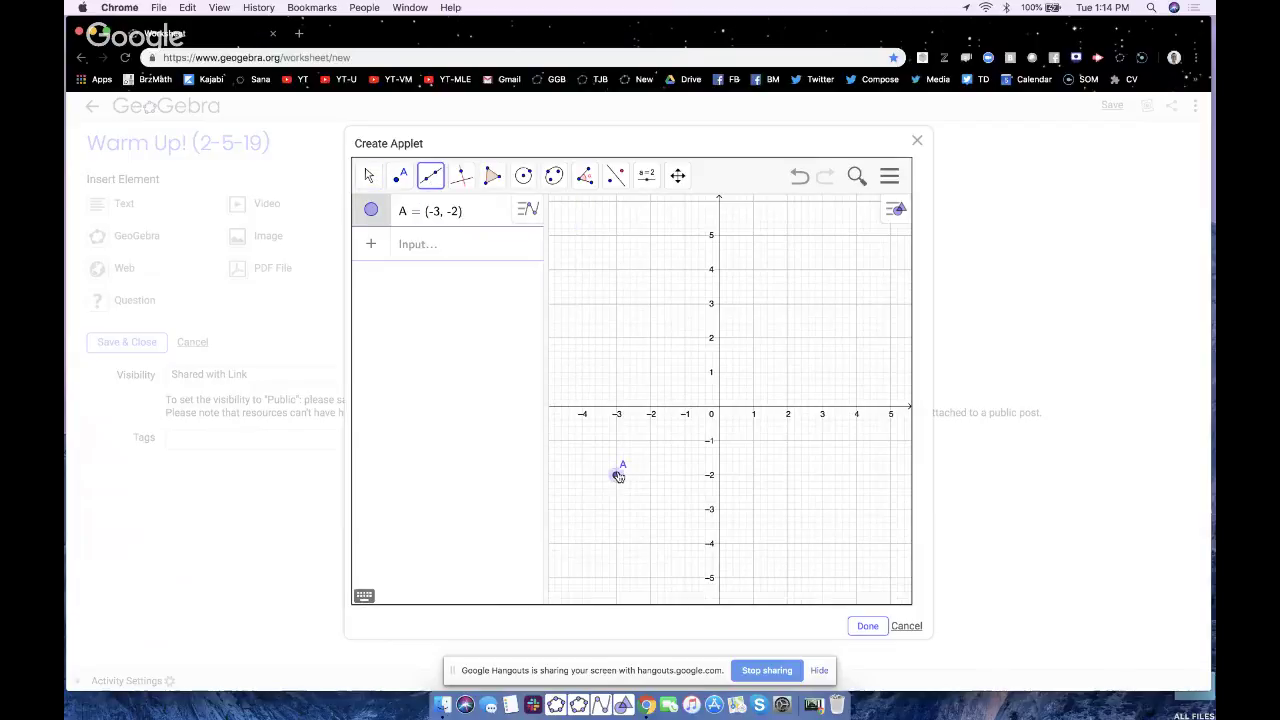
left_click(821, 305)
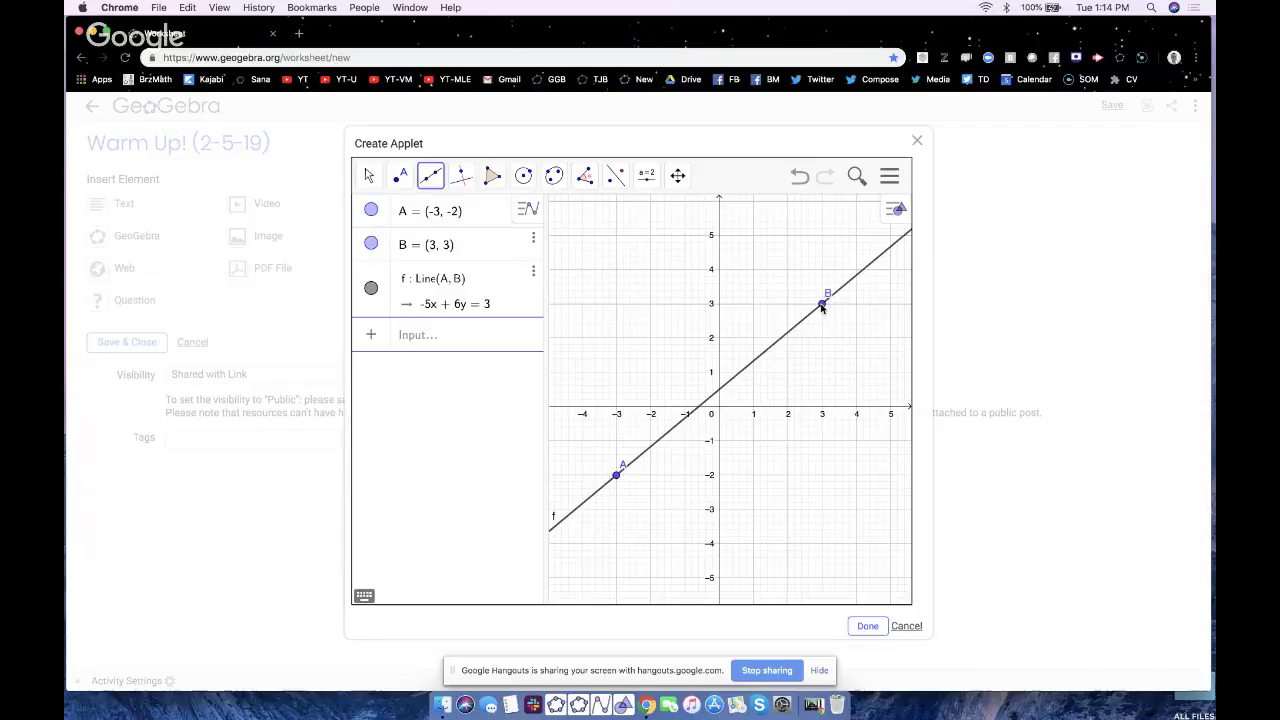
- Draw line g parallel to f through C(-2,4)
left_click(462, 177)
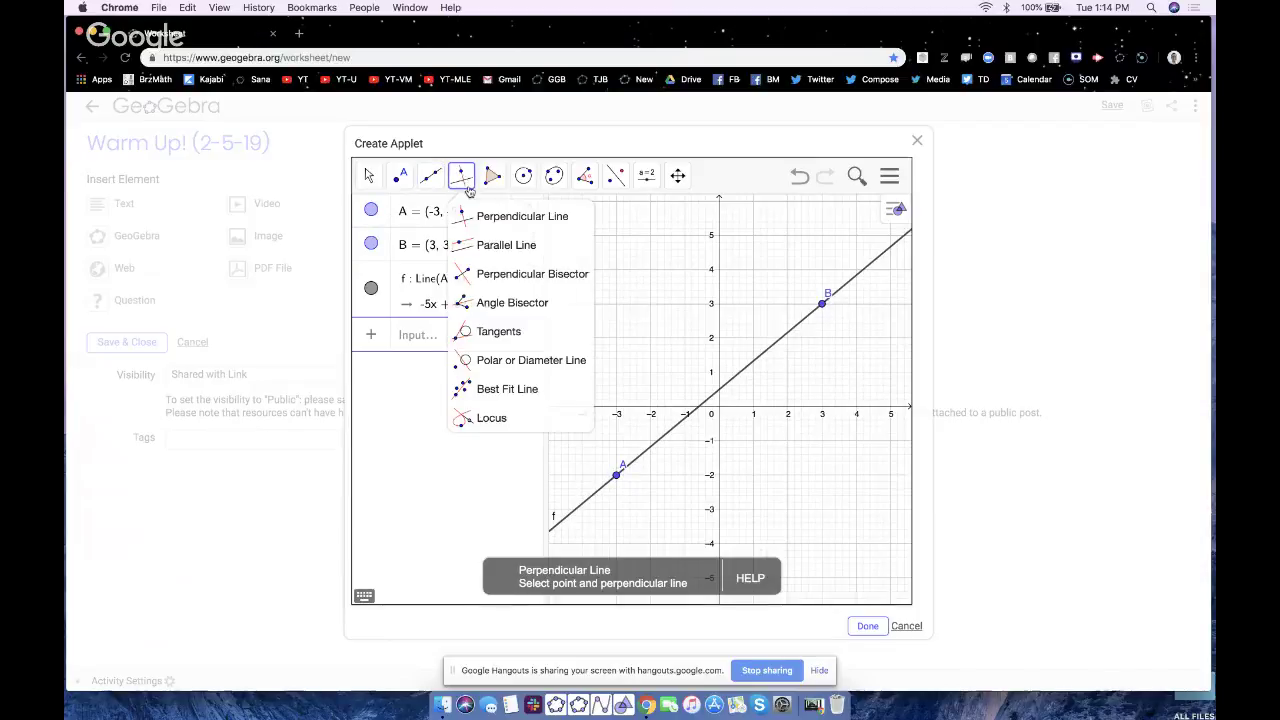
left_click(480, 245)
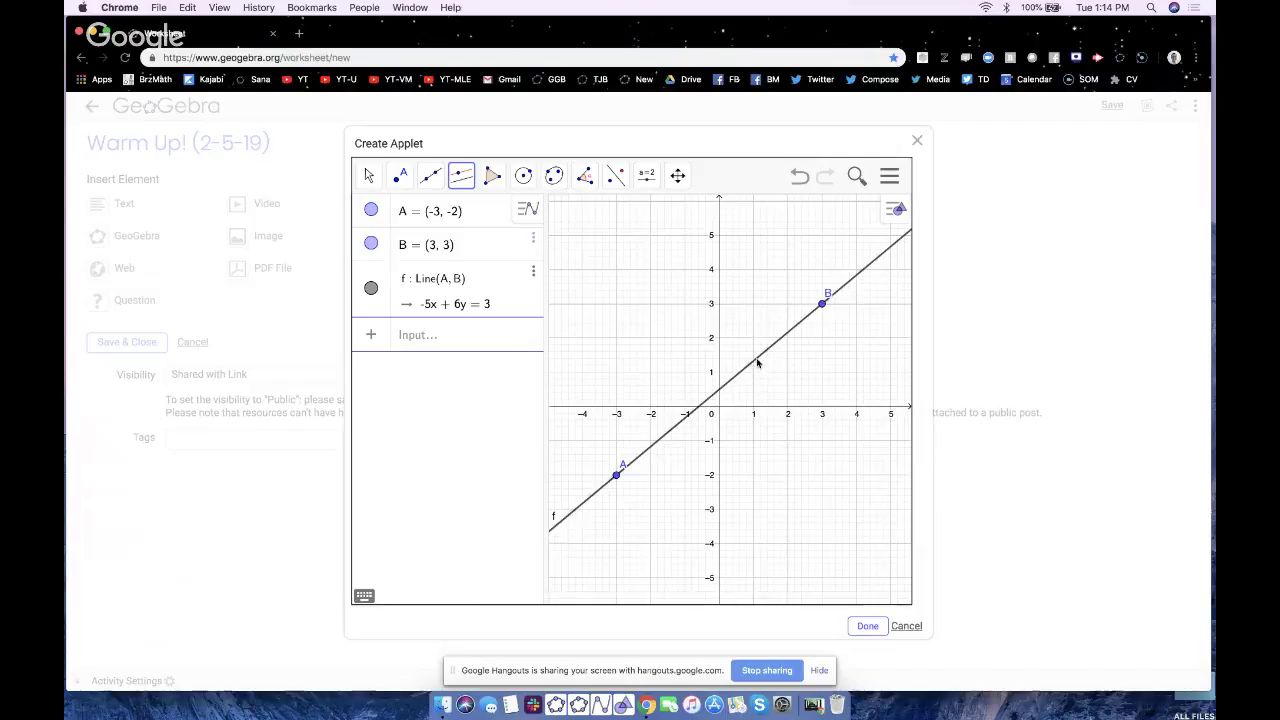
left_click(650, 270)
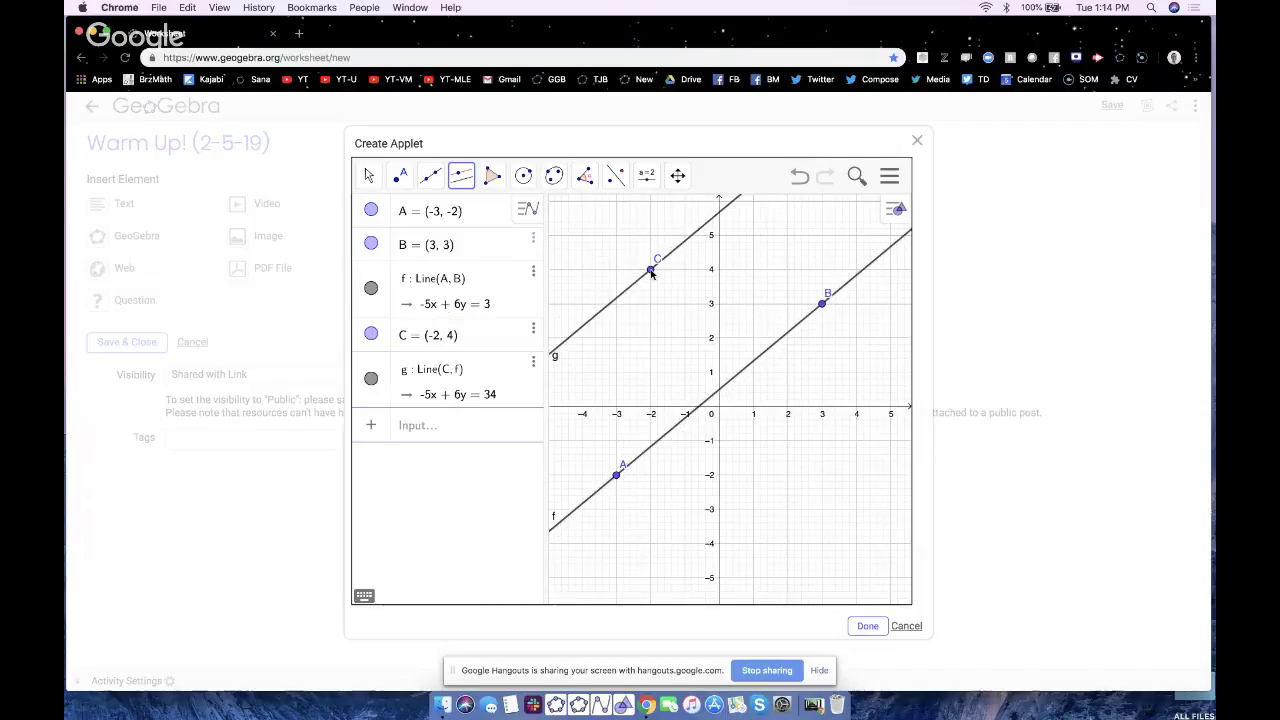
- Measure the slopes of lines g and f, both showing 0.83
left_click(586, 179)
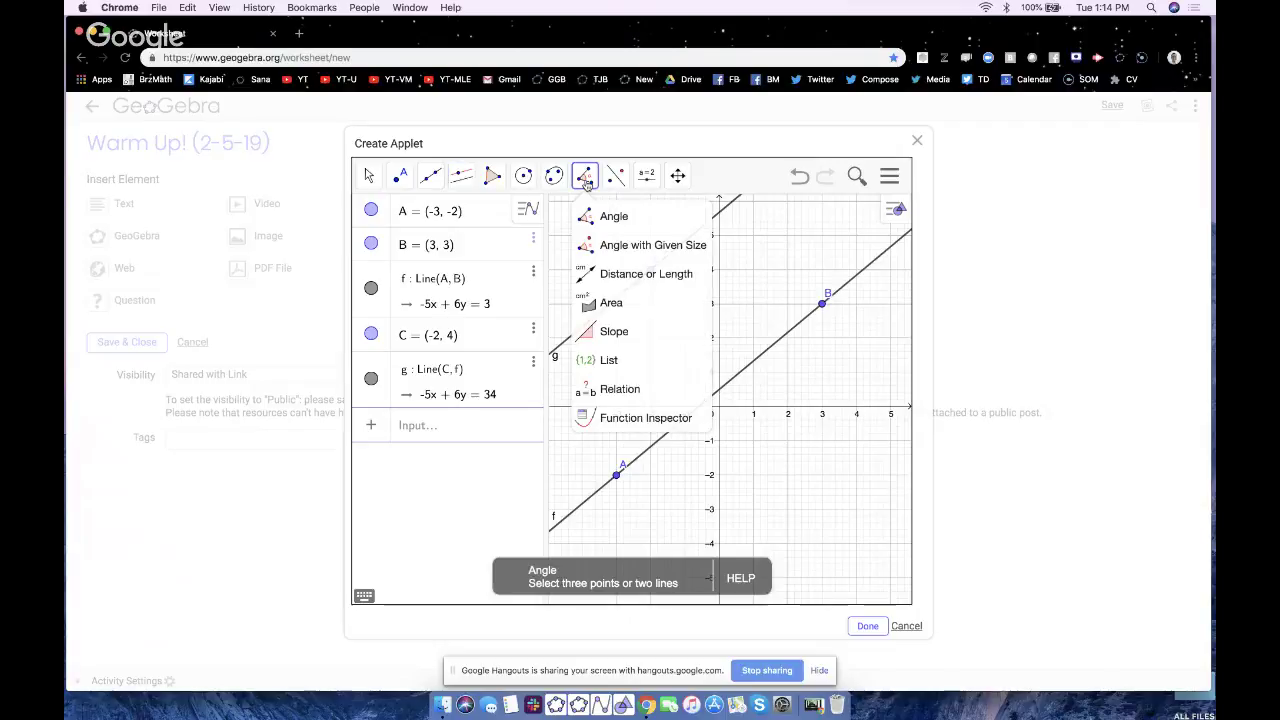
left_click(614, 331)
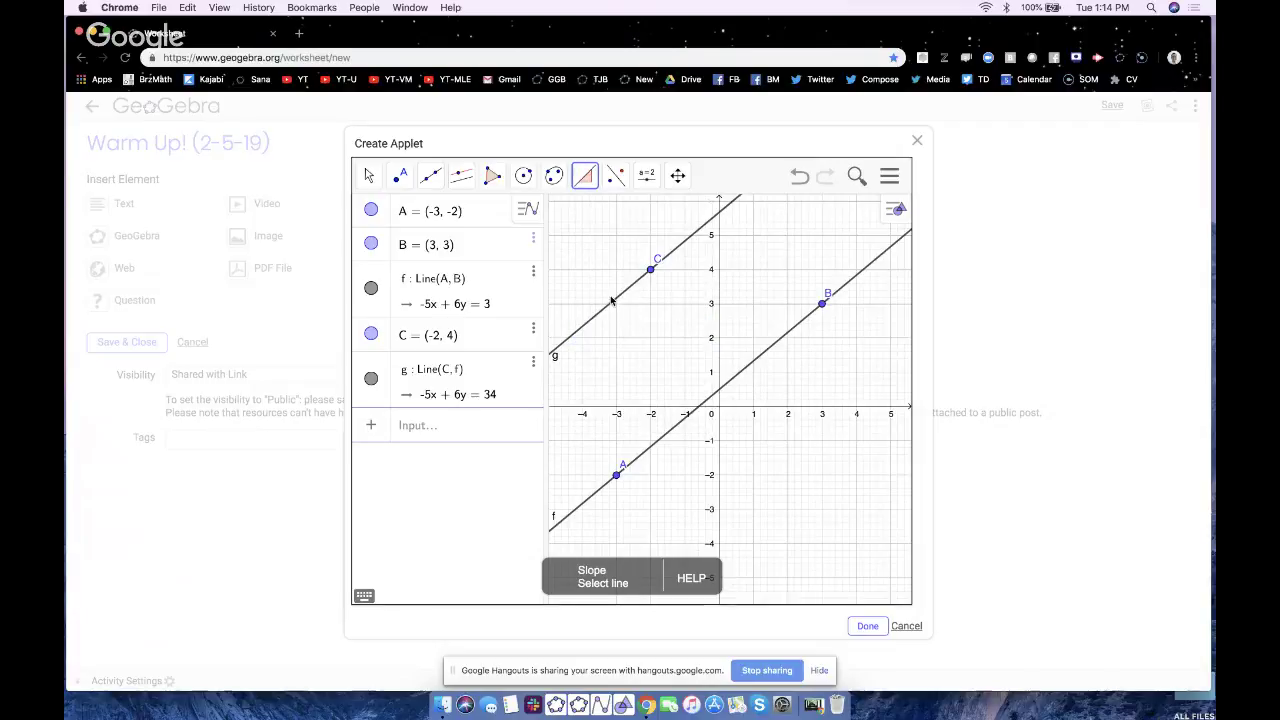
left_click(612, 301)
left_click(730, 387)
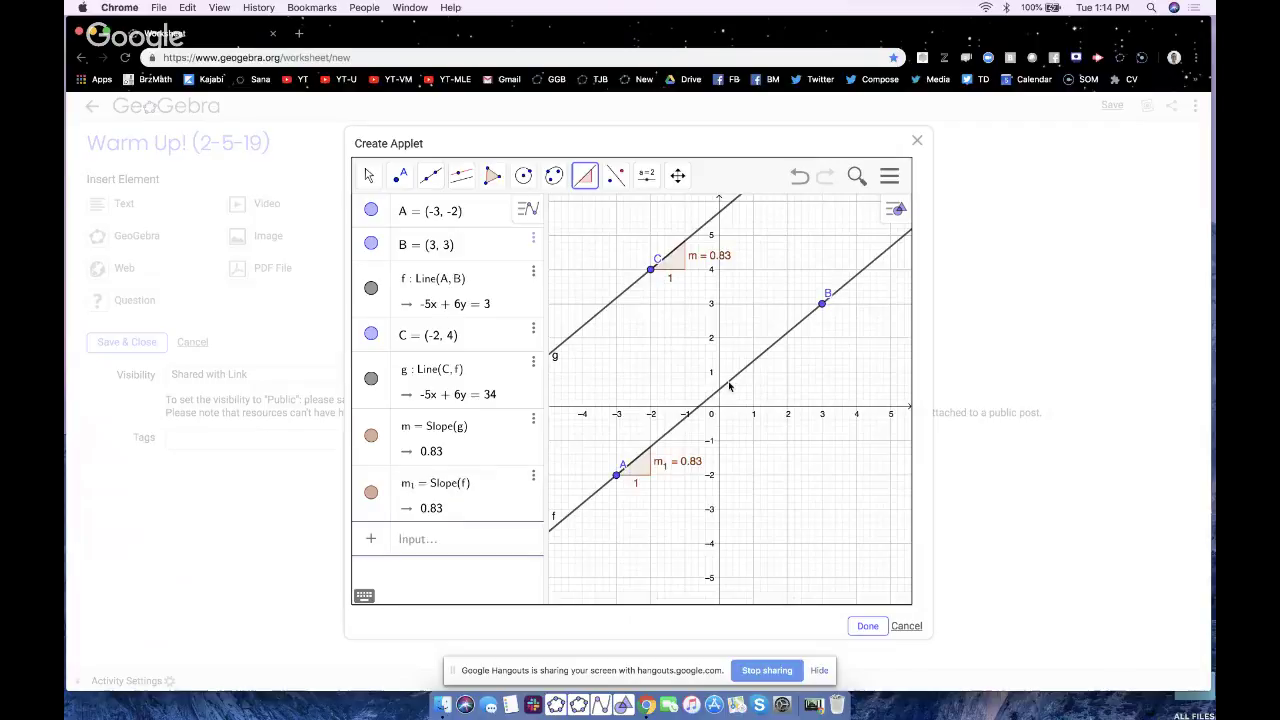
- Drag B to (0.49, 1.38) and C to (-1.41, 3.98), slopes now both 0.97
left_click(368, 175)
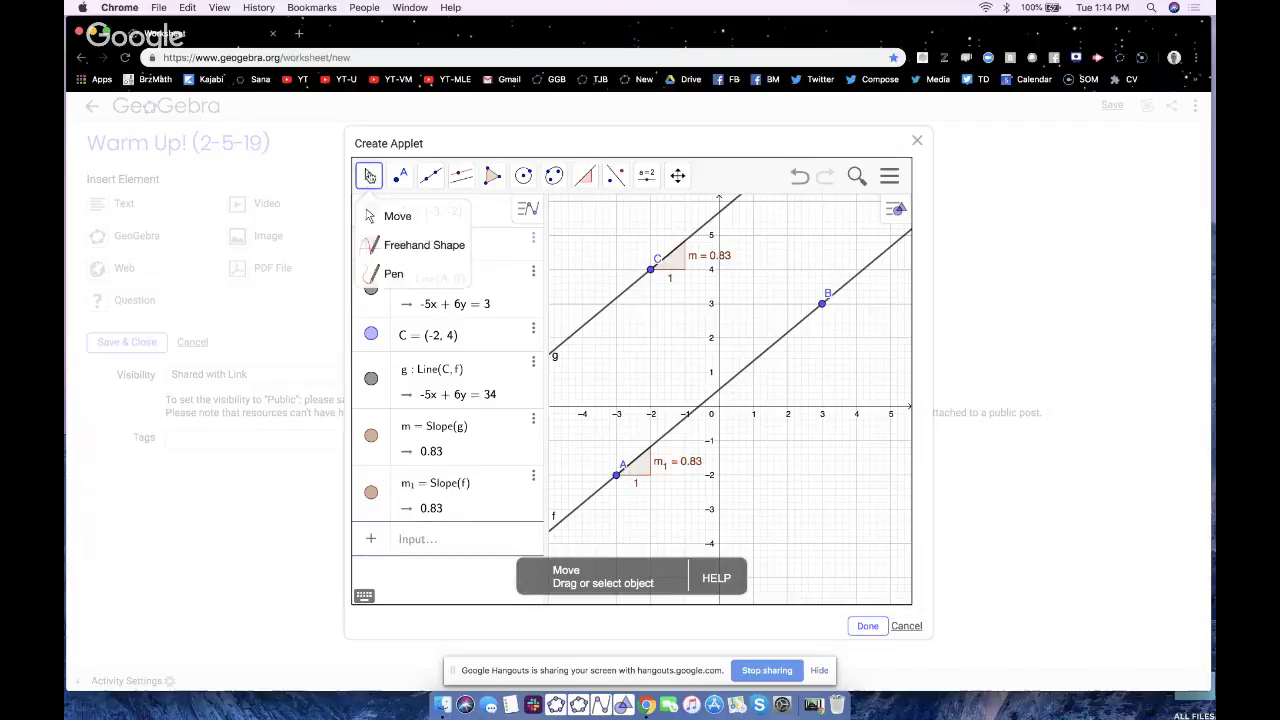
left_click_drag(822, 303, 736, 359)
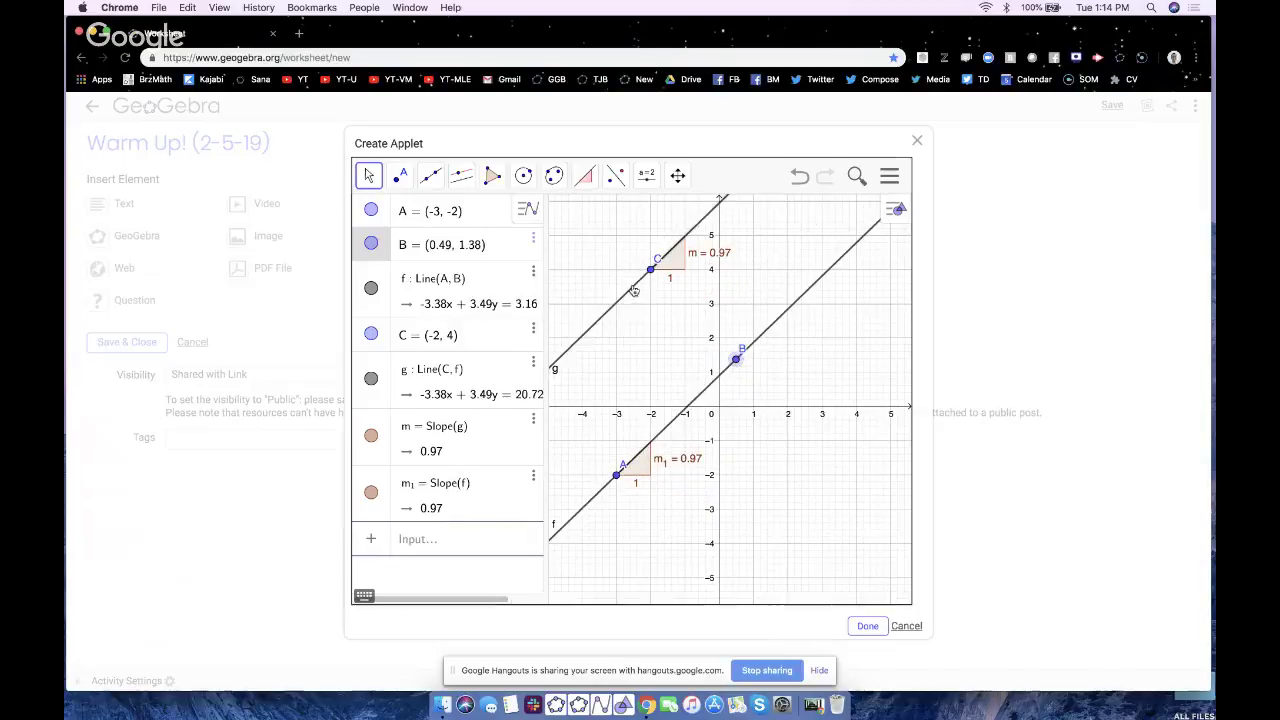
left_click(640, 284)
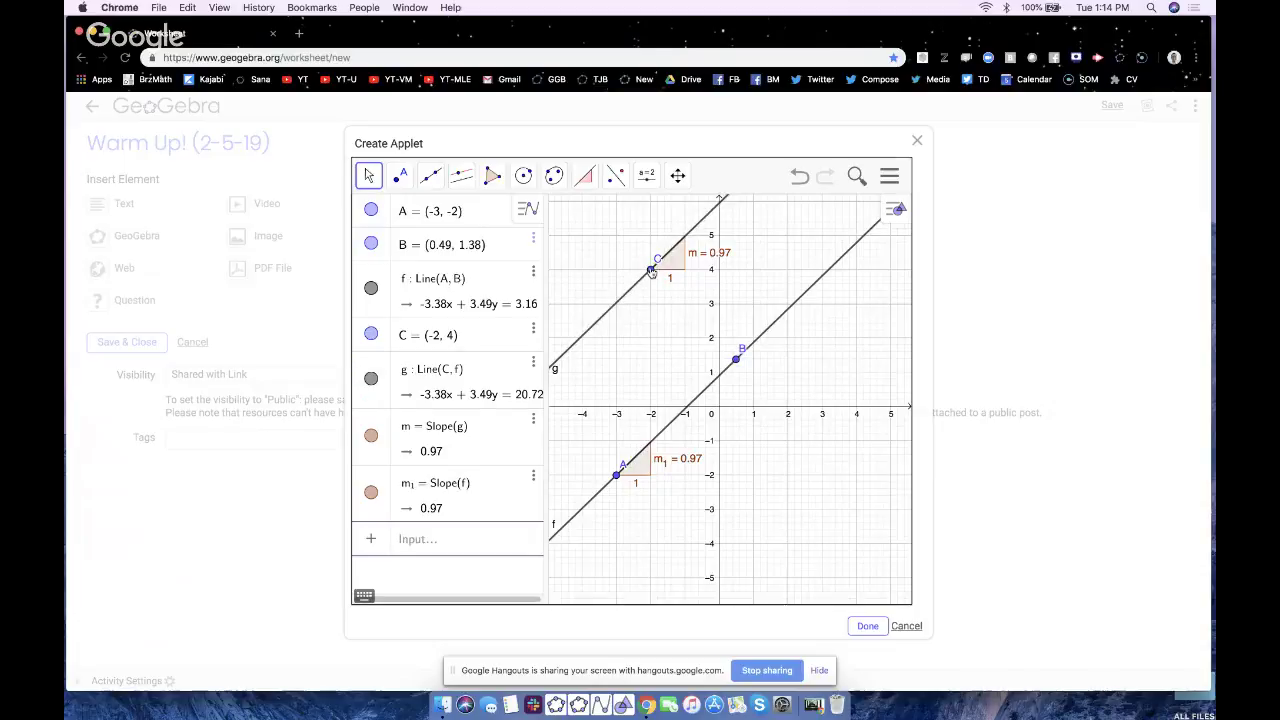
mouse_move(651, 270)
left_mouse_down()
mouse_move(786, 436)
mouse_move(716, 389)
mouse_move(625, 294)
mouse_move(791, 419)
mouse_move(671, 275)
left_mouse_up()
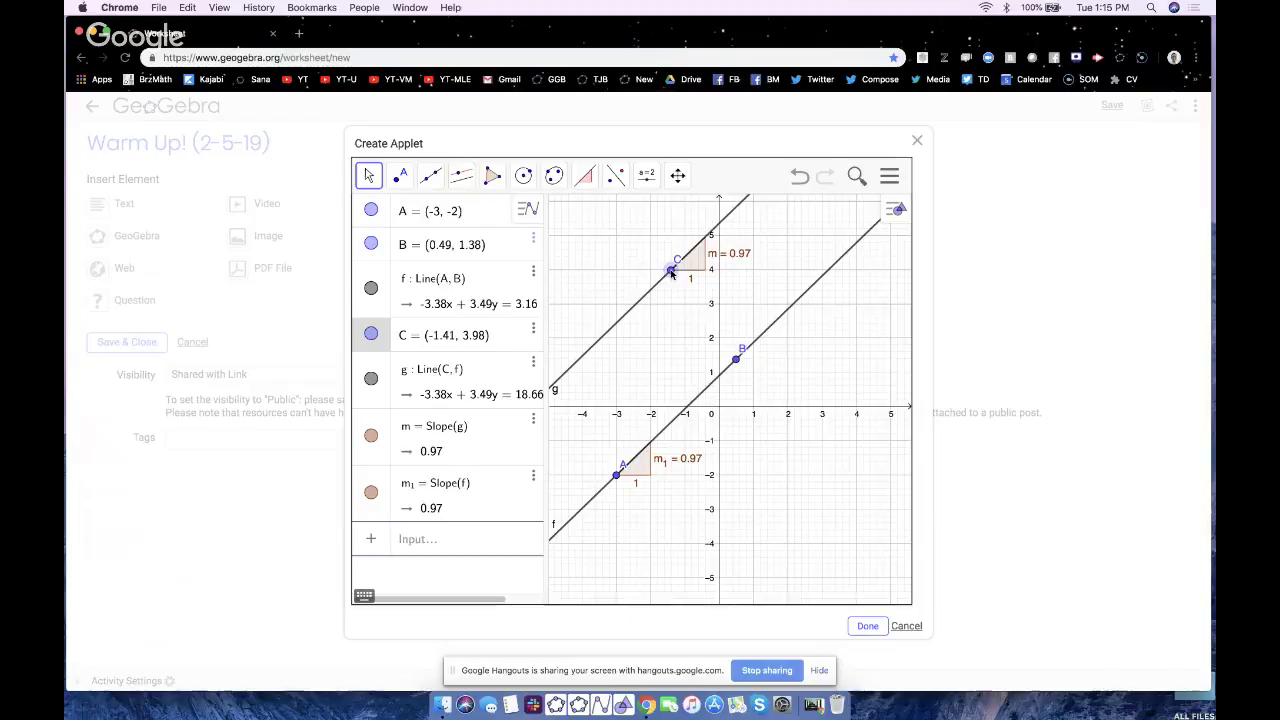
- Delete the stray point D accidentally placed near (0.61, 3.4)
left_click(617, 176)
mouse_move(458, 176)
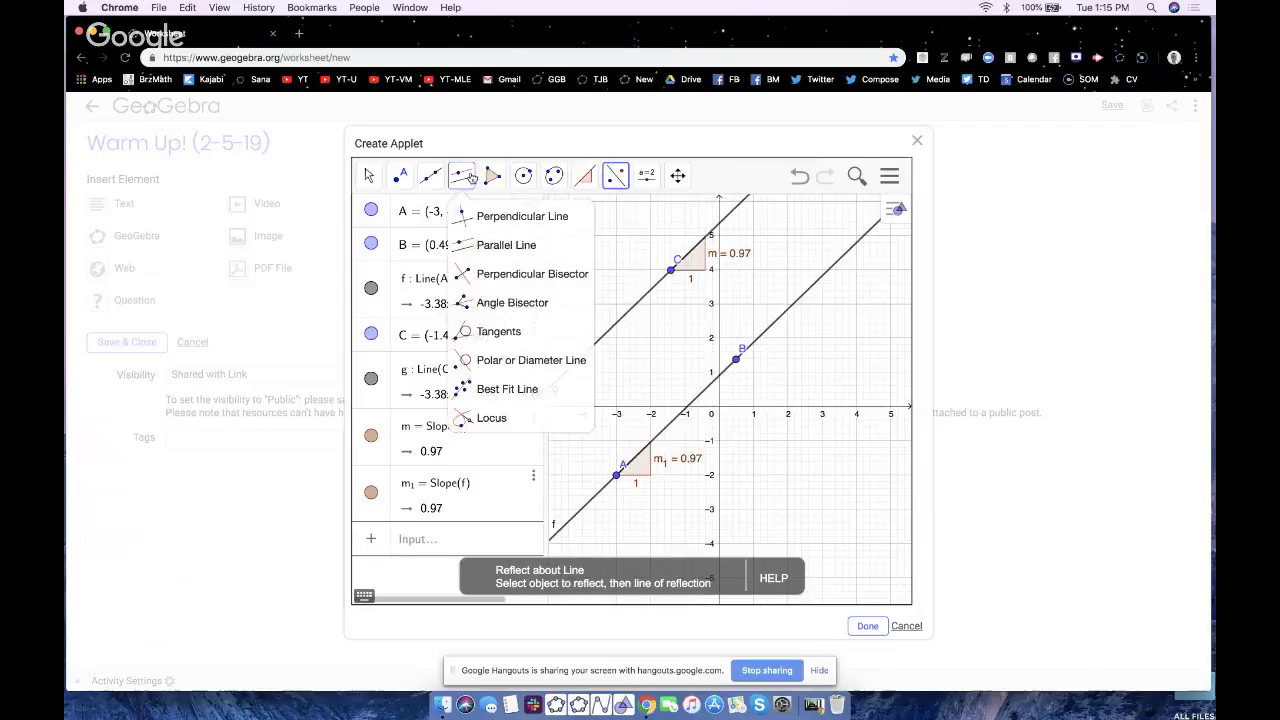
left_click(590, 274)
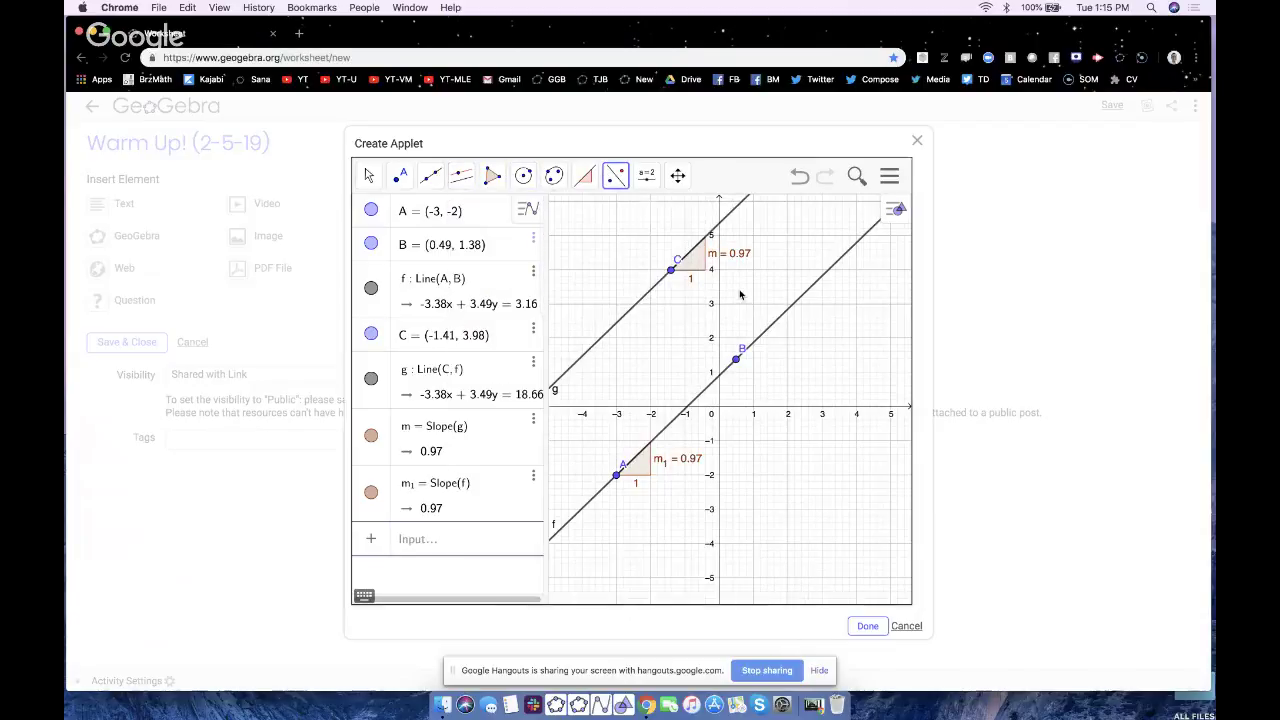
left_click(740, 291)
left_click(368, 176)
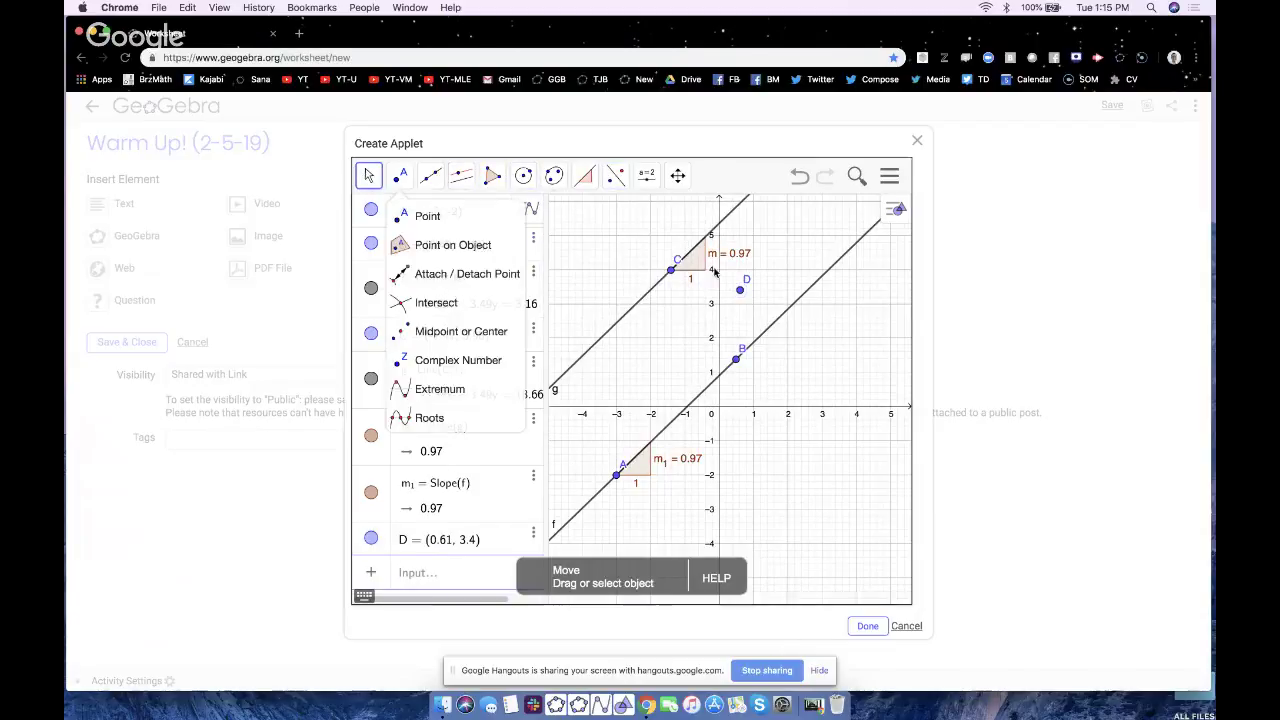
key("Delete")
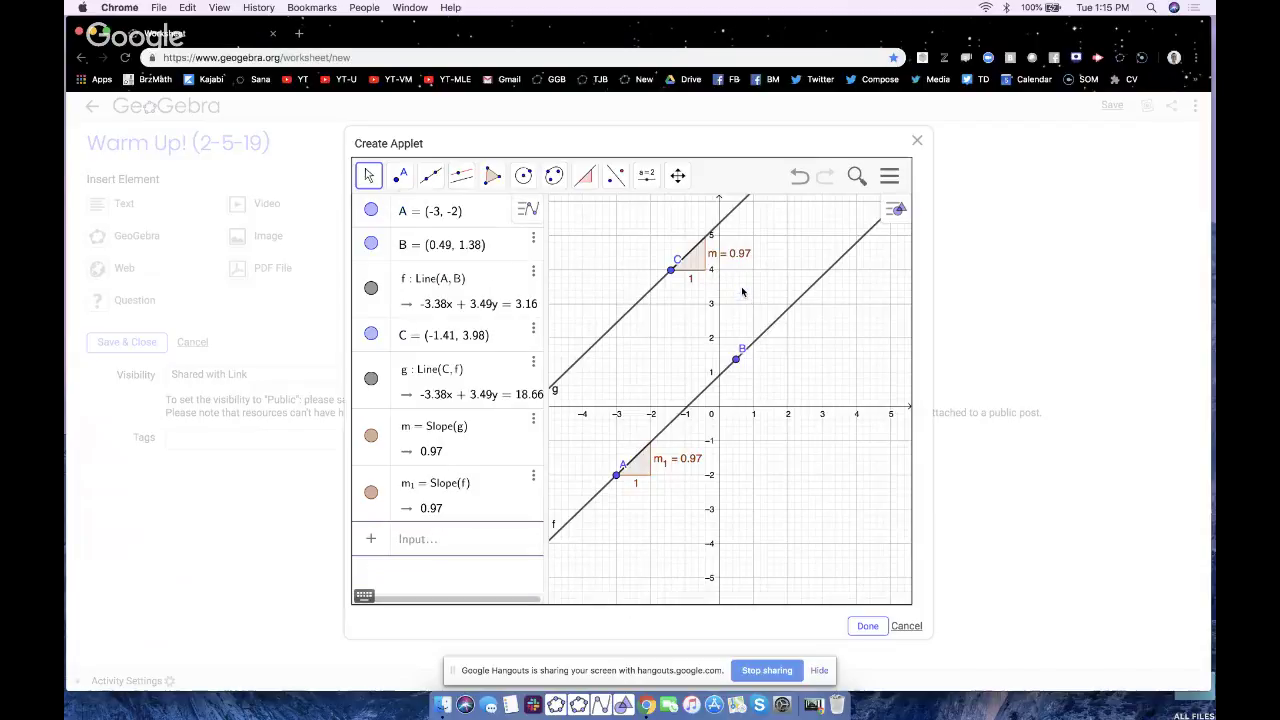
- Shift the graph down slightly and open Customize Toolbar from the main menu's Tools section
left_click_drag(743, 292, 745, 320)
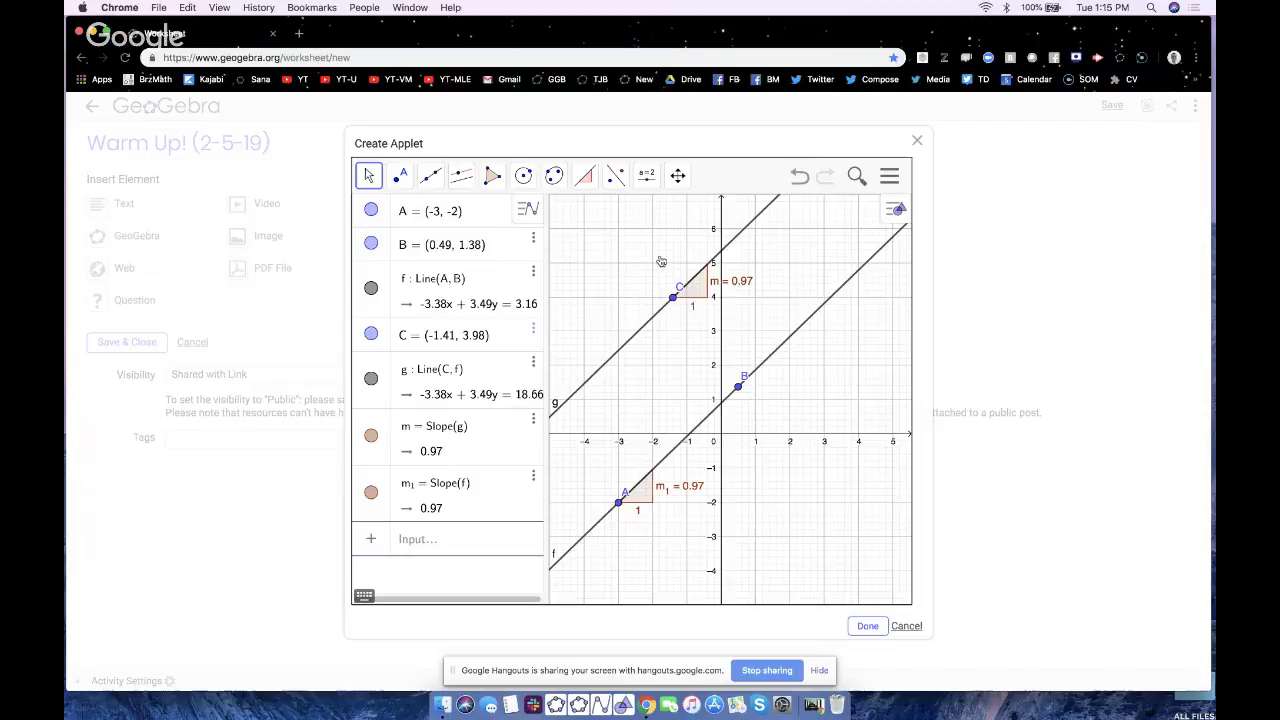
left_click(890, 178)
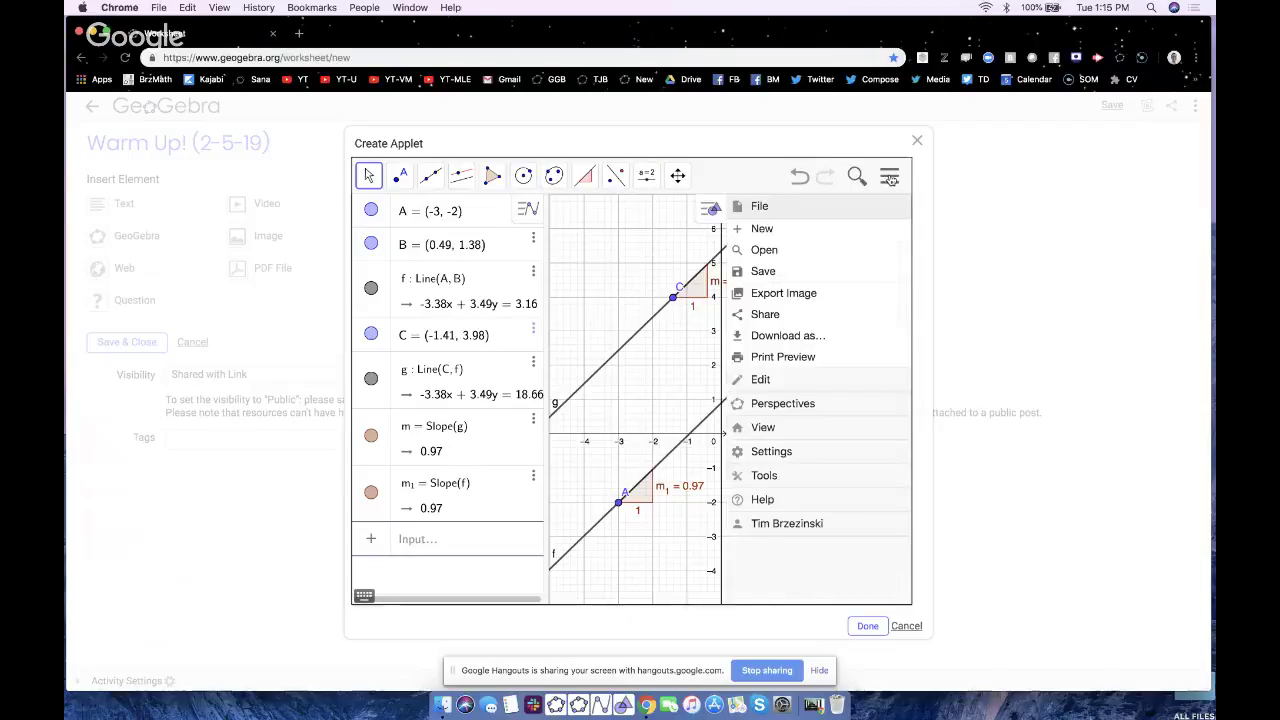
left_click(790, 477)
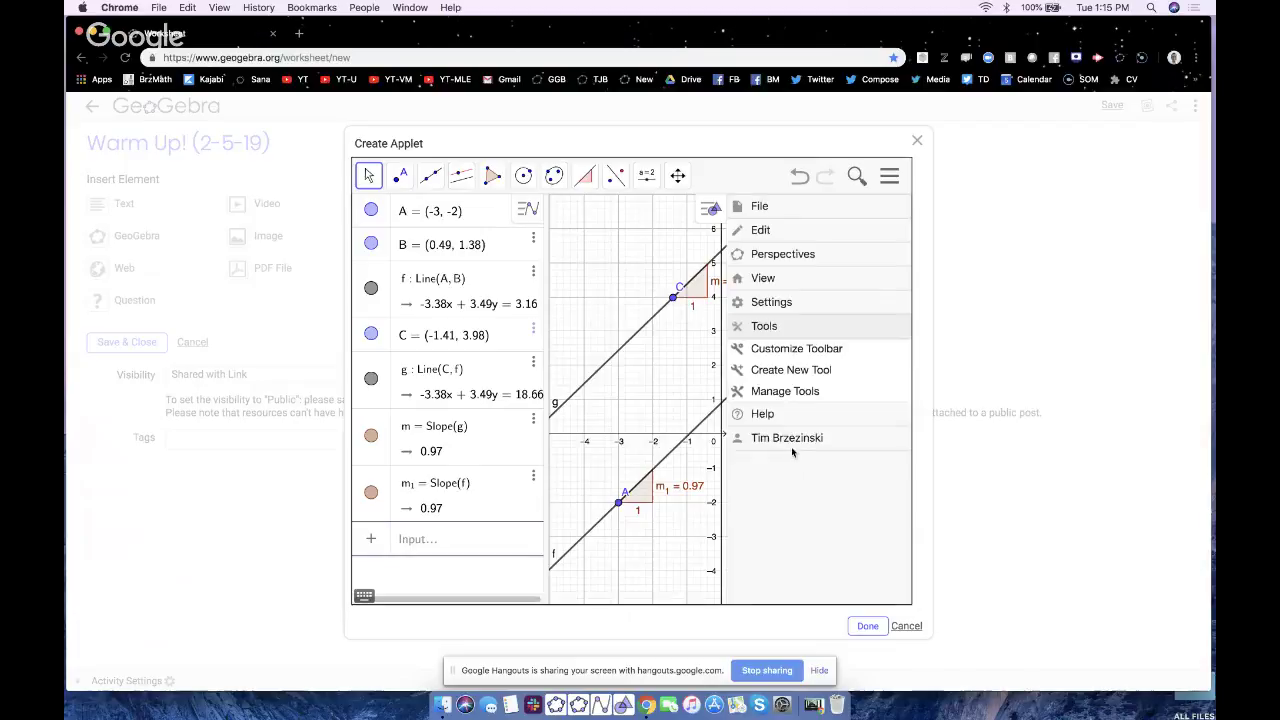
left_click(804, 352)
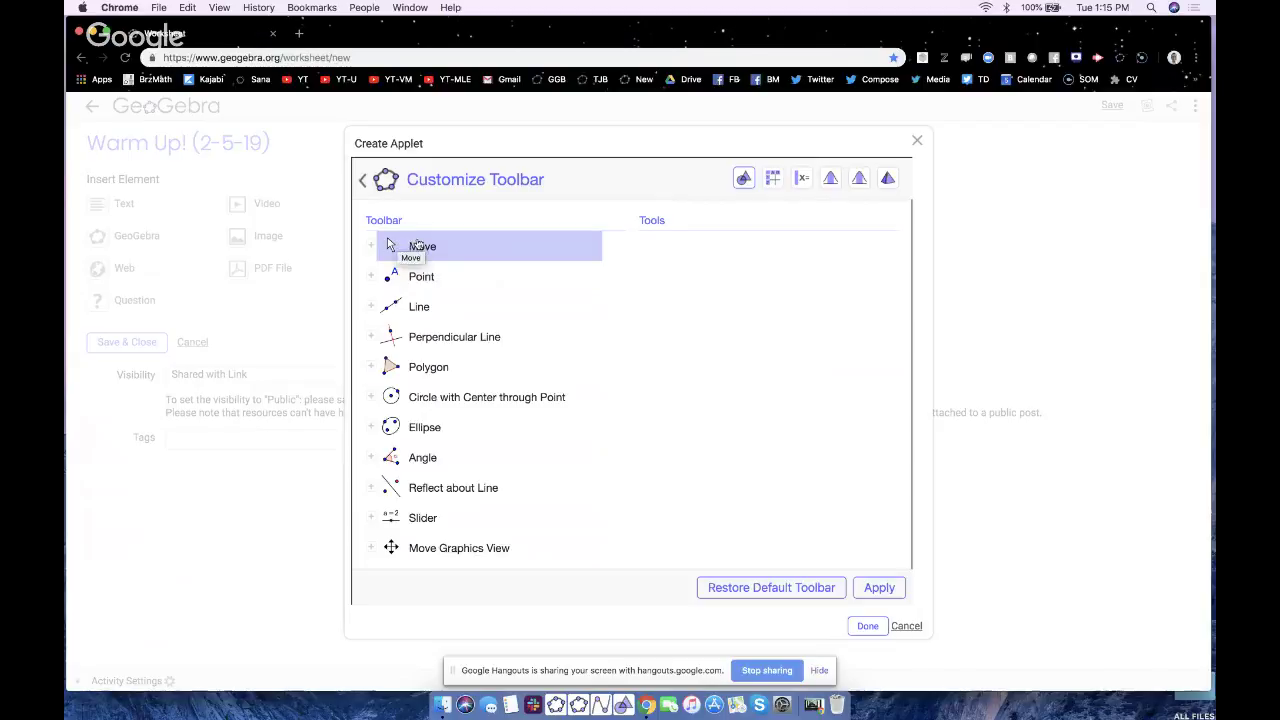
- Empty the toolbar by moving every tool group, Move through Move Graphics View, into Tools
left_click_drag(390, 246, 677, 258)
left_click_drag(454, 255, 690, 532)
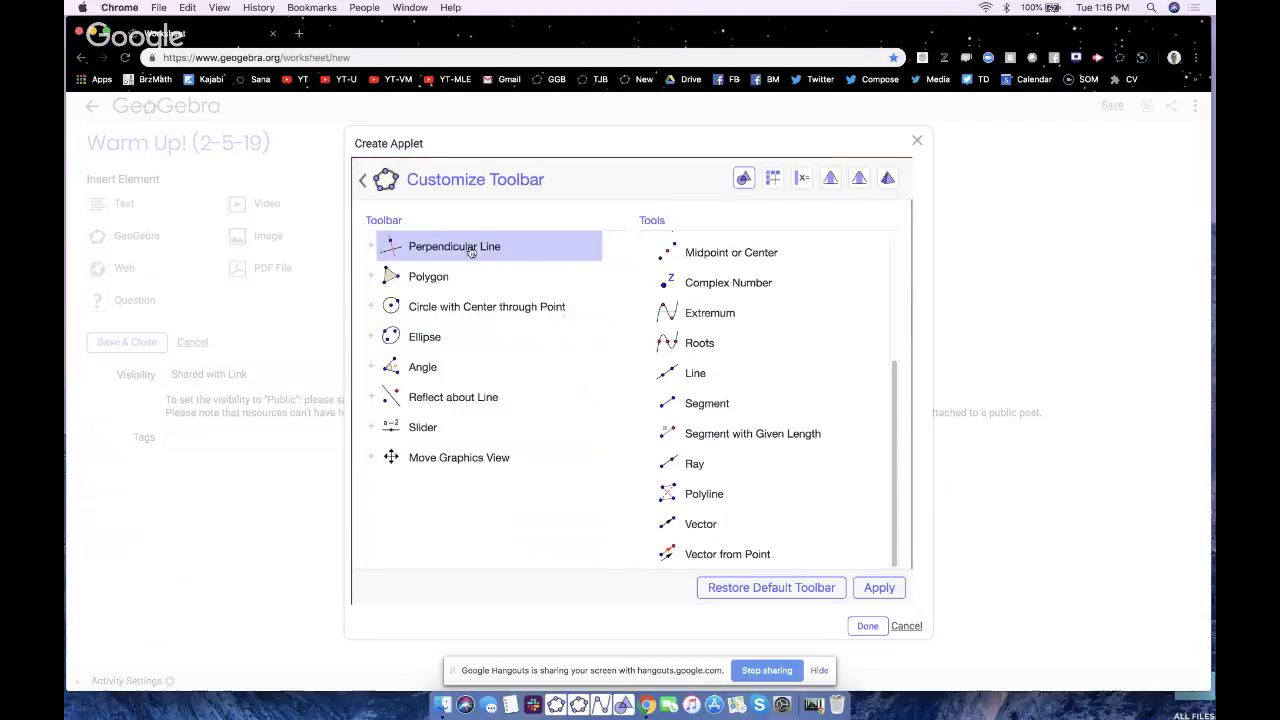
left_click_drag(471, 249, 701, 498)
left_click_drag(475, 251, 700, 468)
left_click_drag(451, 246, 707, 451)
left_click_drag(440, 247, 730, 445)
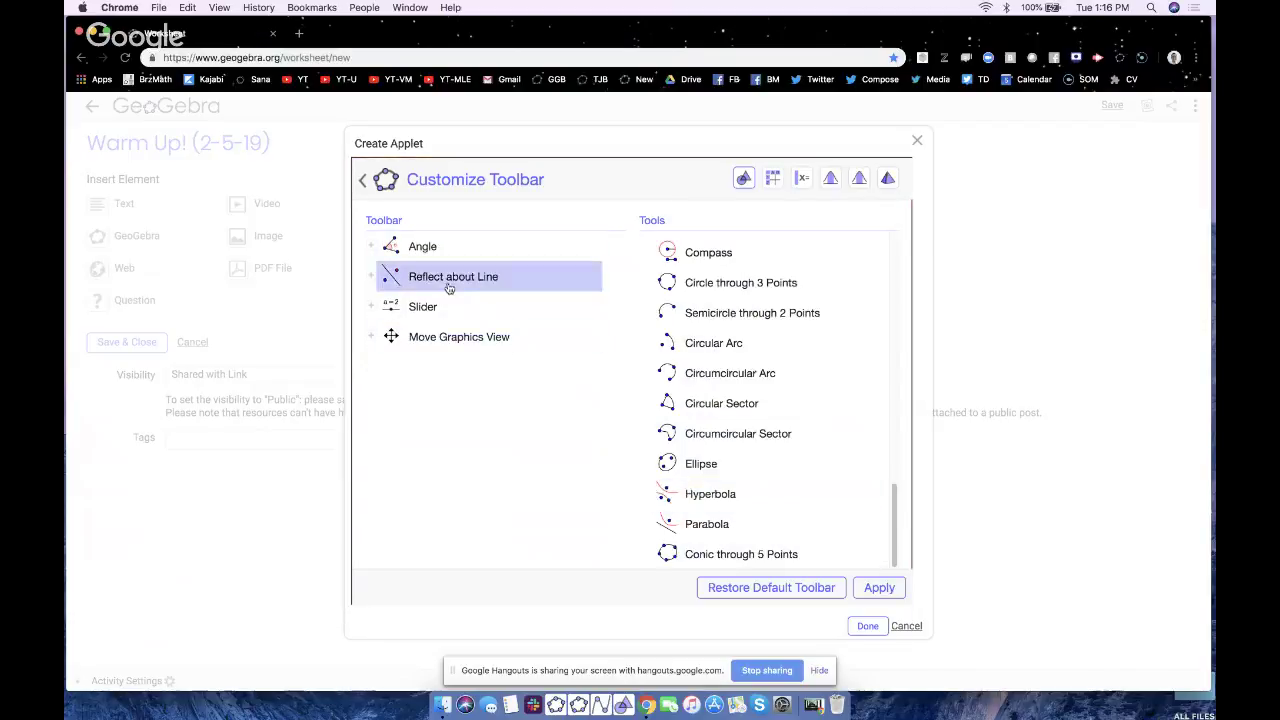
left_click_drag(455, 250, 668, 447)
left_click_drag(417, 246, 679, 378)
left_click_drag(480, 249, 688, 432)
left_click_drag(491, 247, 693, 415)
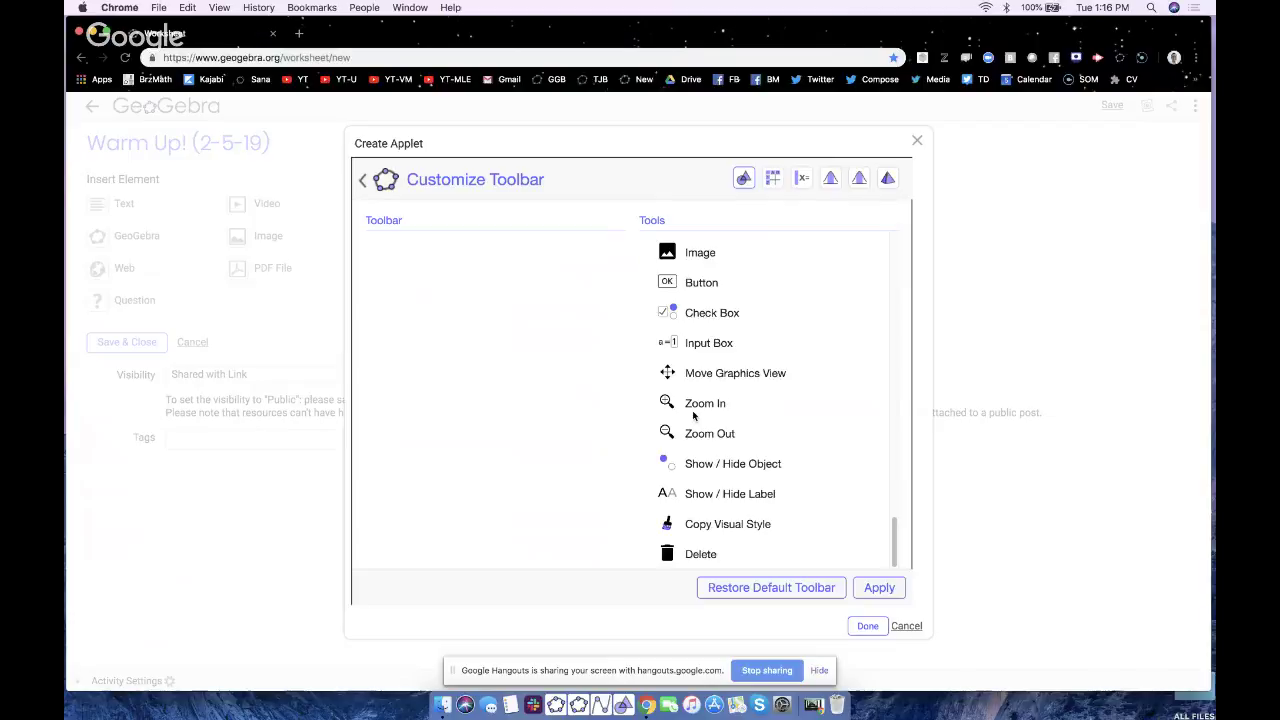
scroll(693, 415, "up", 10)
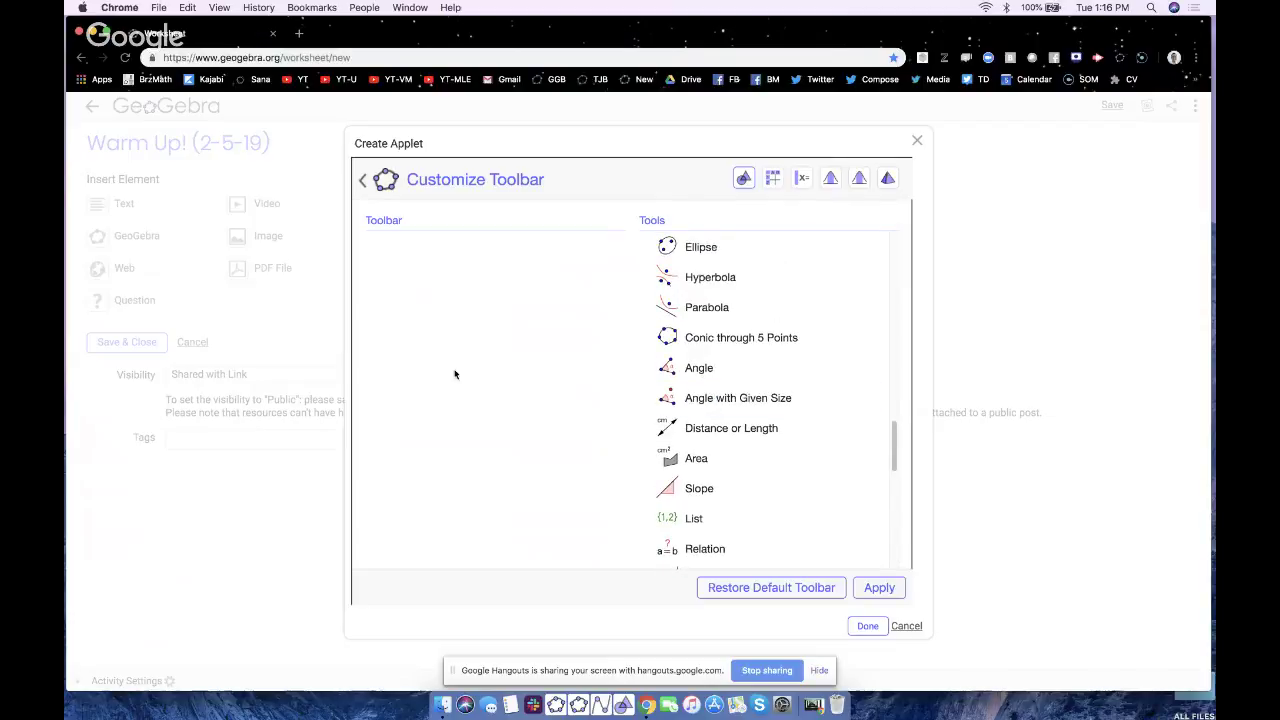
scroll(772, 445, "up", 15)
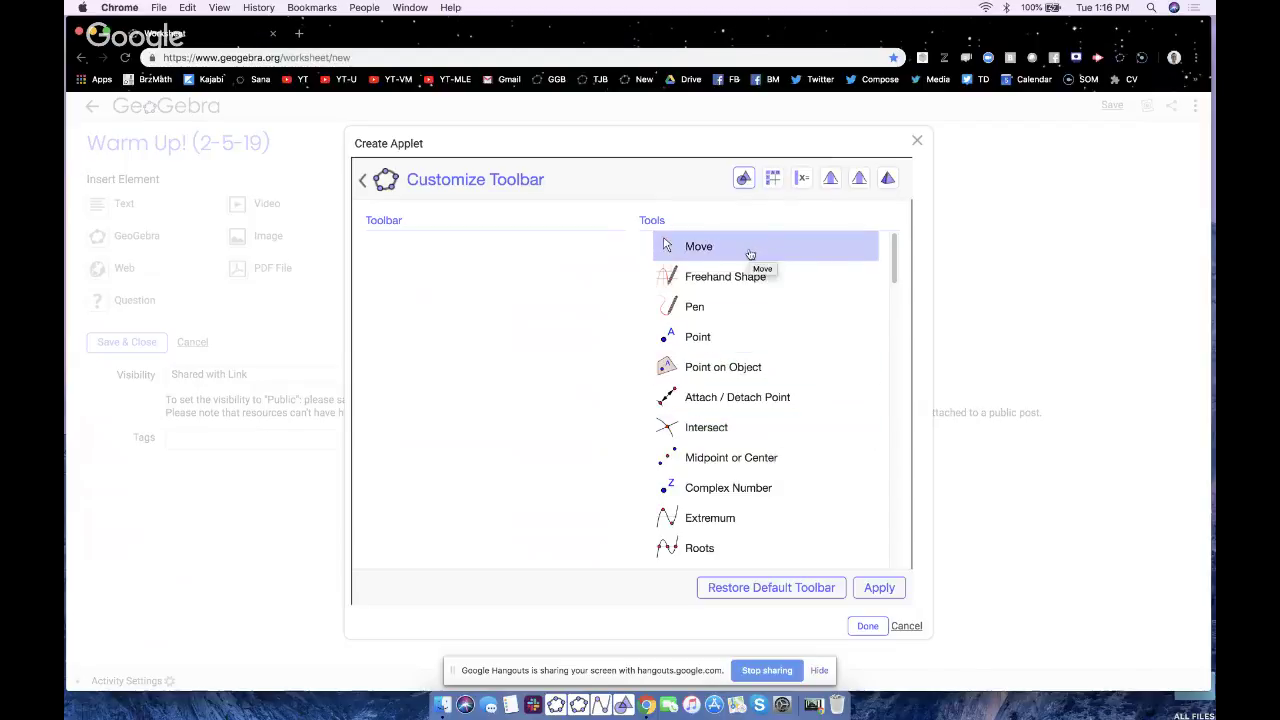
- Put Move, Line and Parallel Line back into the toolbar in that order
left_click_drag(728, 250, 470, 245)
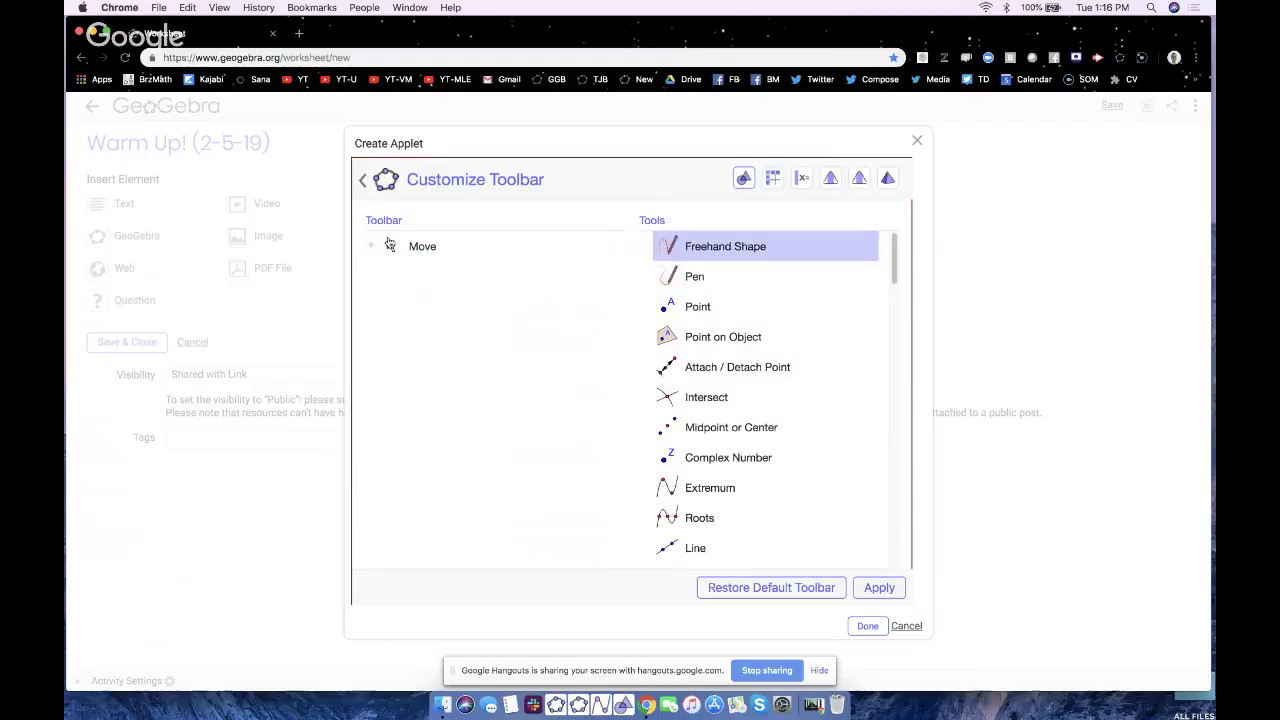
left_click(708, 395)
scroll(708, 393, "down", 3)
scroll(708, 392, "down", 1)
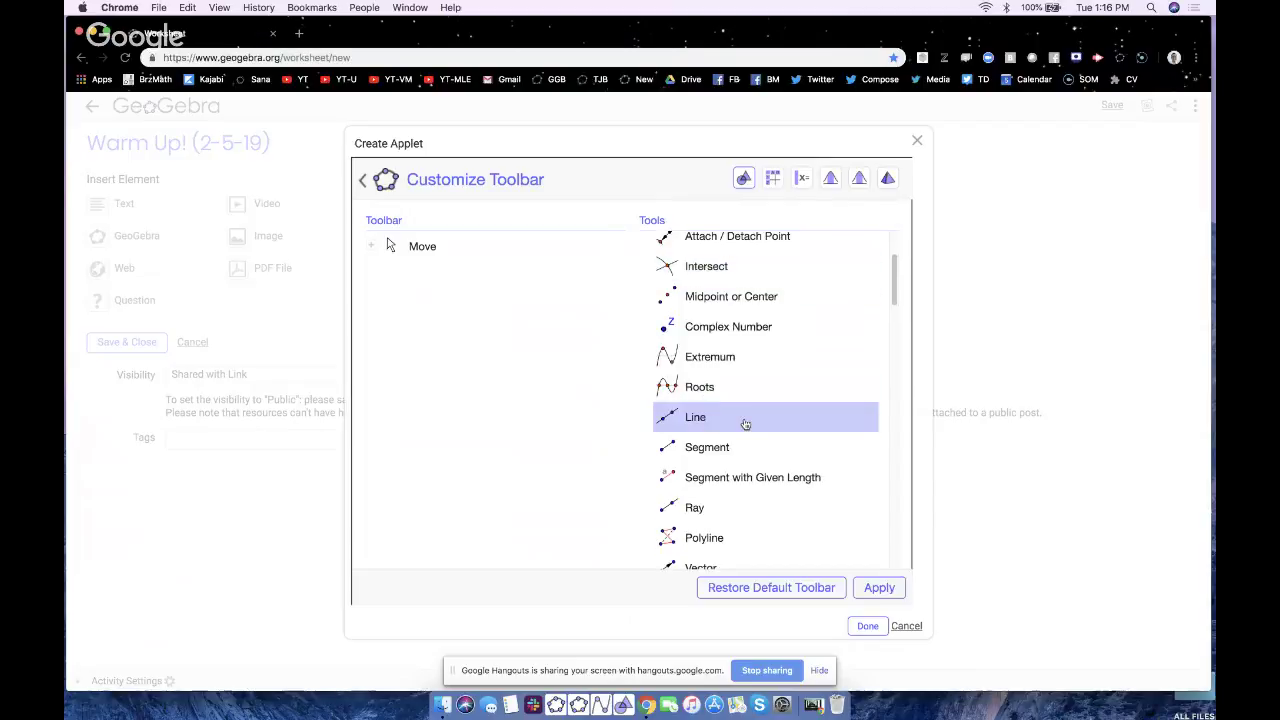
left_click_drag(806, 422, 377, 279)
scroll(730, 423, "down", 6)
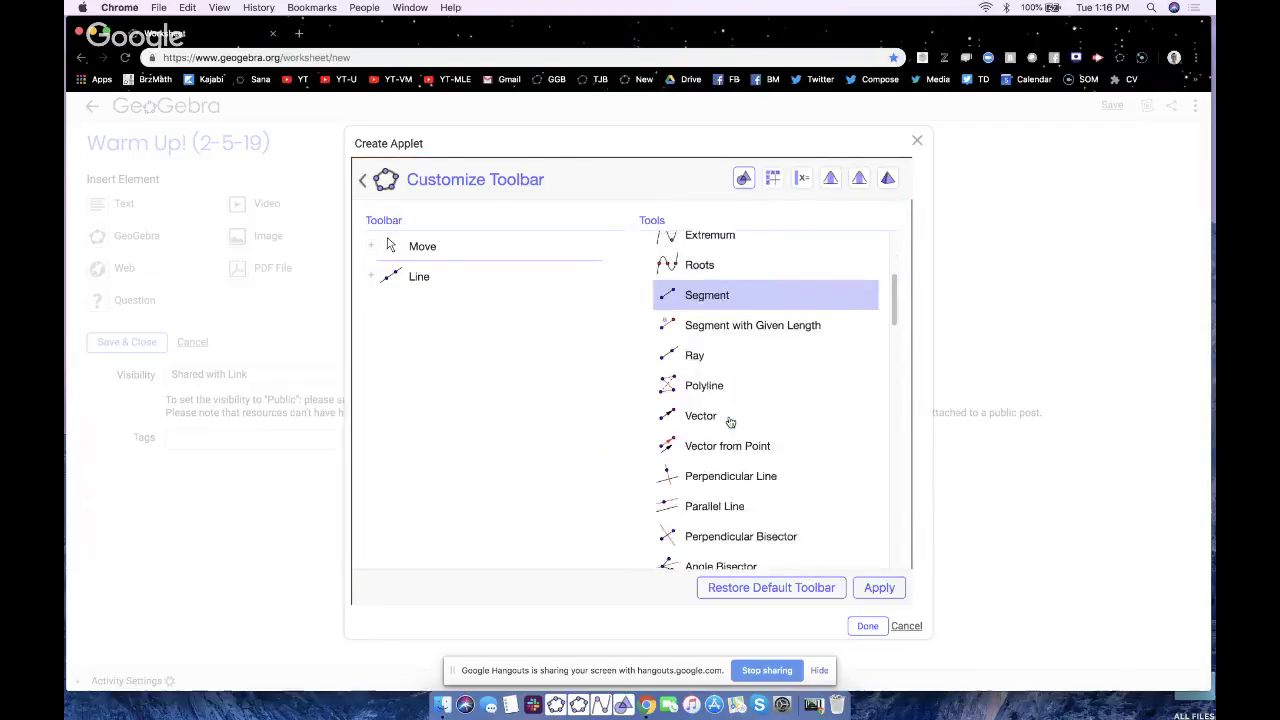
scroll(730, 423, "down", 1)
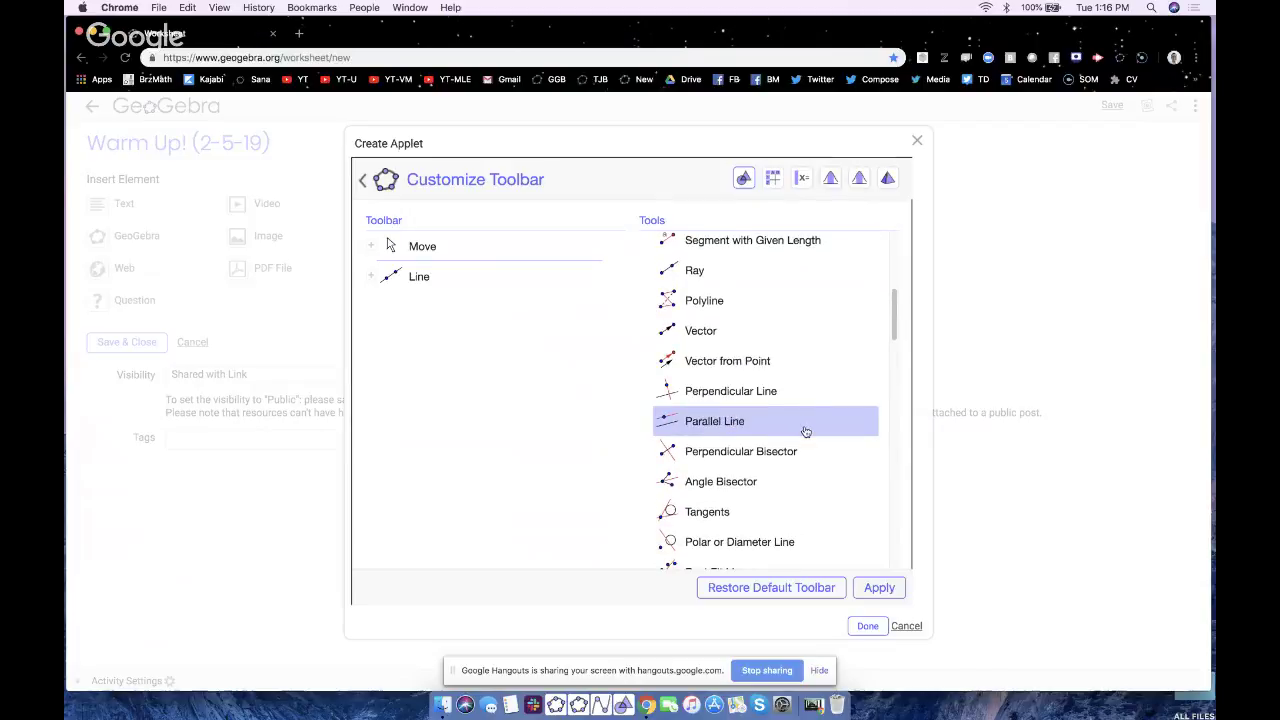
left_click_drag(806, 431, 414, 272)
left_click(418, 313)
left_click(418, 288)
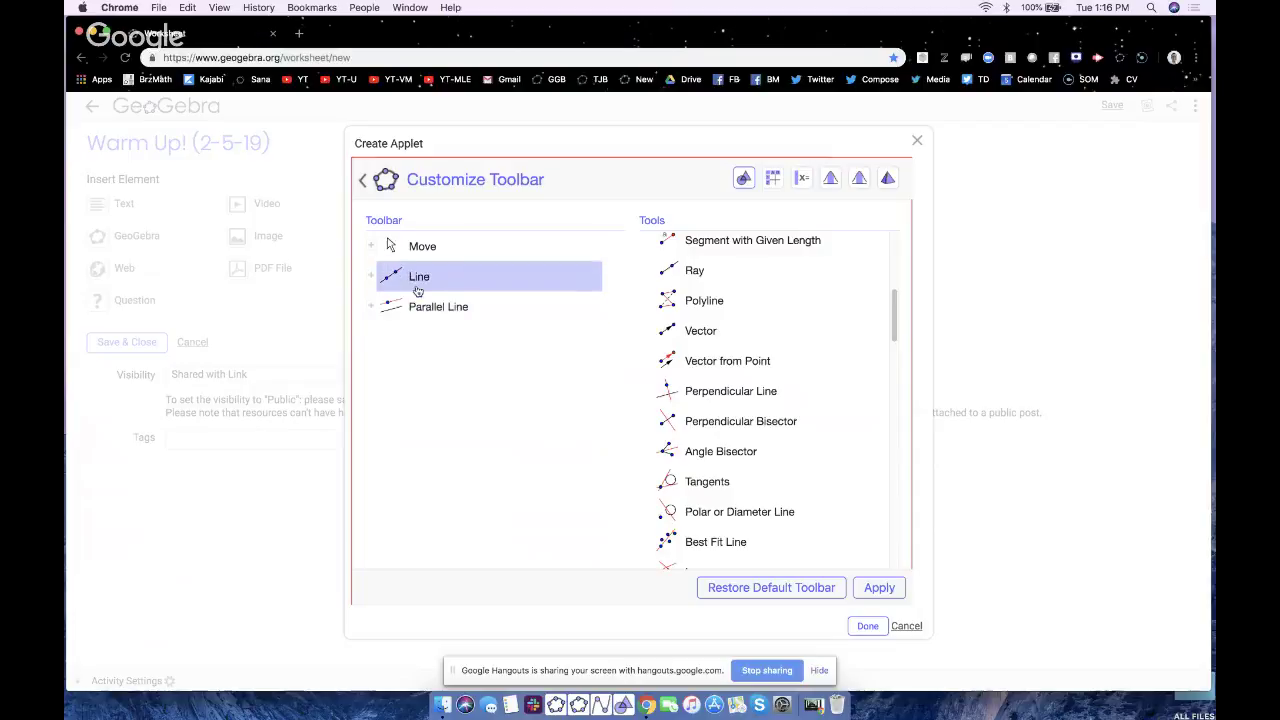
- Add the Slope and Delete tools to the end of the toolbar
scroll(680, 450, "down", 2)
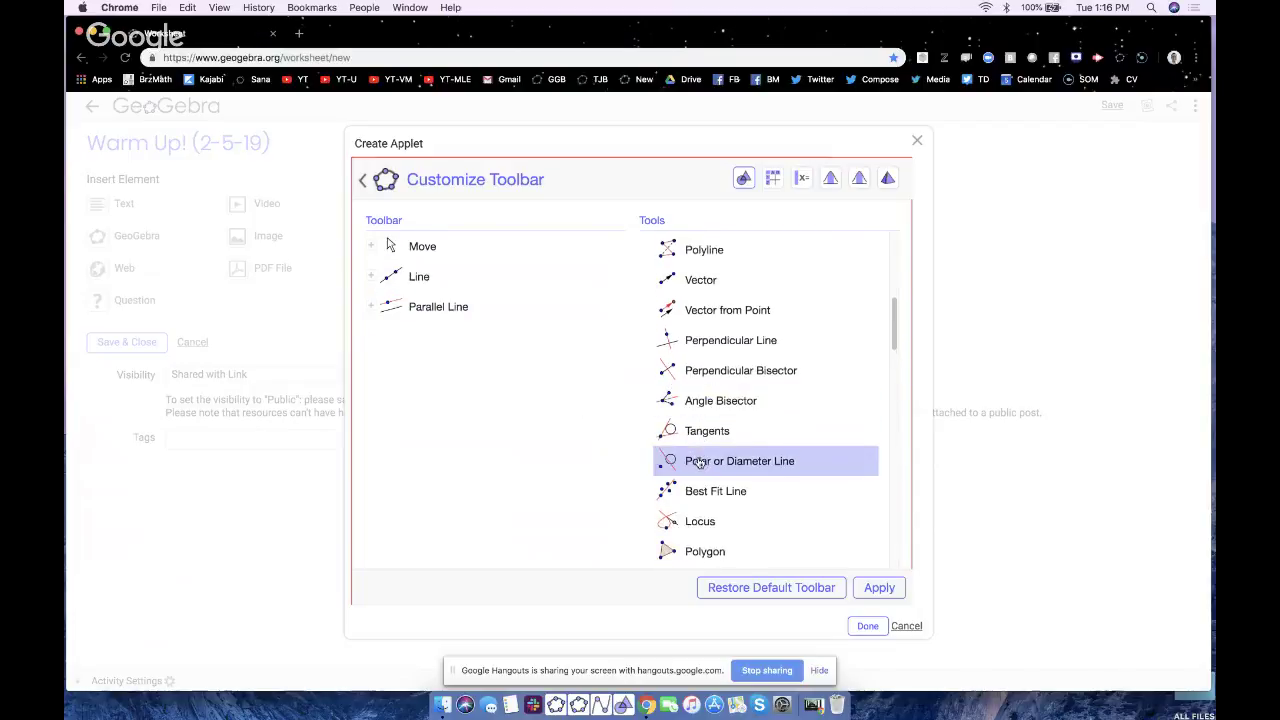
scroll(696, 460, "down", 2)
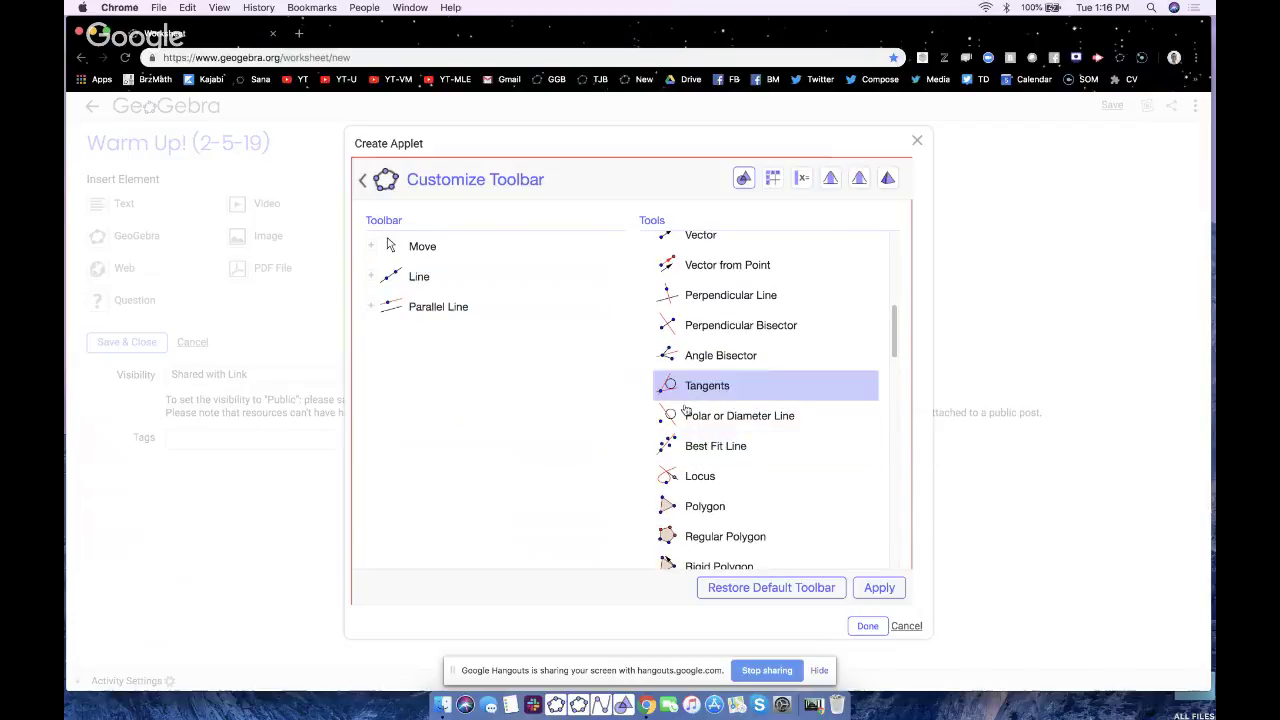
scroll(700, 430, "down", 20)
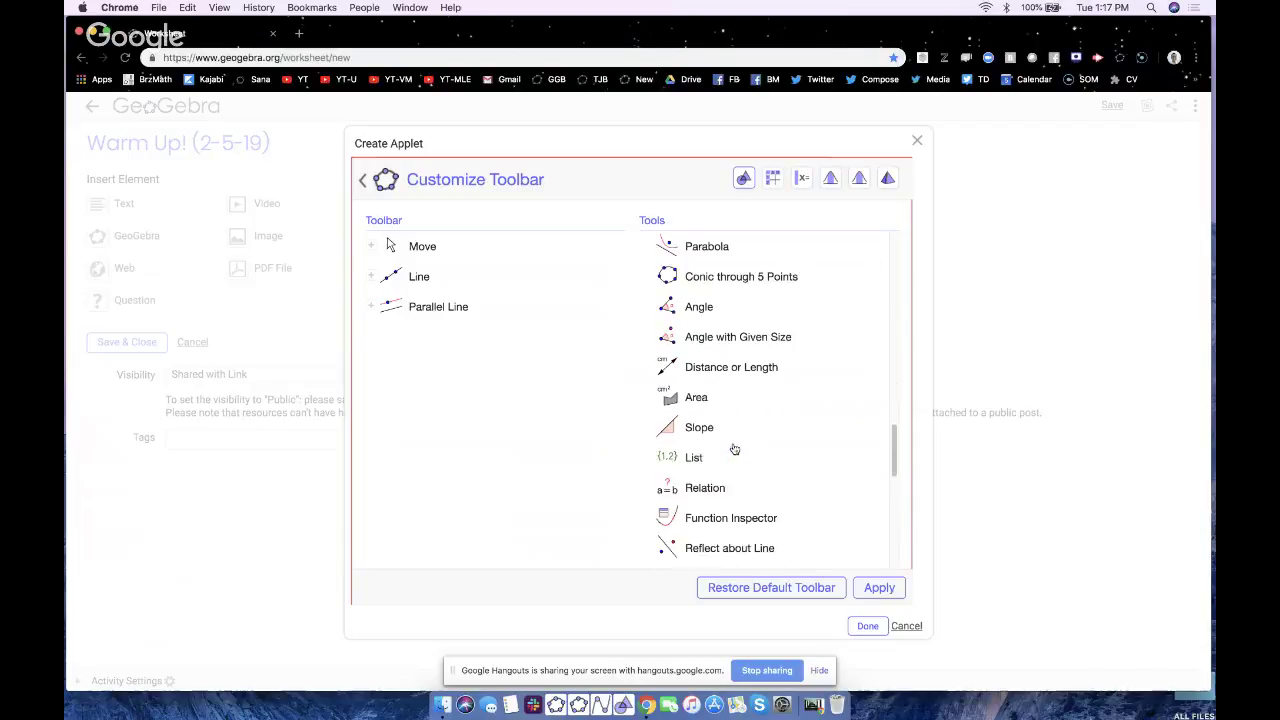
left_click_drag(775, 430, 390, 330)
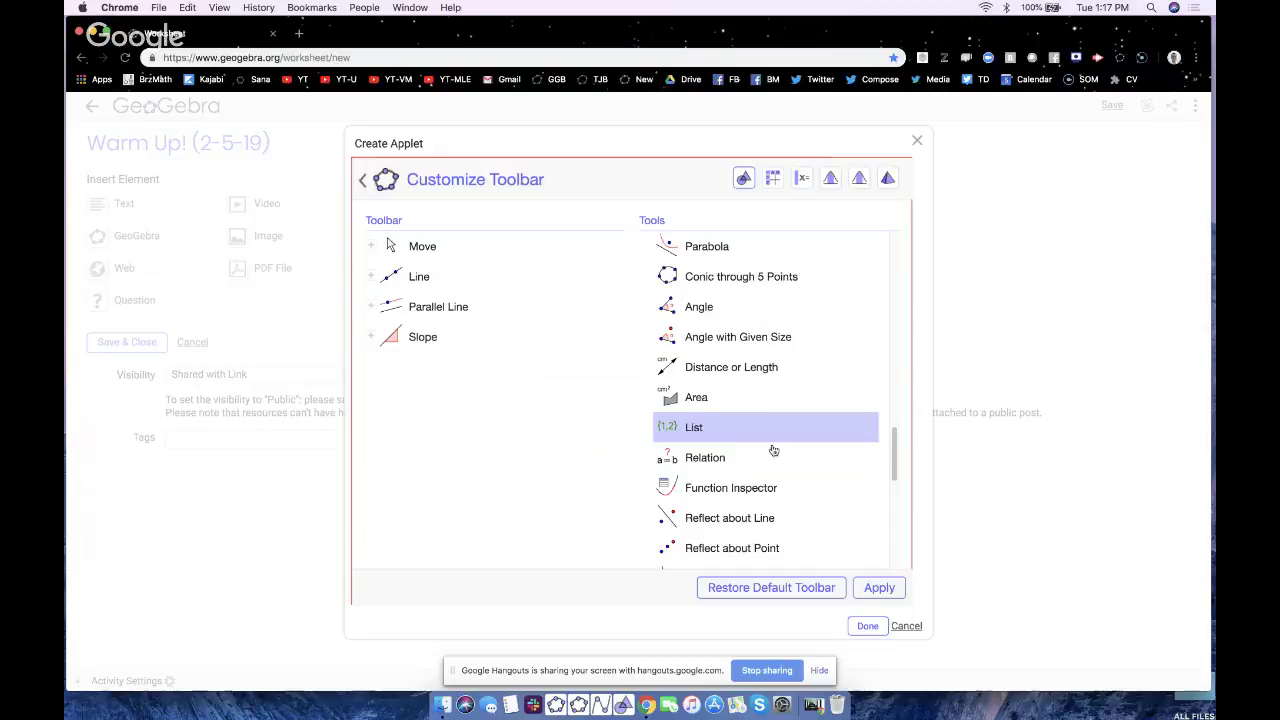
scroll(771, 449, "down", 6)
scroll(774, 453, "down", 4)
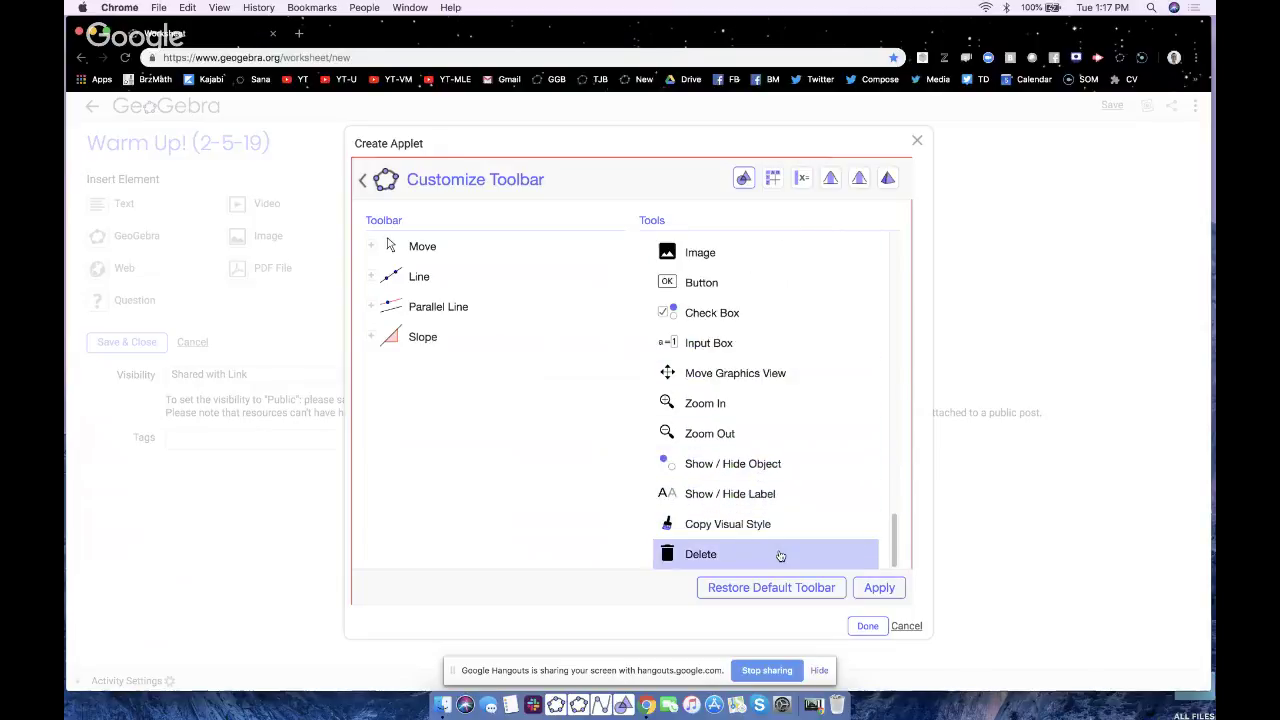
left_click_drag(781, 556, 389, 367)
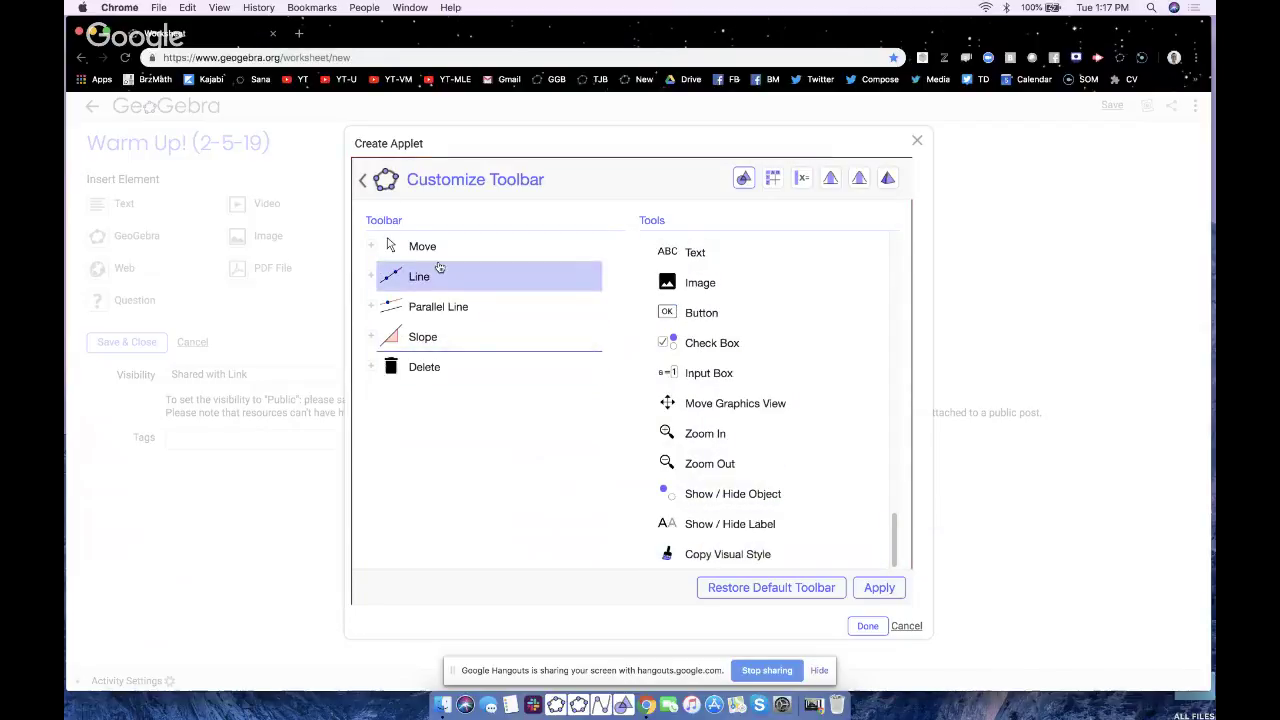
- Apply the five-tool toolbar and recentre the graph in the applet editor
left_click(880, 588)
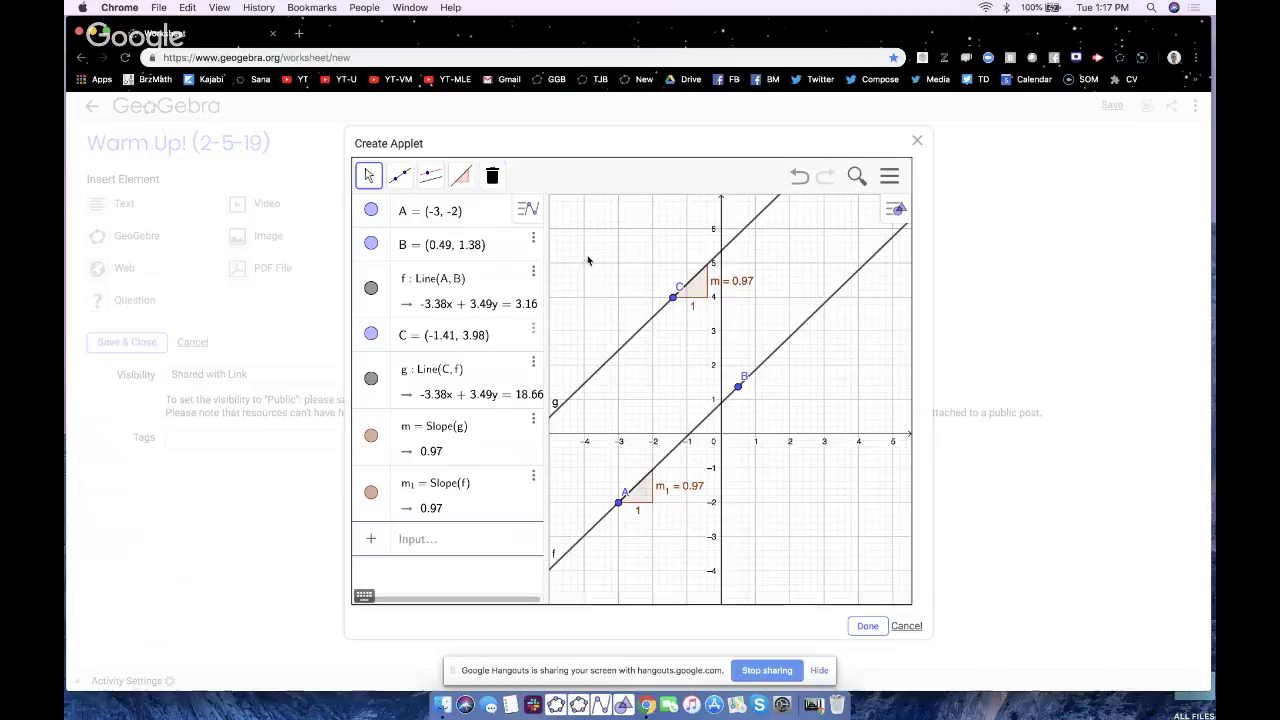
left_click_drag(640, 259, 613, 305)
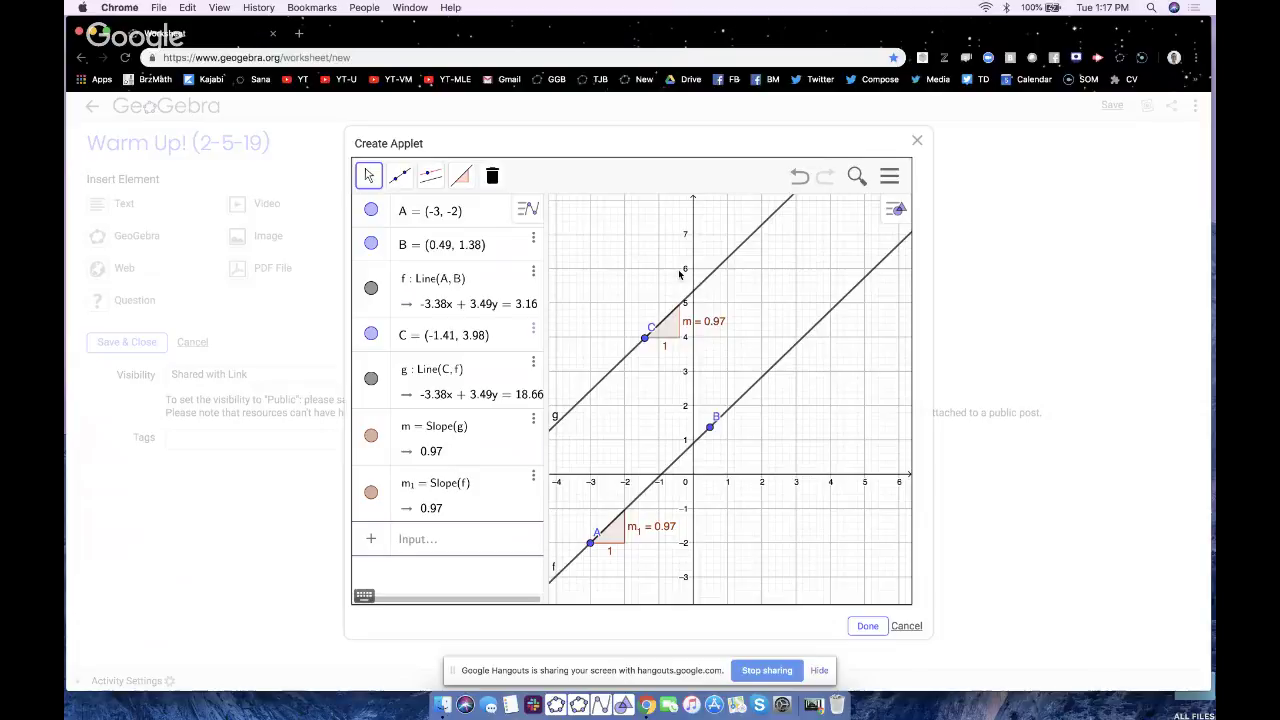
- Turn off the Algebra view and shift the graph so lines f and g fill the applet
left_click(891, 178)
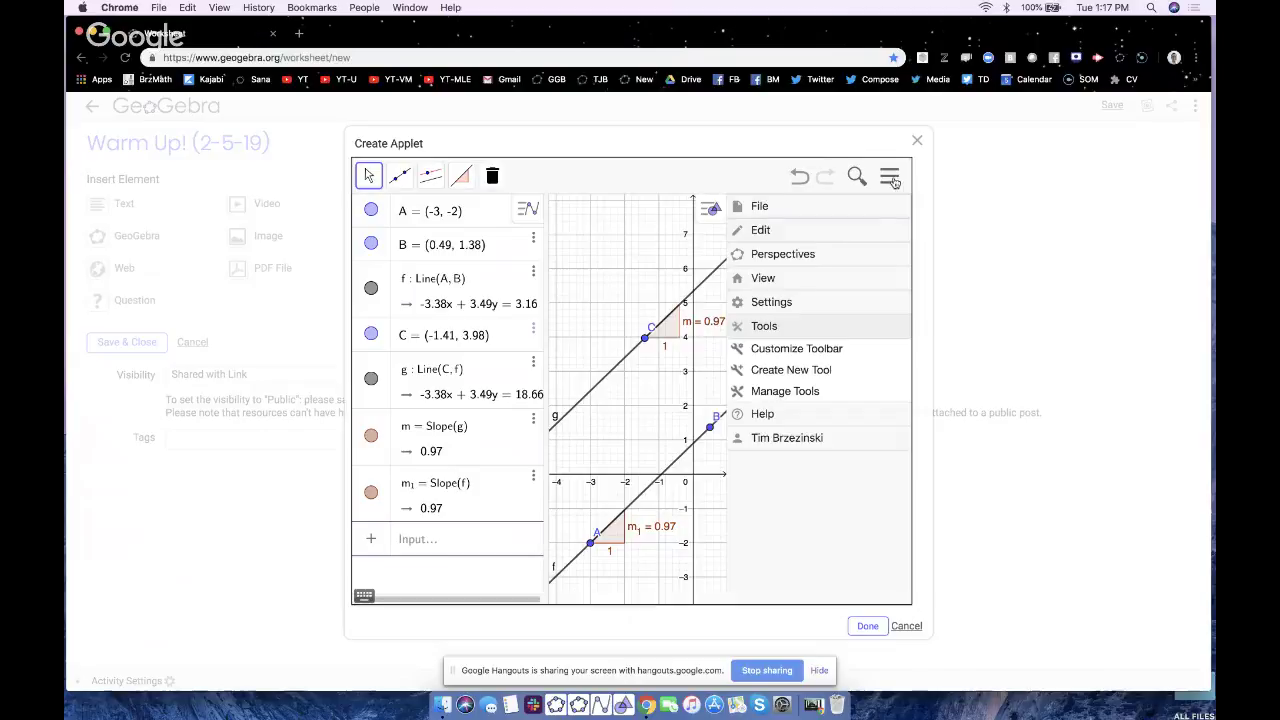
left_click(771, 278)
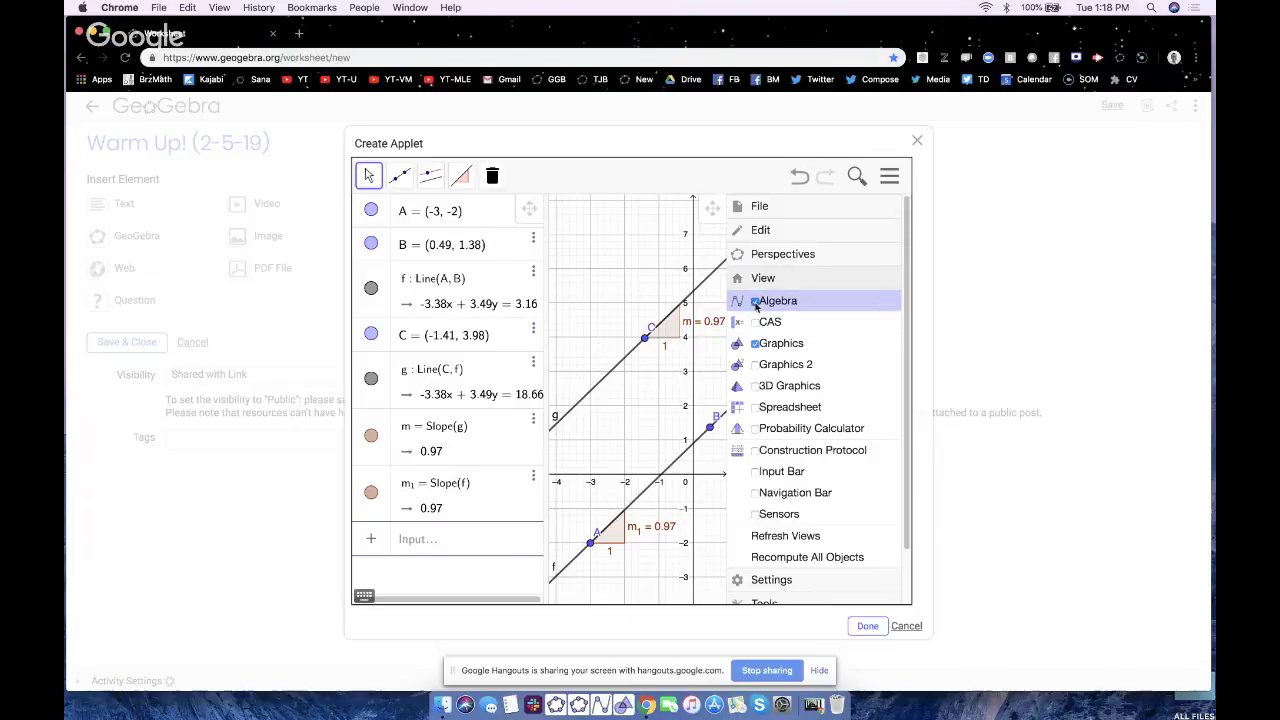
left_click(756, 302)
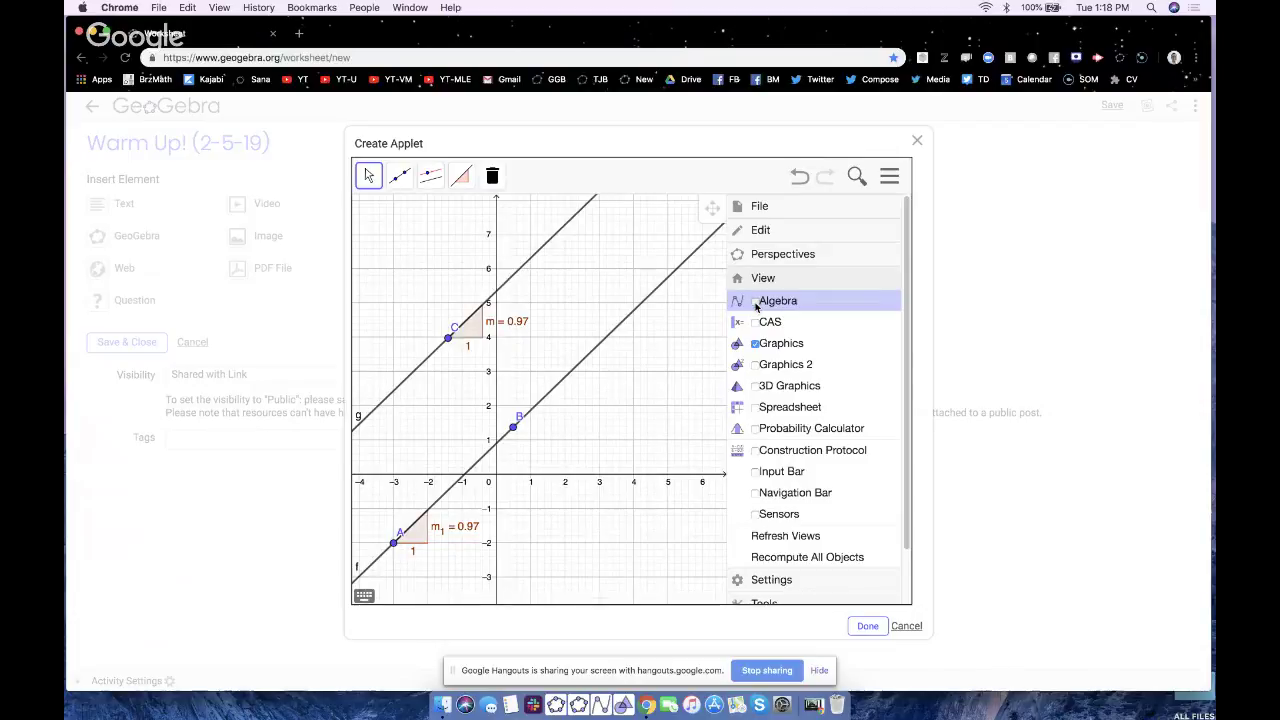
left_click(756, 302)
left_click(756, 302)
left_click(889, 176)
left_click_drag(794, 303, 849, 320)
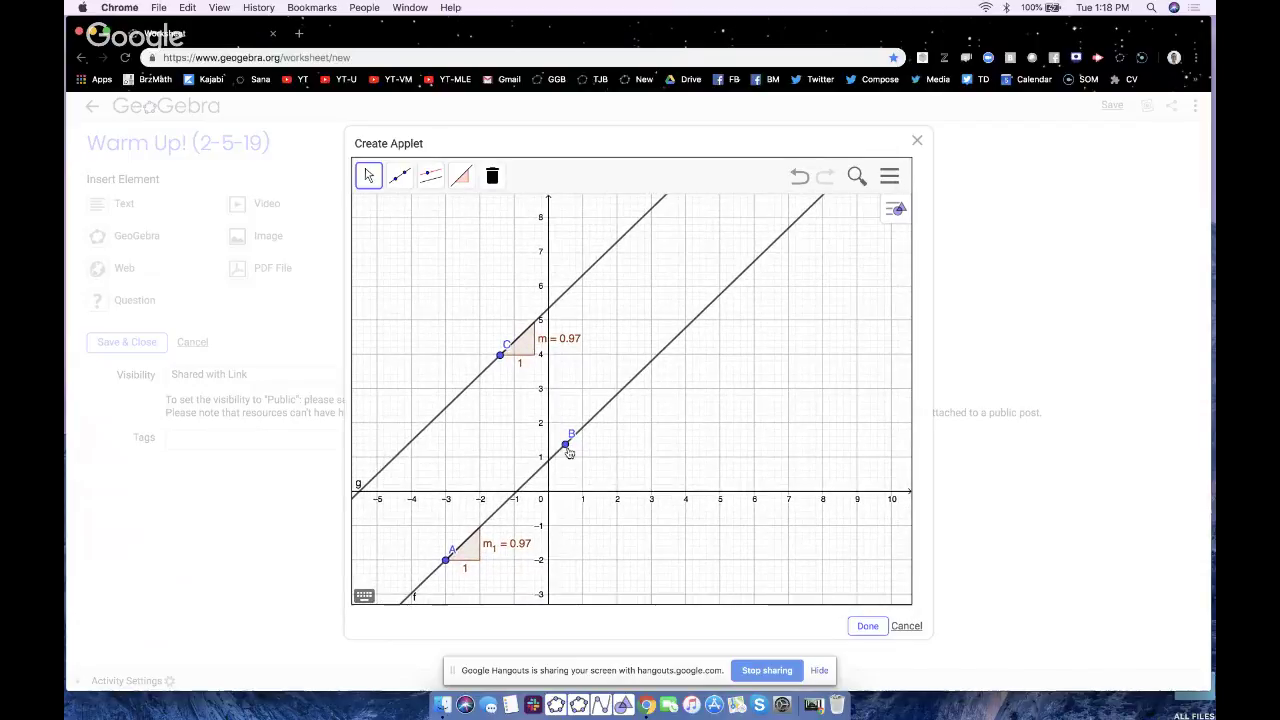
- Move point B, then set point capturing to Fixed to Grid in the style bar
left_click_drag(568, 448, 585, 427)
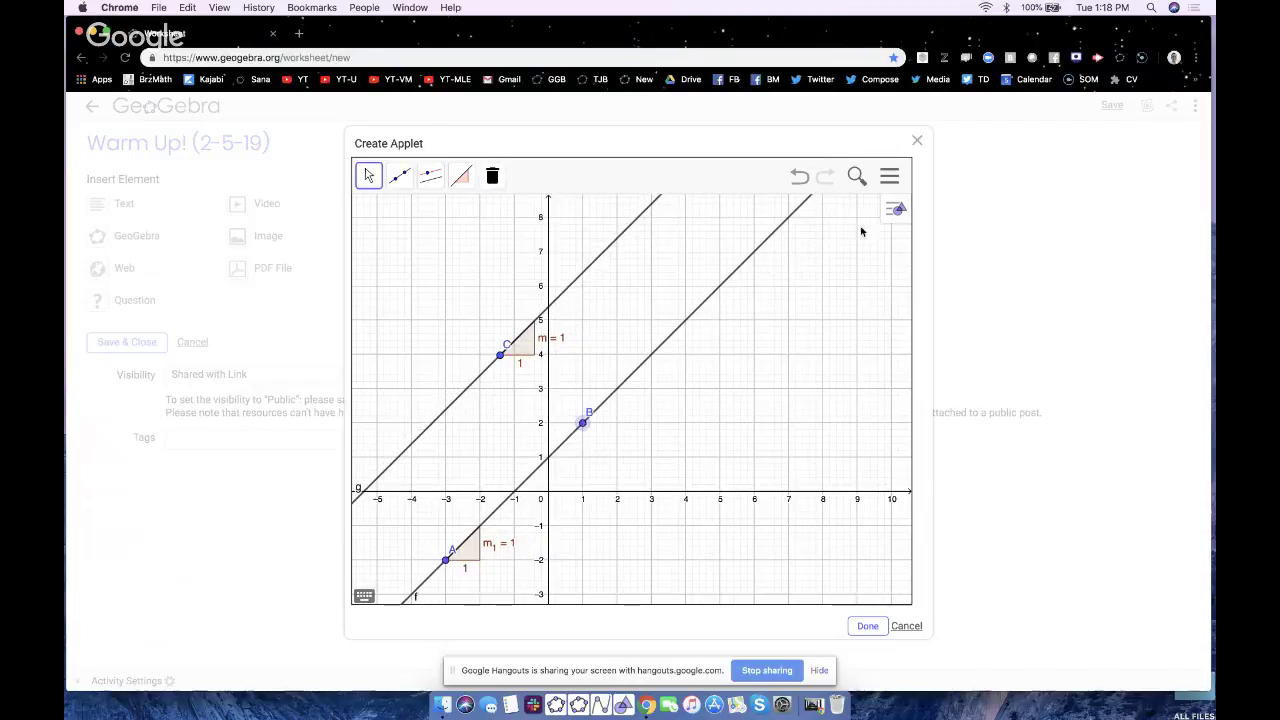
left_click(896, 209)
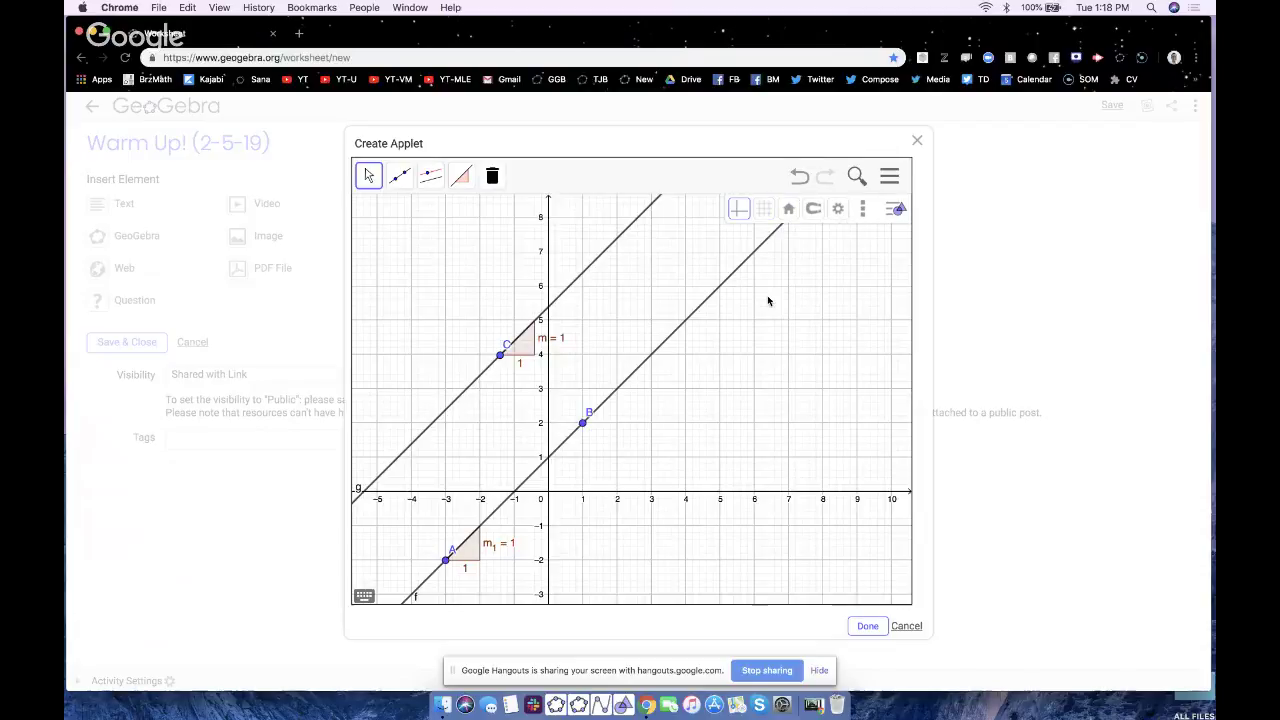
left_click(893, 210)
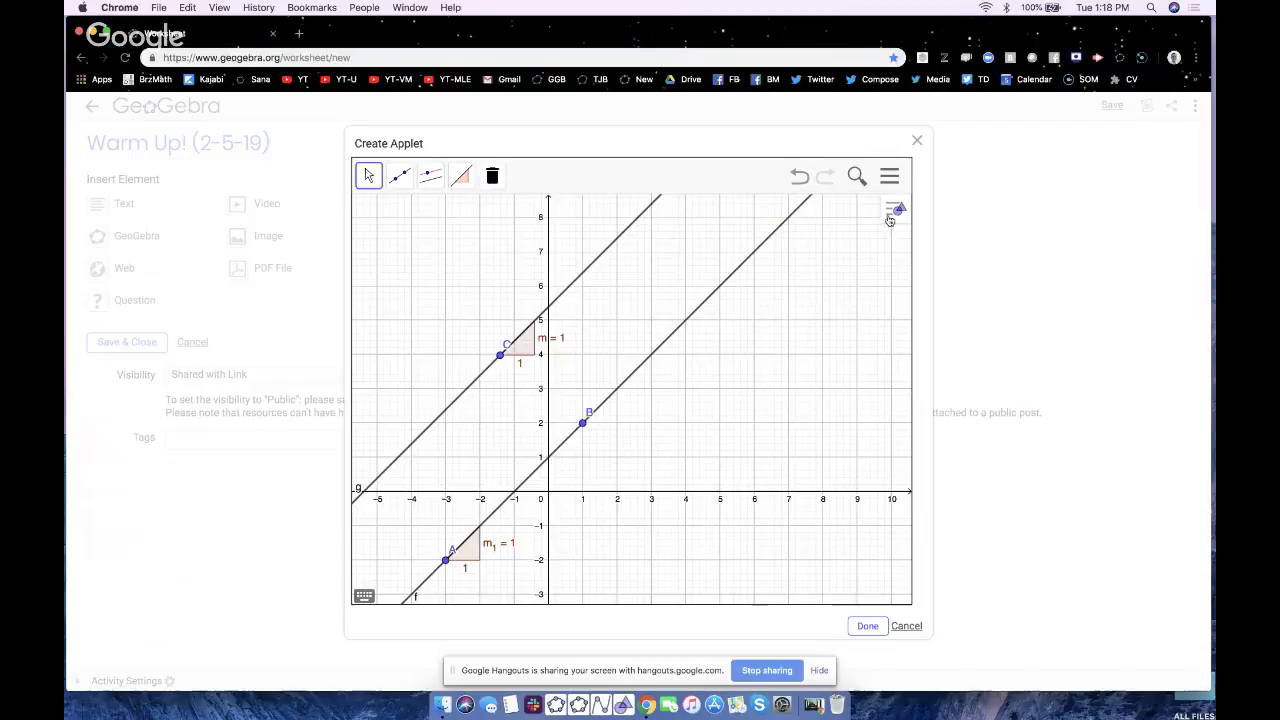
left_click(893, 210)
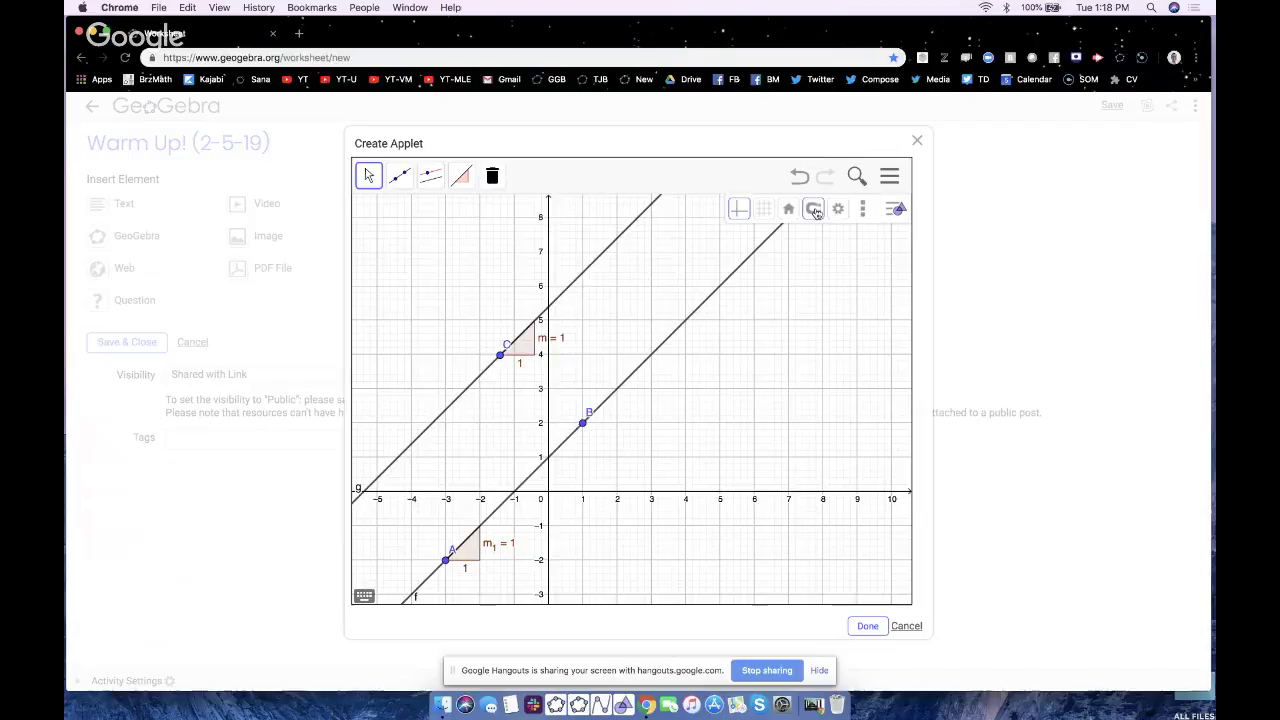
left_click(814, 209)
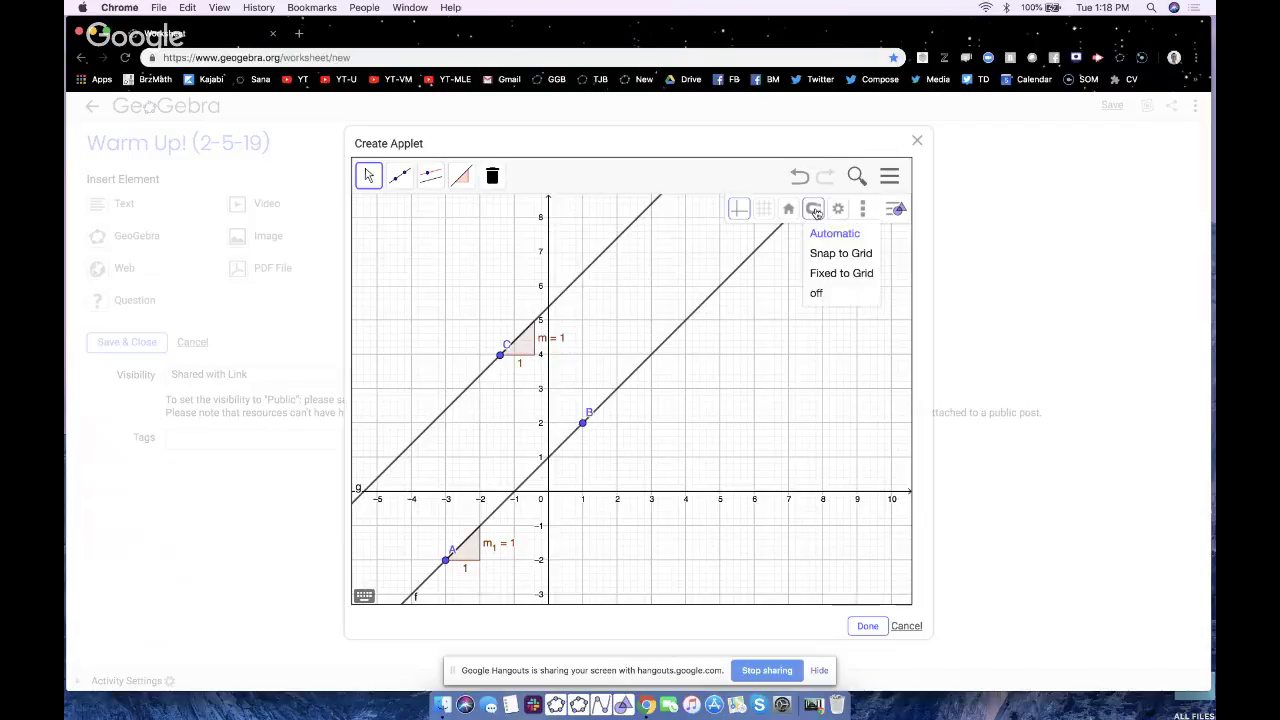
left_click(832, 273)
- Drag points B, A and C to grid positions so both lines show slope 0.75
left_click_drag(585, 433, 618, 358)
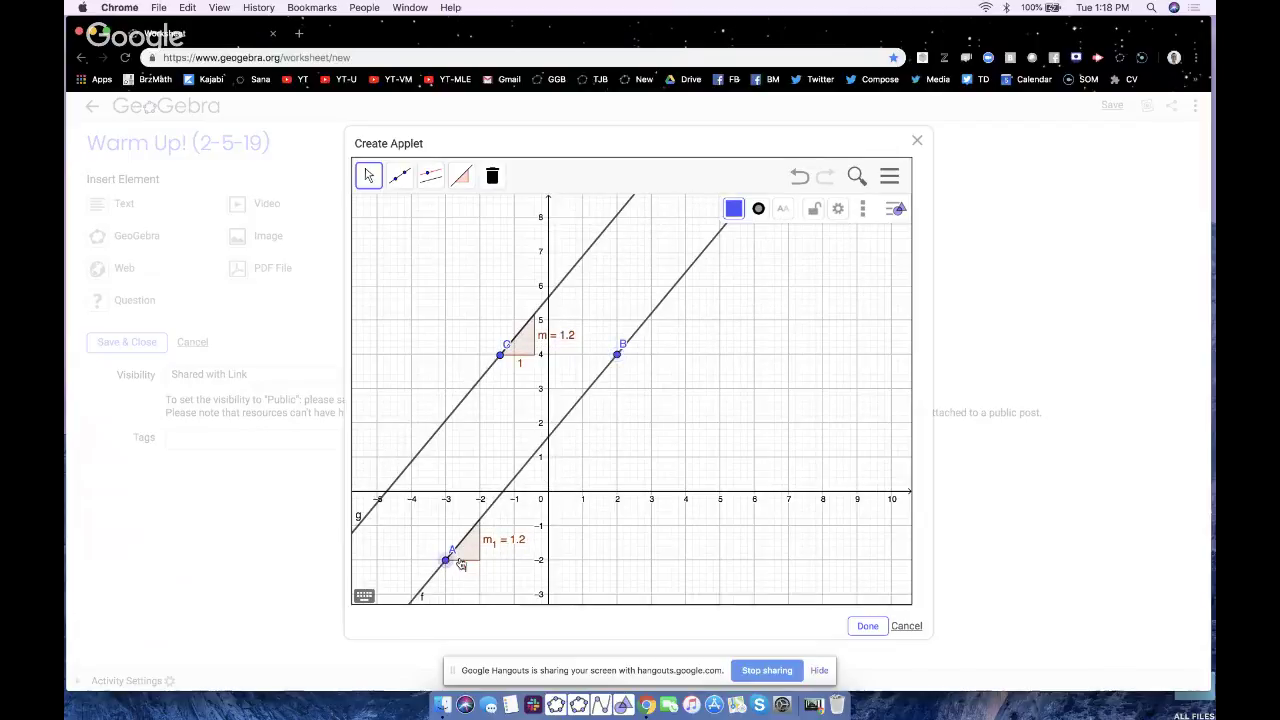
left_click_drag(446, 560, 484, 462)
left_click_drag(503, 360, 510, 317)
- Delete lines f and g, their slope triangle, and points A, B and C
left_click(549, 332)
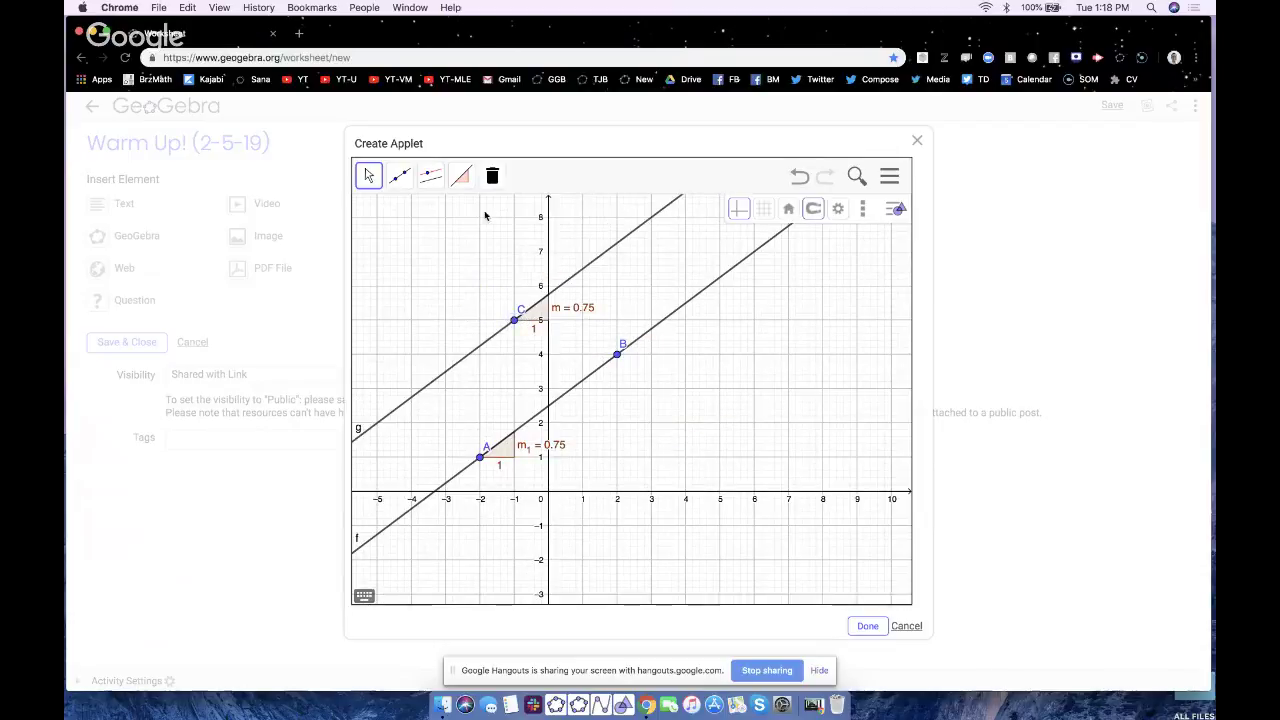
left_click(493, 176)
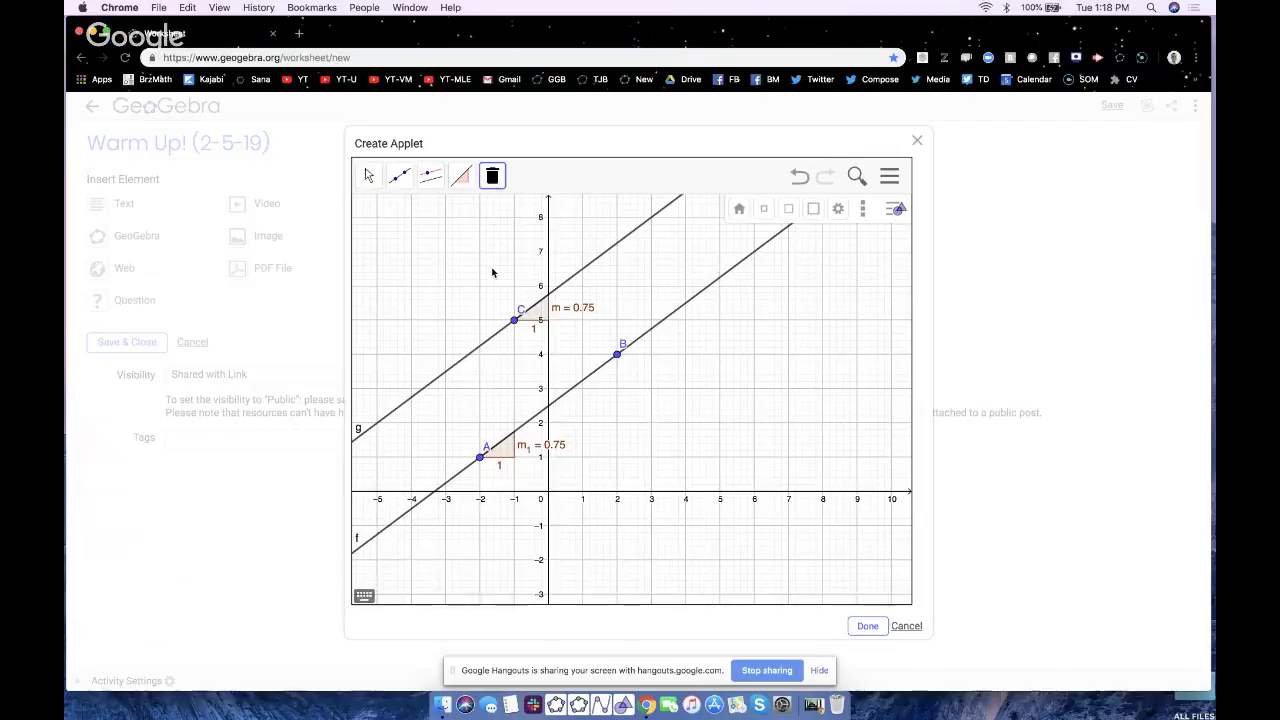
left_click(518, 318)
left_click(589, 377)
left_click(617, 353)
left_click(480, 456)
left_click(370, 176)
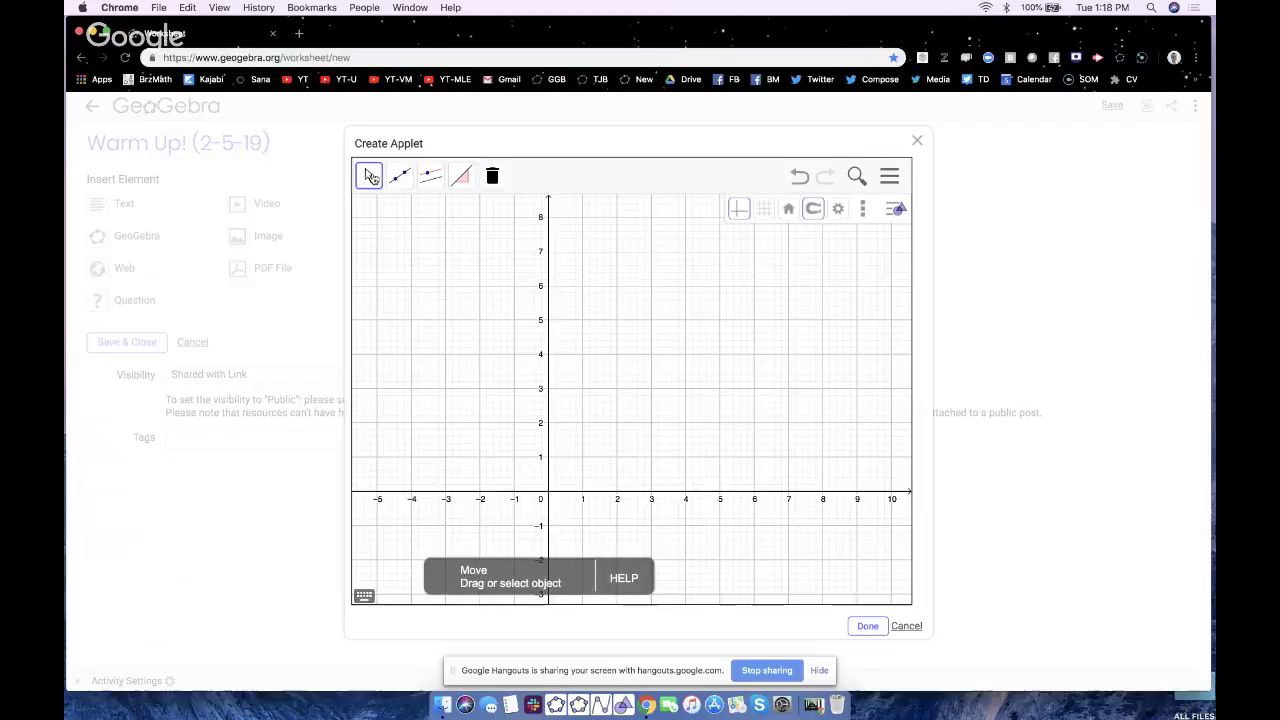
left_click_drag(614, 326, 615, 311)
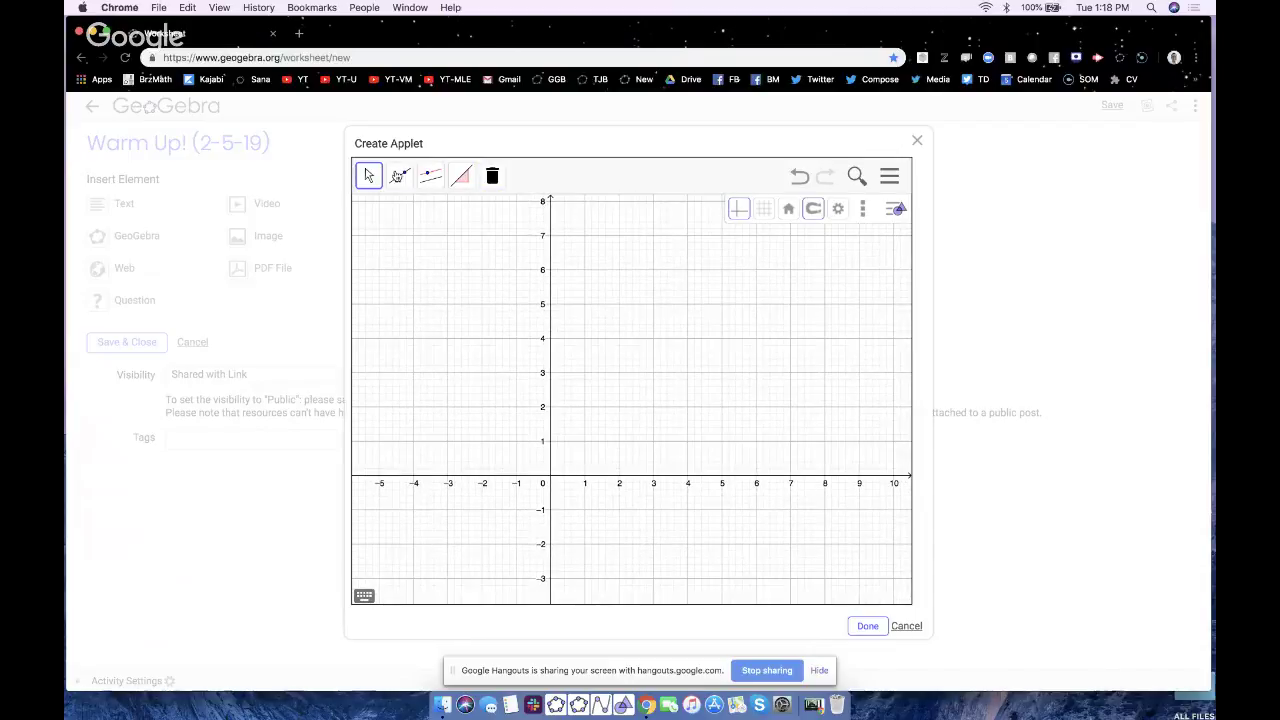
- Draw a line through (-4, 1) and (3, 5) and a parallel line through (3, 1)
left_click(400, 177)
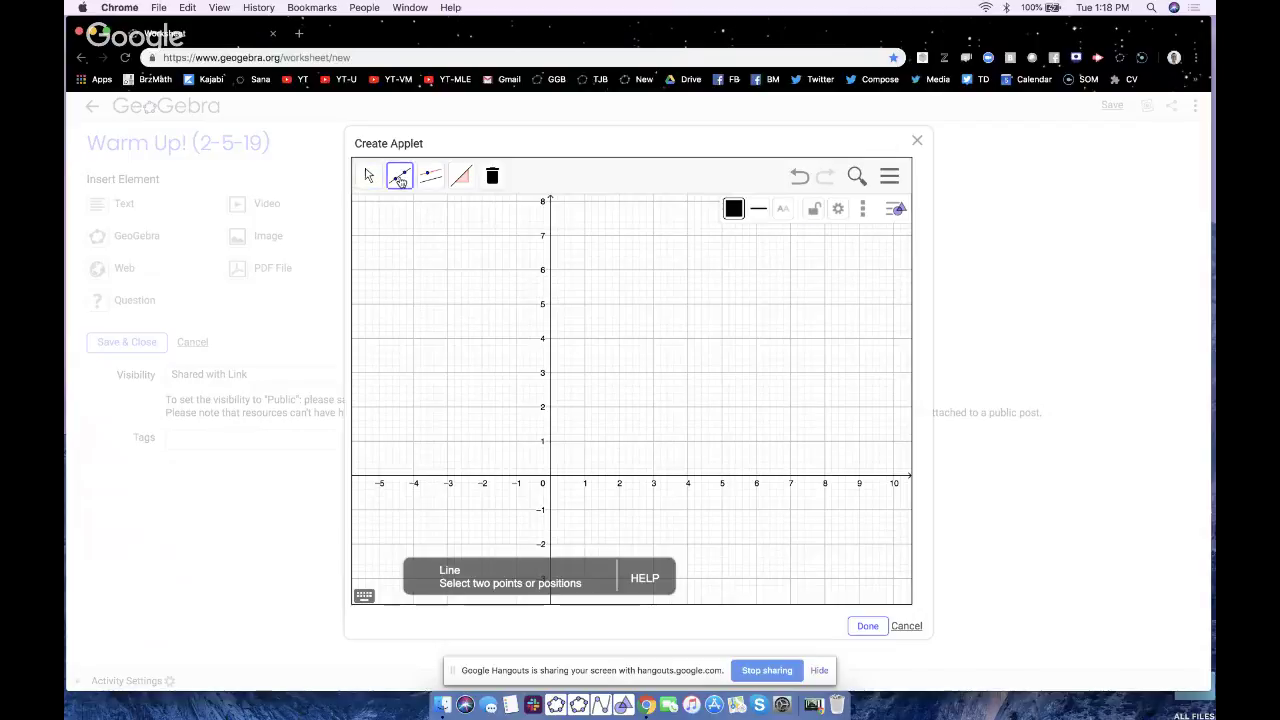
left_click(413, 441)
left_click(653, 304)
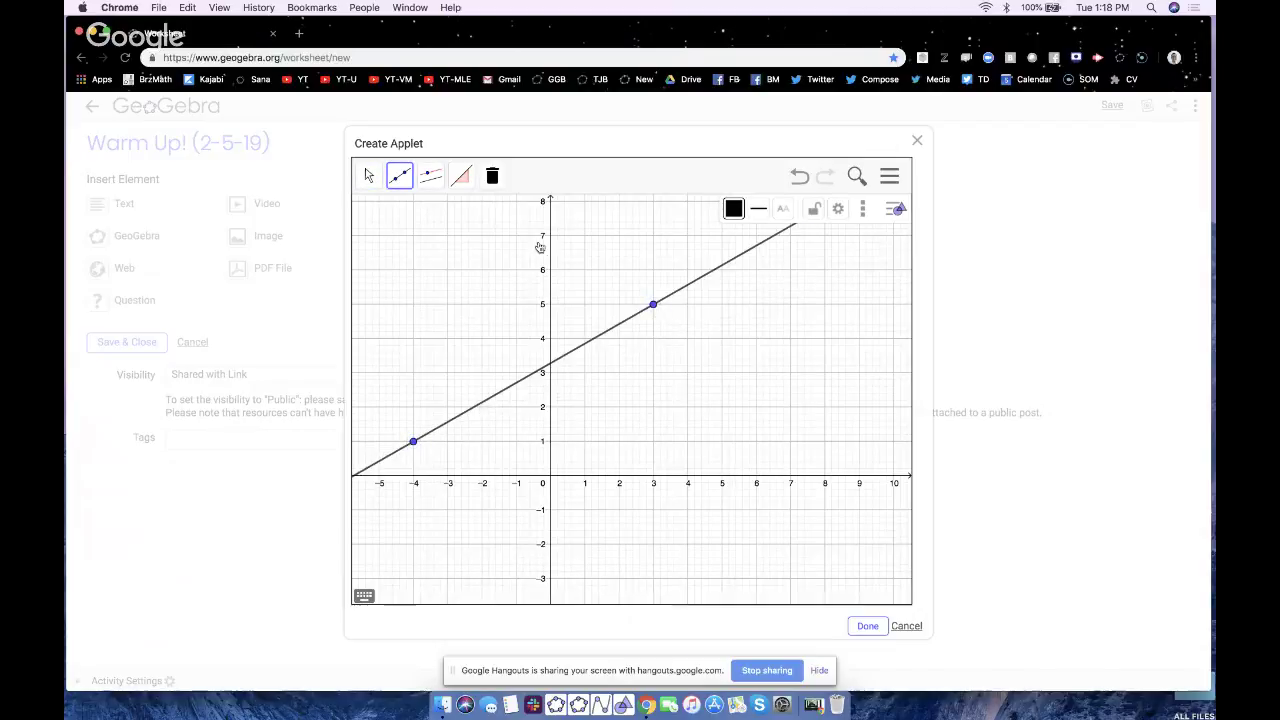
left_click(431, 177)
left_click(566, 354)
left_click(651, 443)
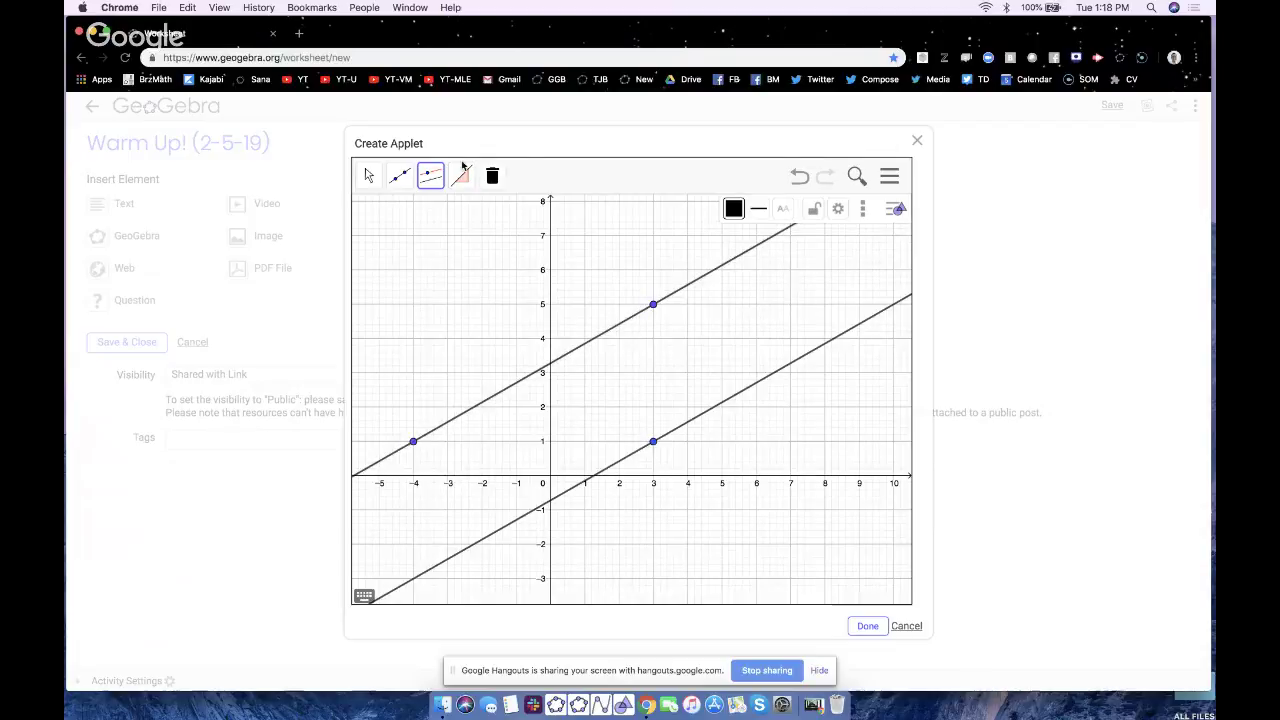
- Add slope triangles to both lines, then drag the top point so both slopes read 1
left_click(461, 175)
left_click(603, 334)
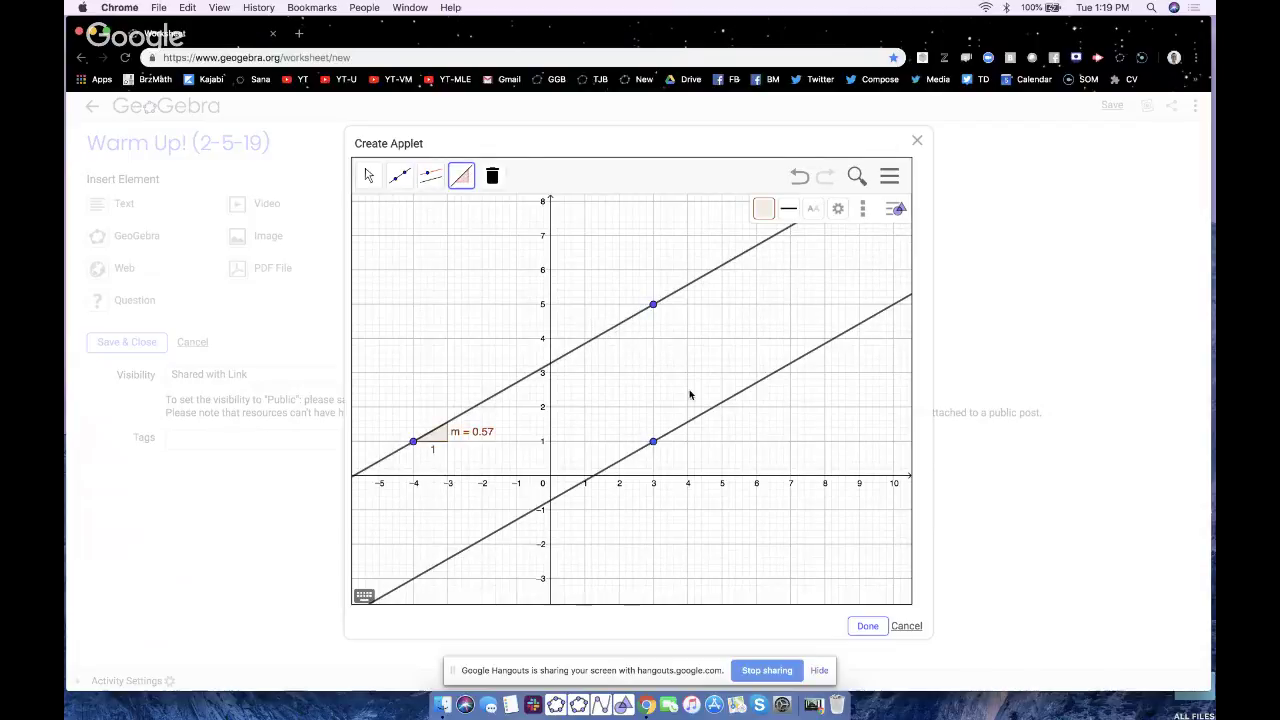
left_click(707, 413)
left_click(369, 177)
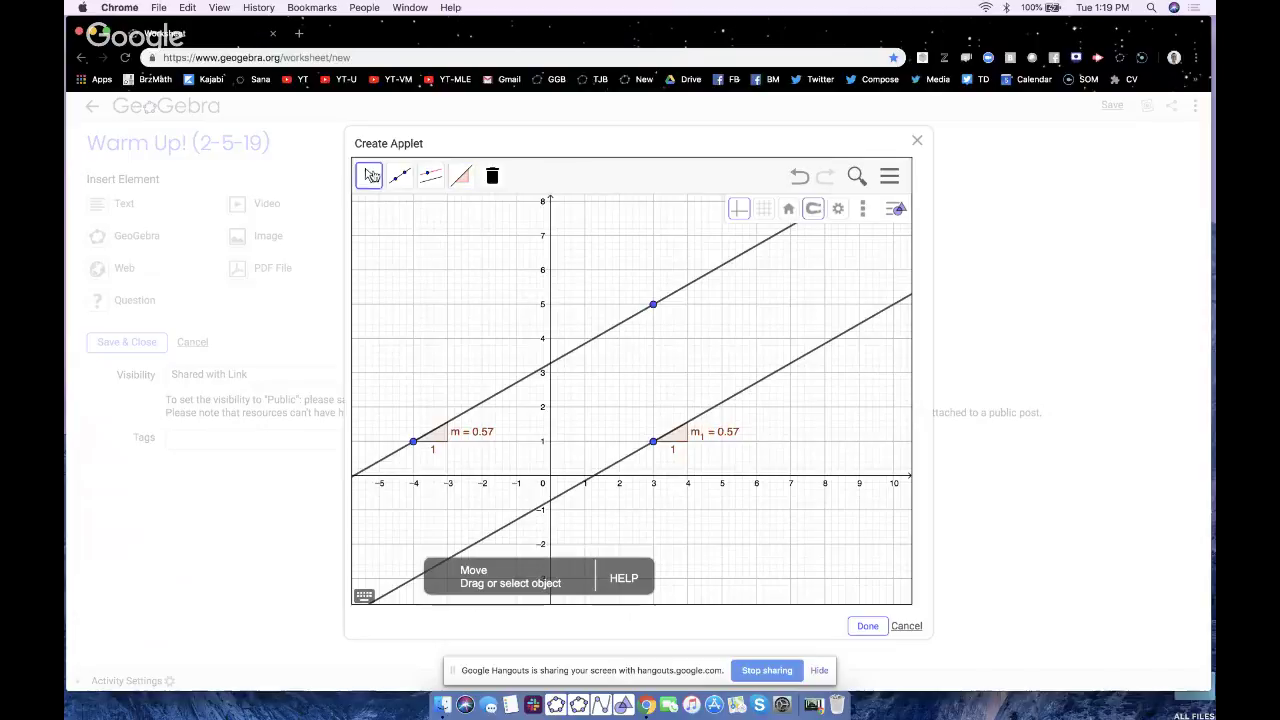
left_click_drag(653, 304, 614, 242)
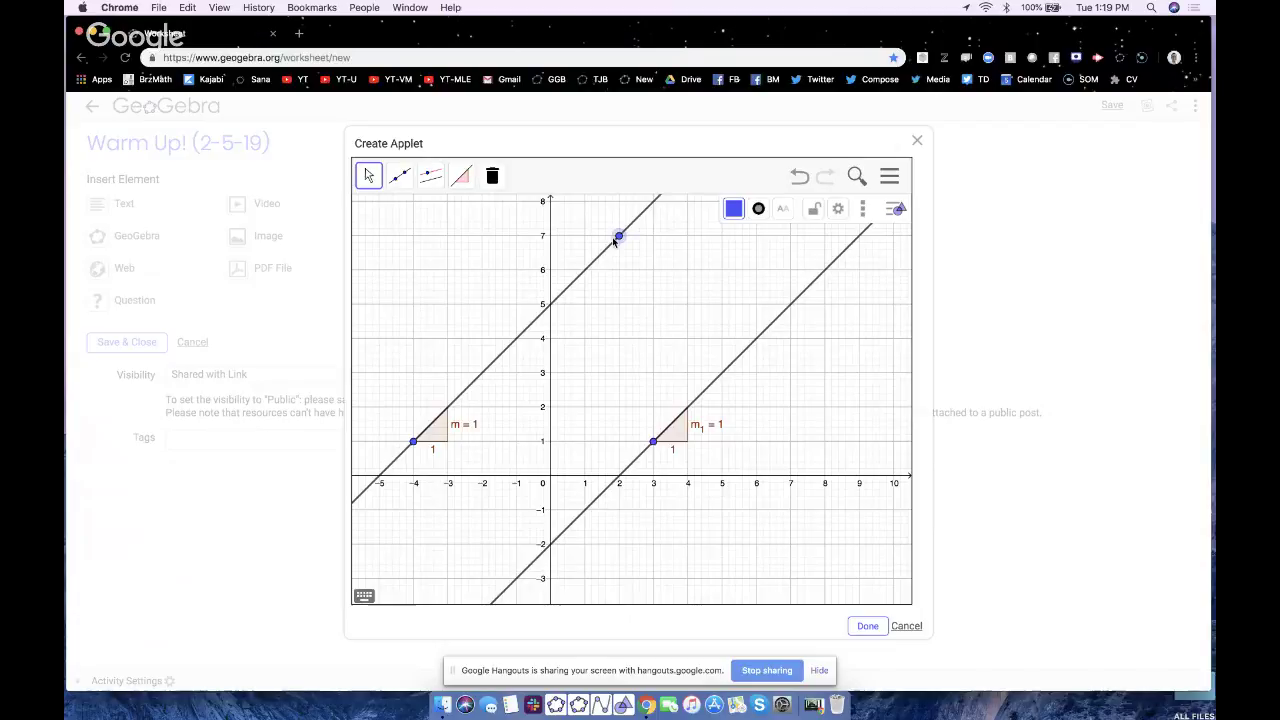
- Hide the axes from the style bar and shift the second line left
left_click(636, 276)
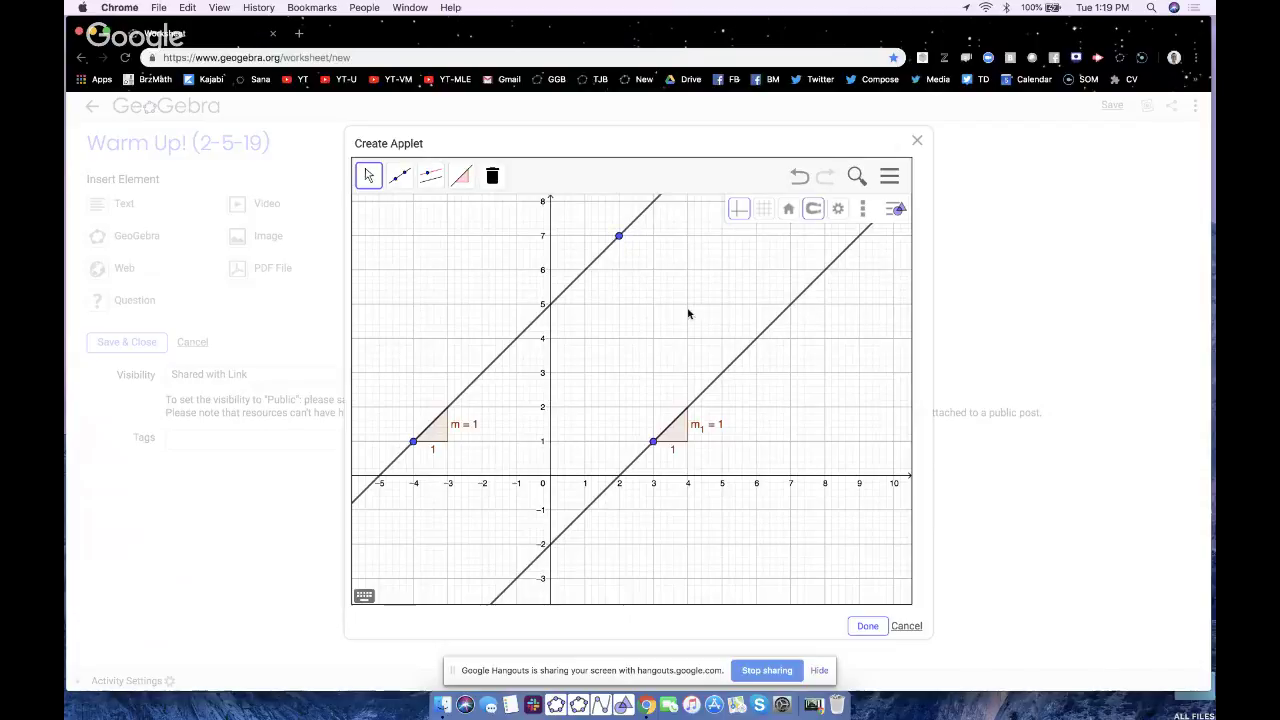
left_click(746, 208)
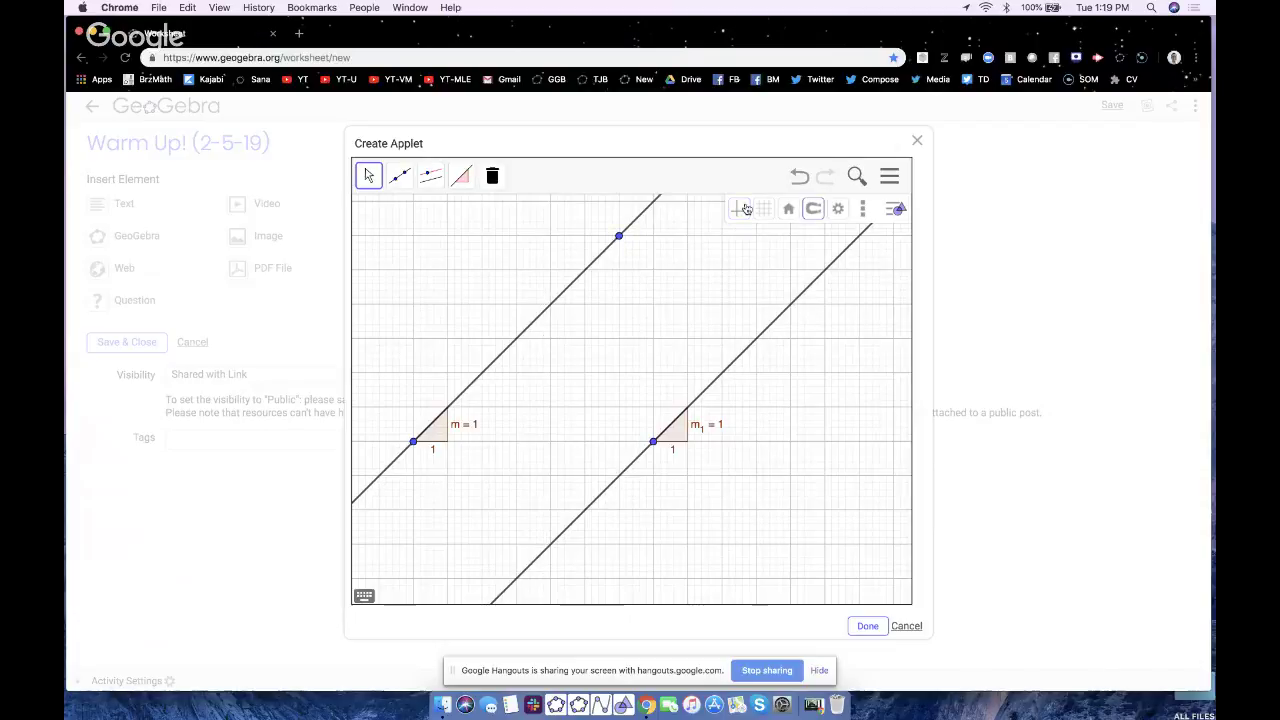
left_click(744, 208)
left_click(740, 209)
left_click_drag(683, 366, 704, 349)
left_click_drag(671, 424, 588, 420)
- Erase both lines and all remaining points with the Delete tool
left_click(492, 176)
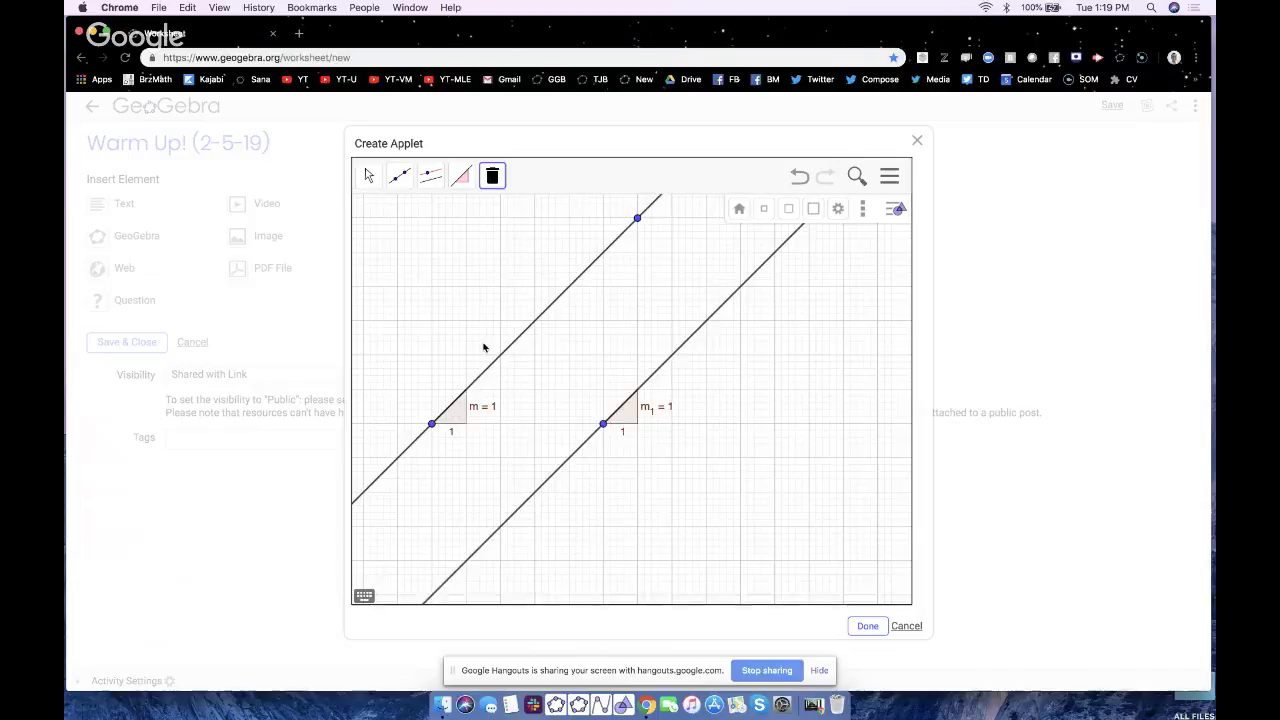
left_click(475, 378)
left_click(637, 218)
left_click(428, 422)
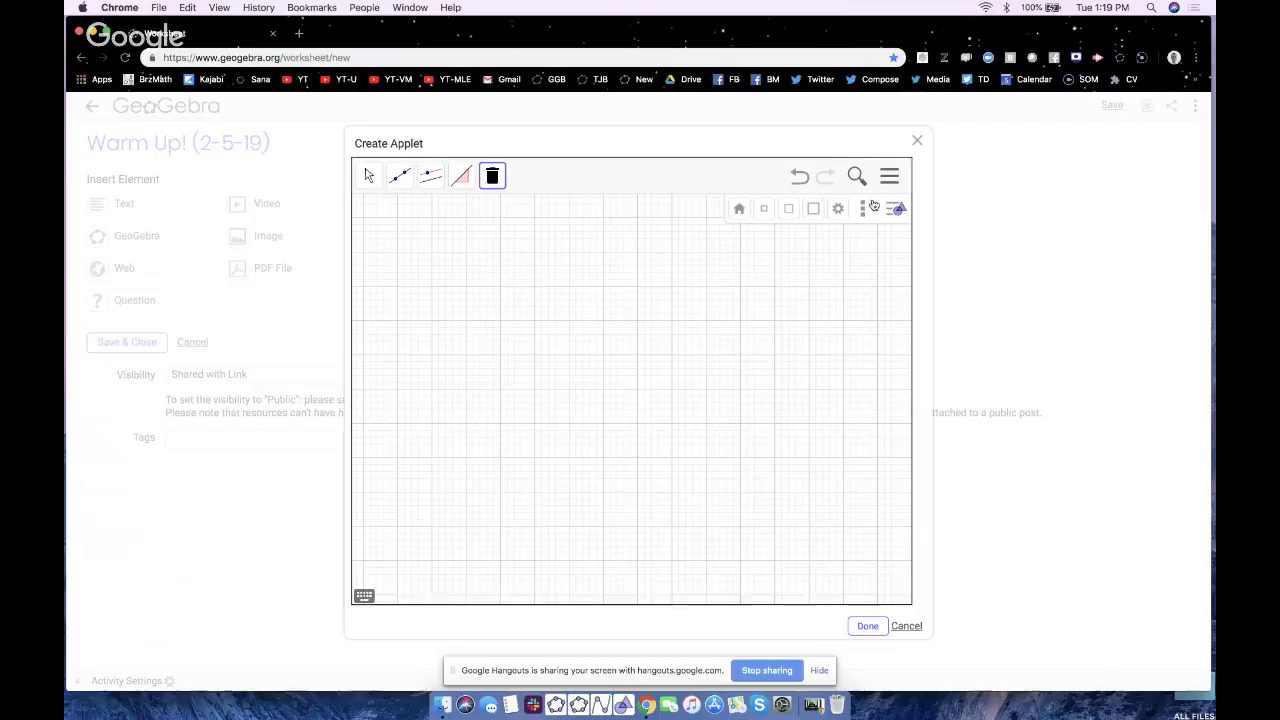
- Set the grid to show major gridlines only in the Graphics settings
right_click(752, 346)
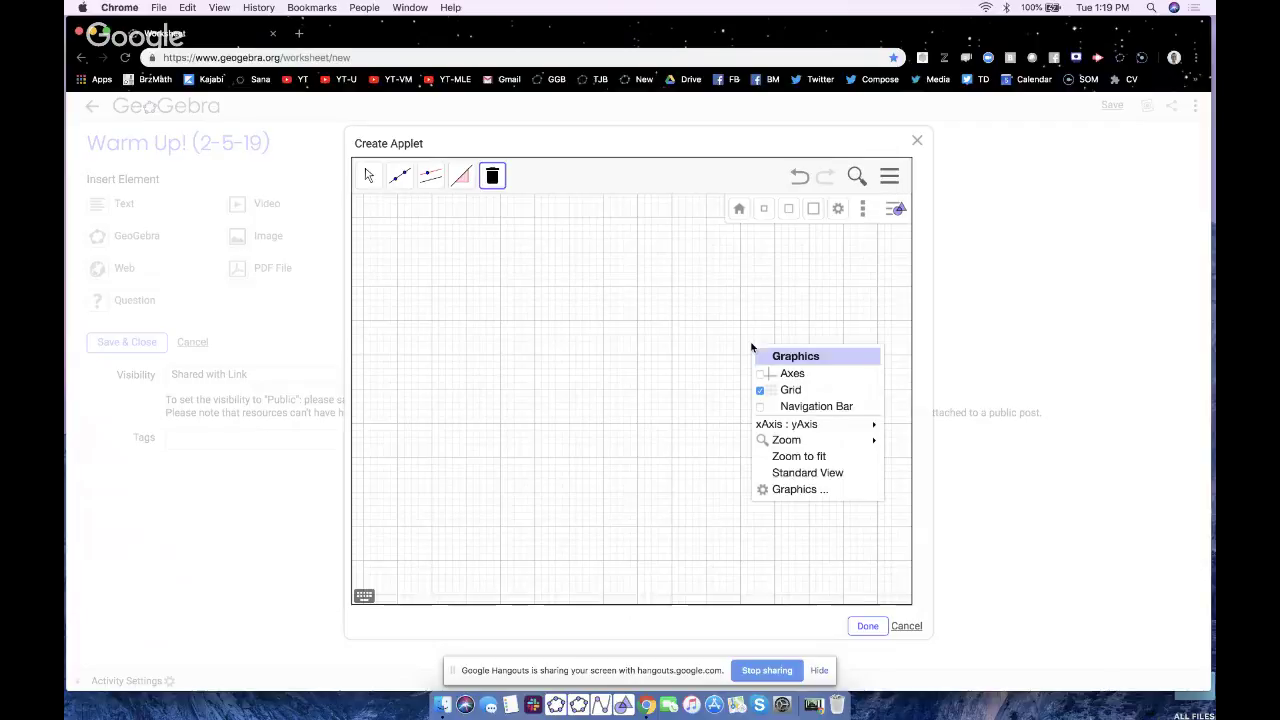
left_click(786, 490)
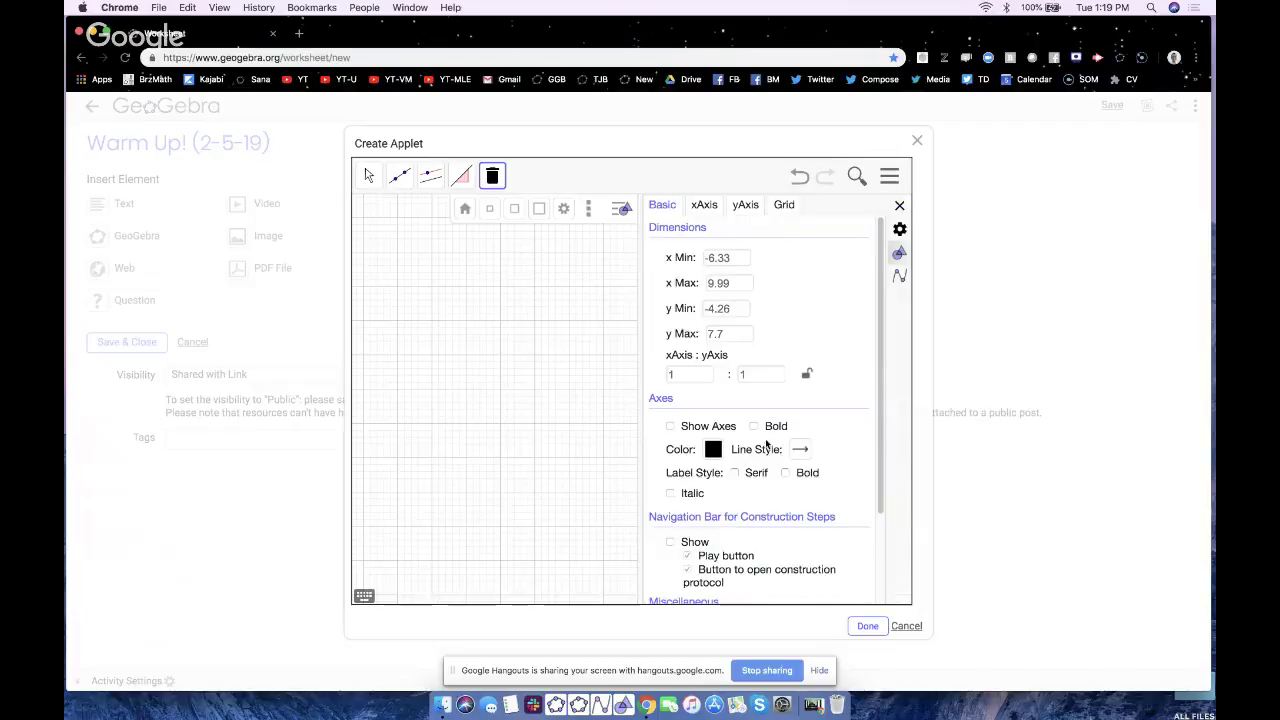
left_click(784, 205)
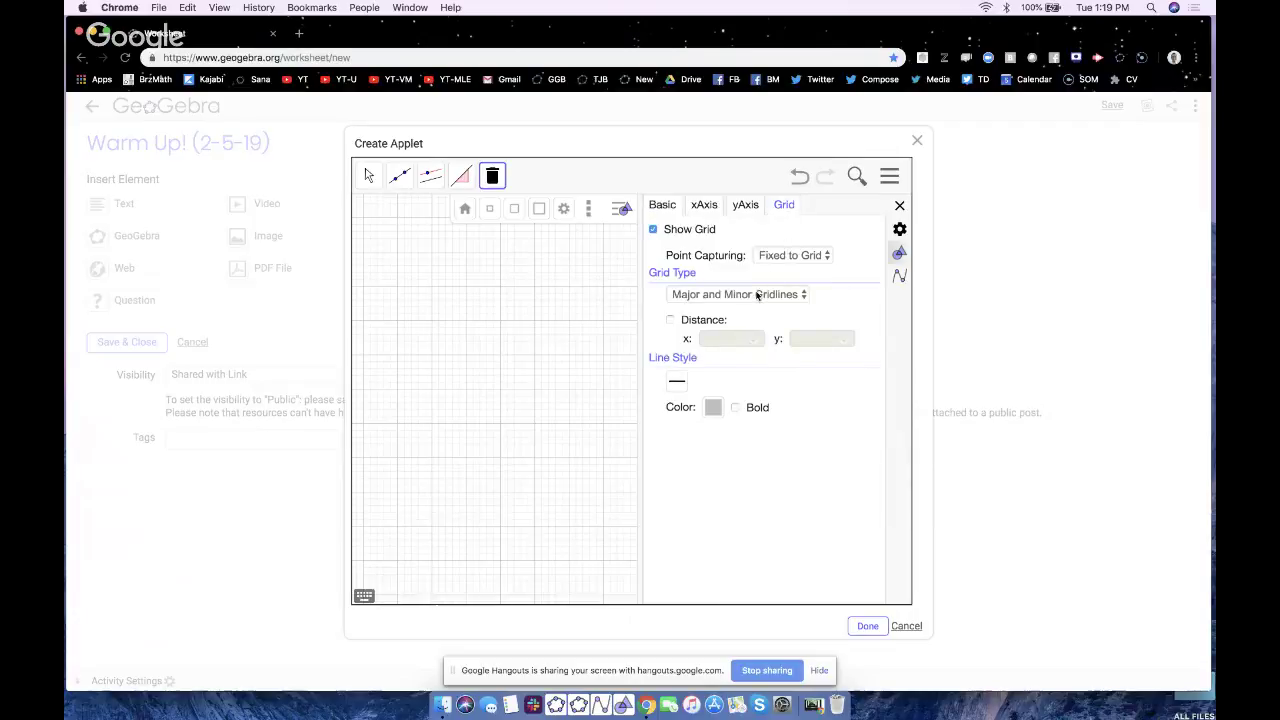
left_click(757, 294)
left_click(750, 251)
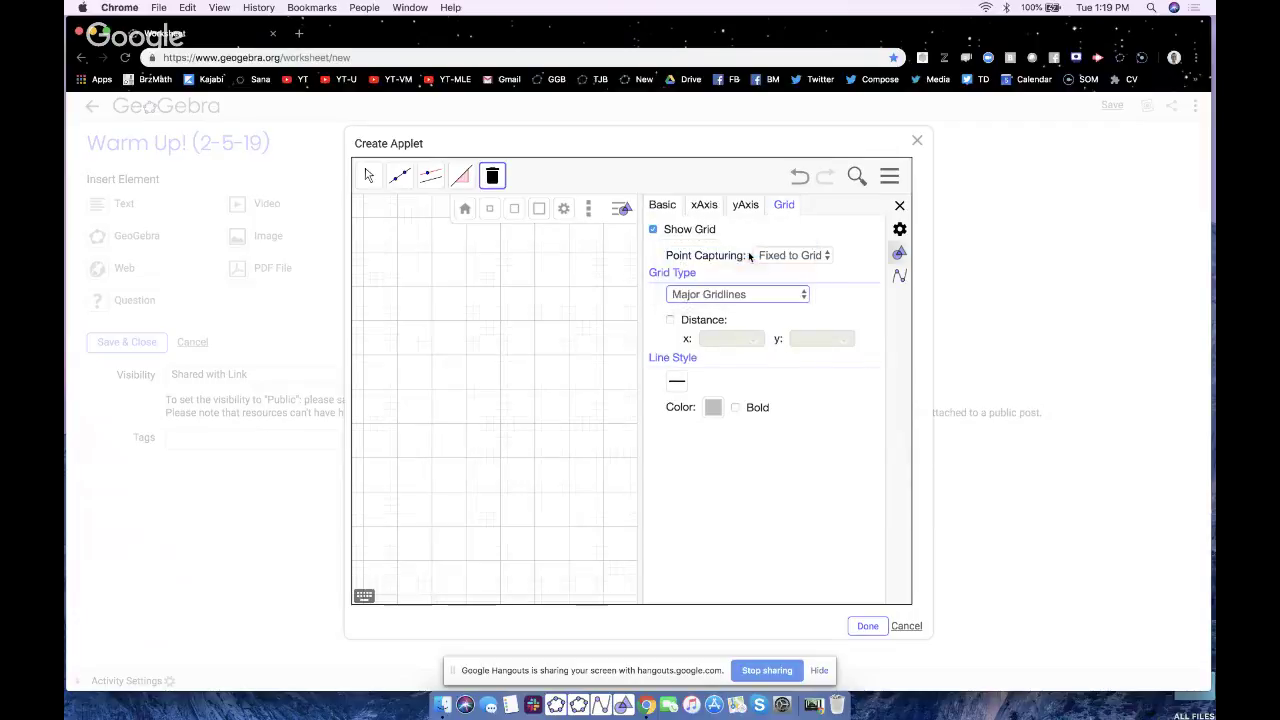
- Fix x- and y-axis distances at 1, zoom in, and collapse the style bar
left_click(705, 206)
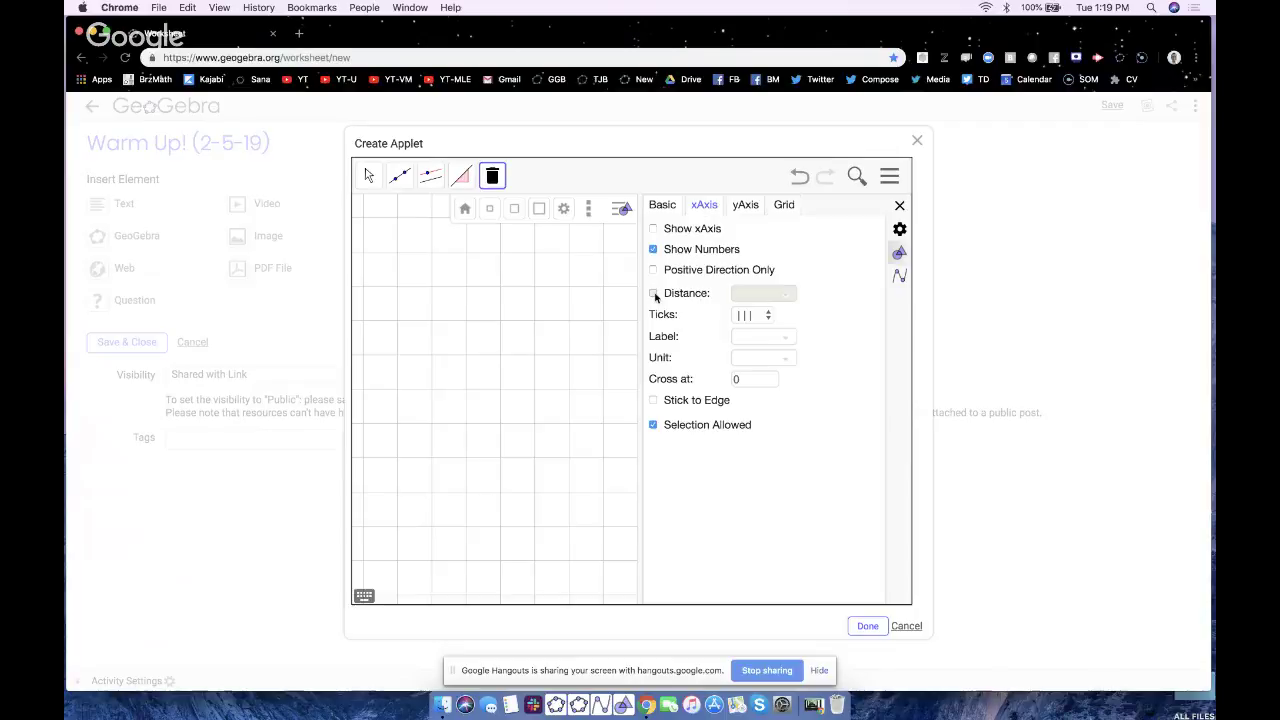
left_click(653, 293)
left_click(736, 292)
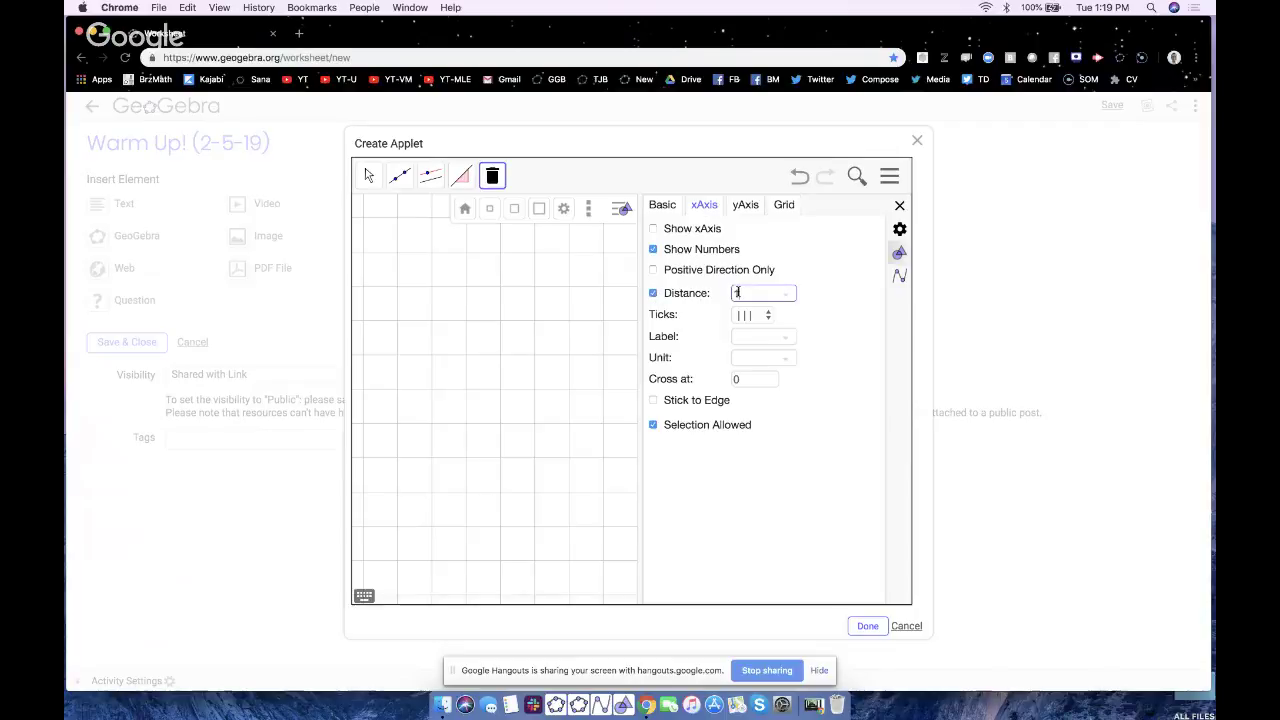
left_click(746, 206)
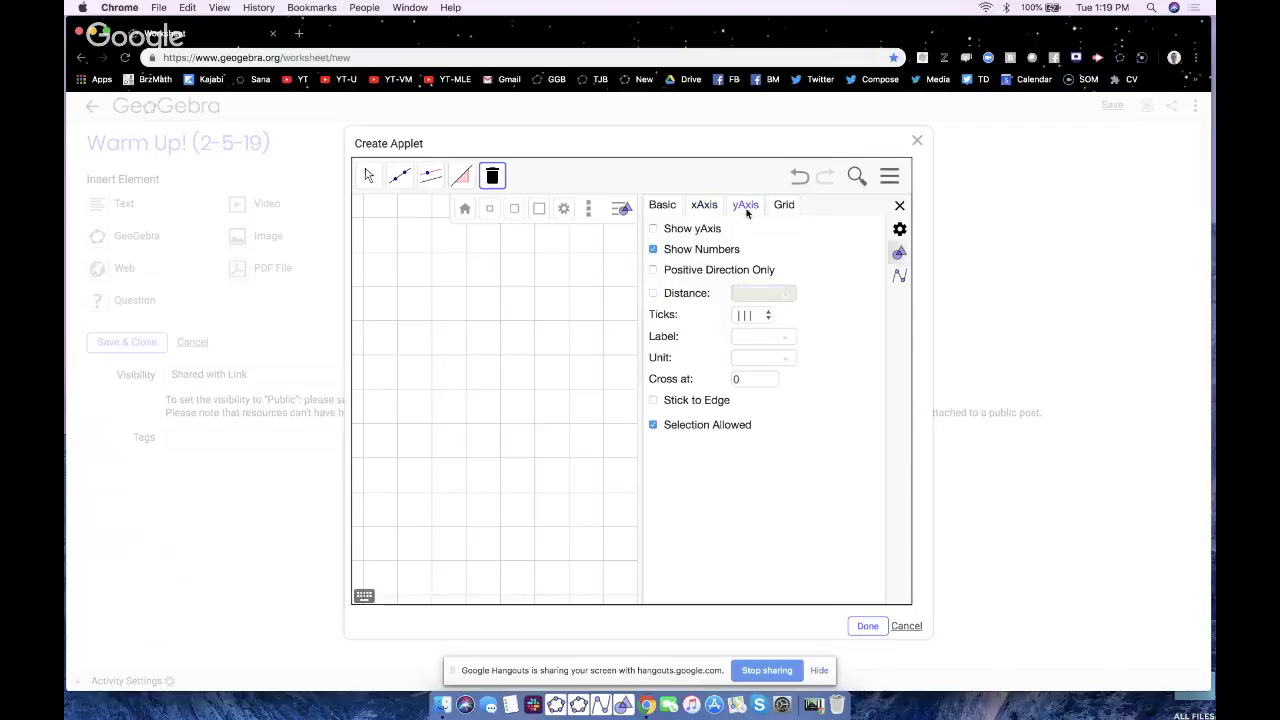
left_click(653, 293)
left_click(755, 292)
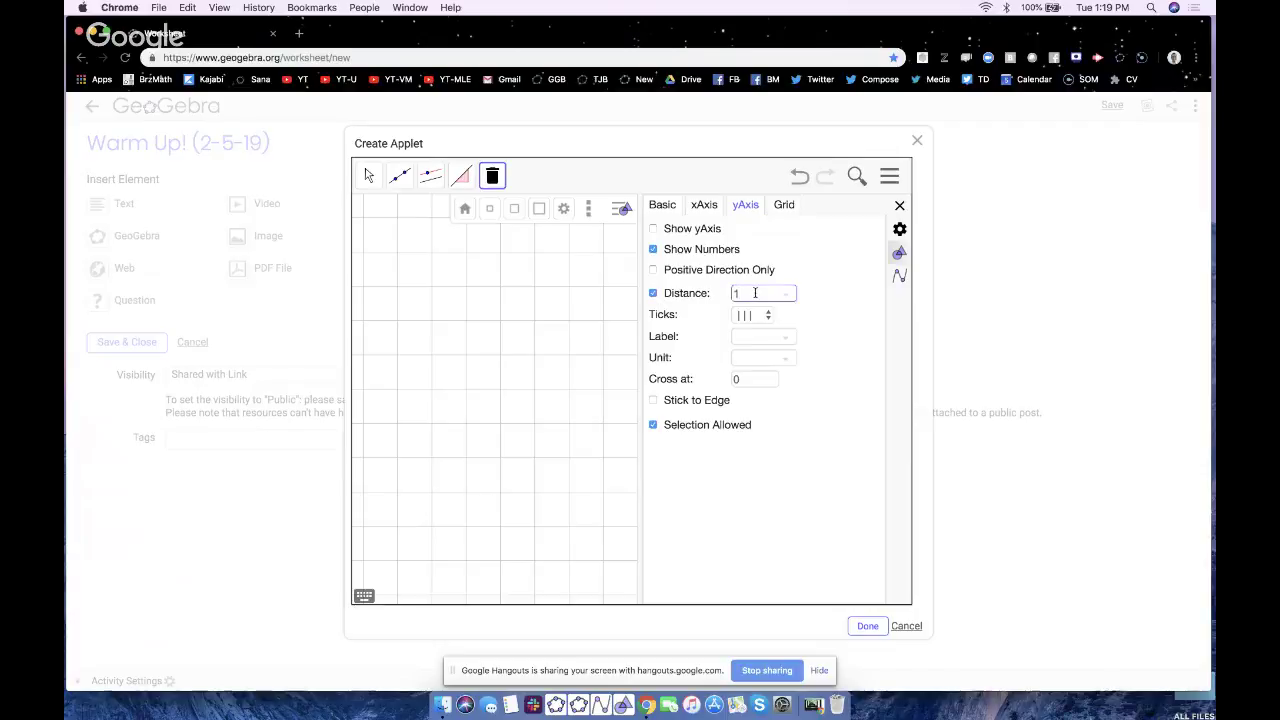
left_click(899, 207)
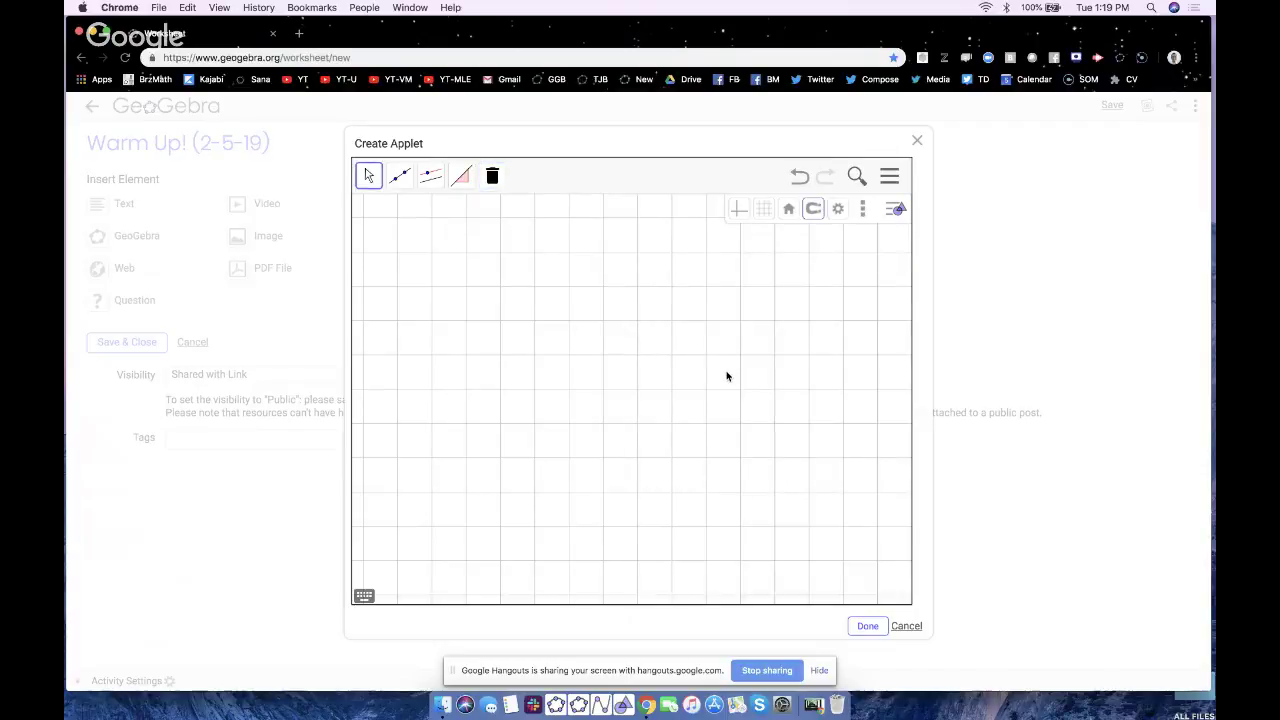
scroll(728, 376, "up", 3)
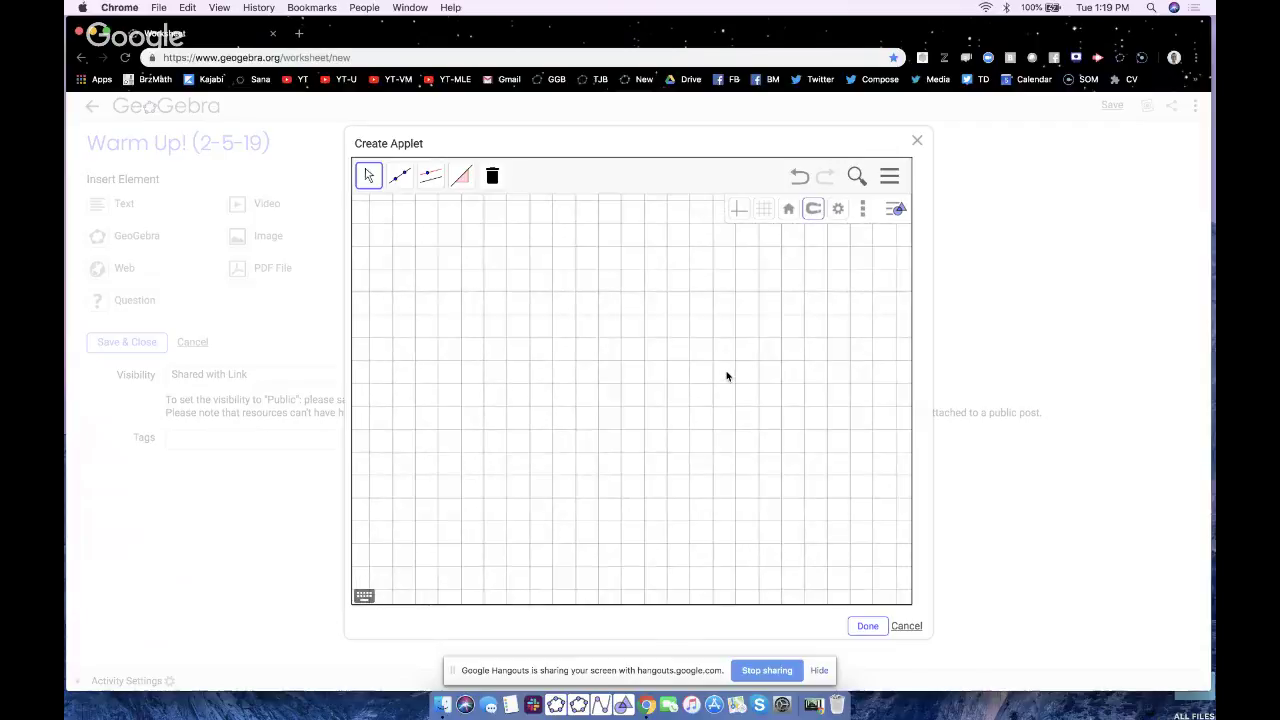
scroll(710, 388, "up", 2)
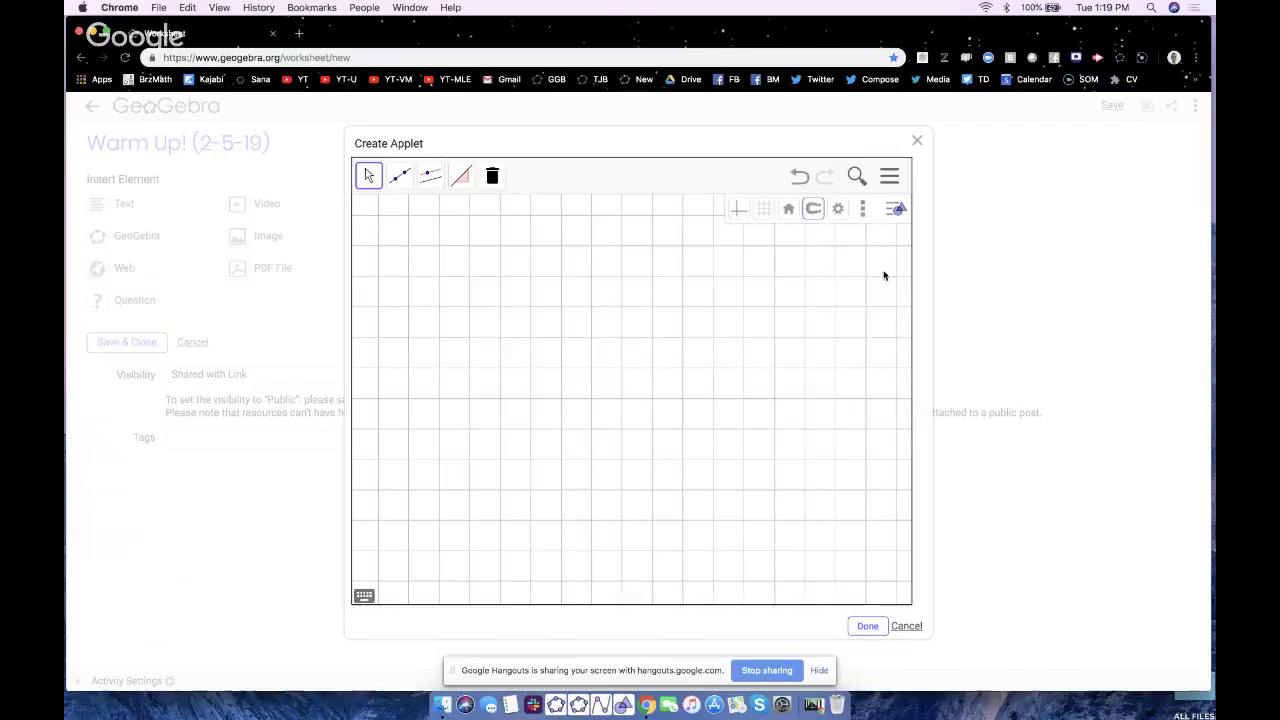
left_click(897, 210)
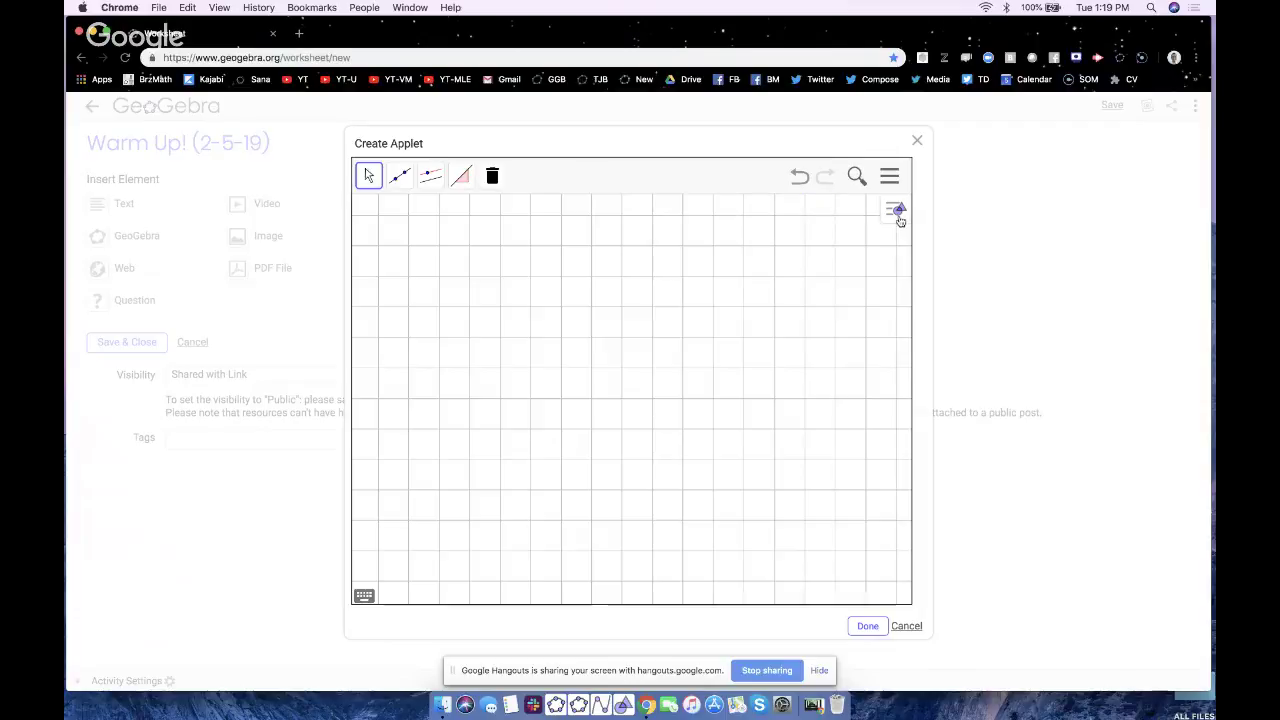
- Finish the applet with Done and scroll to the 700 x 500 grid applet on the worksheet
left_click(867, 626)
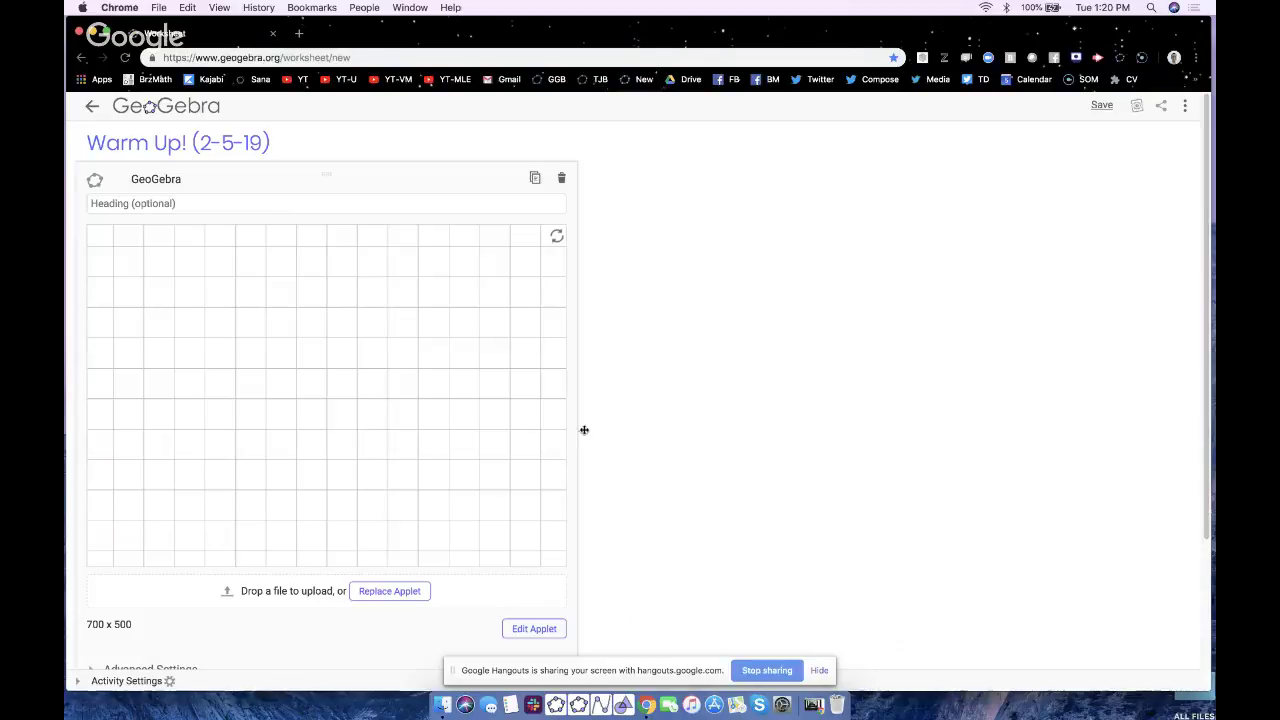
scroll(686, 464, "down", 1)
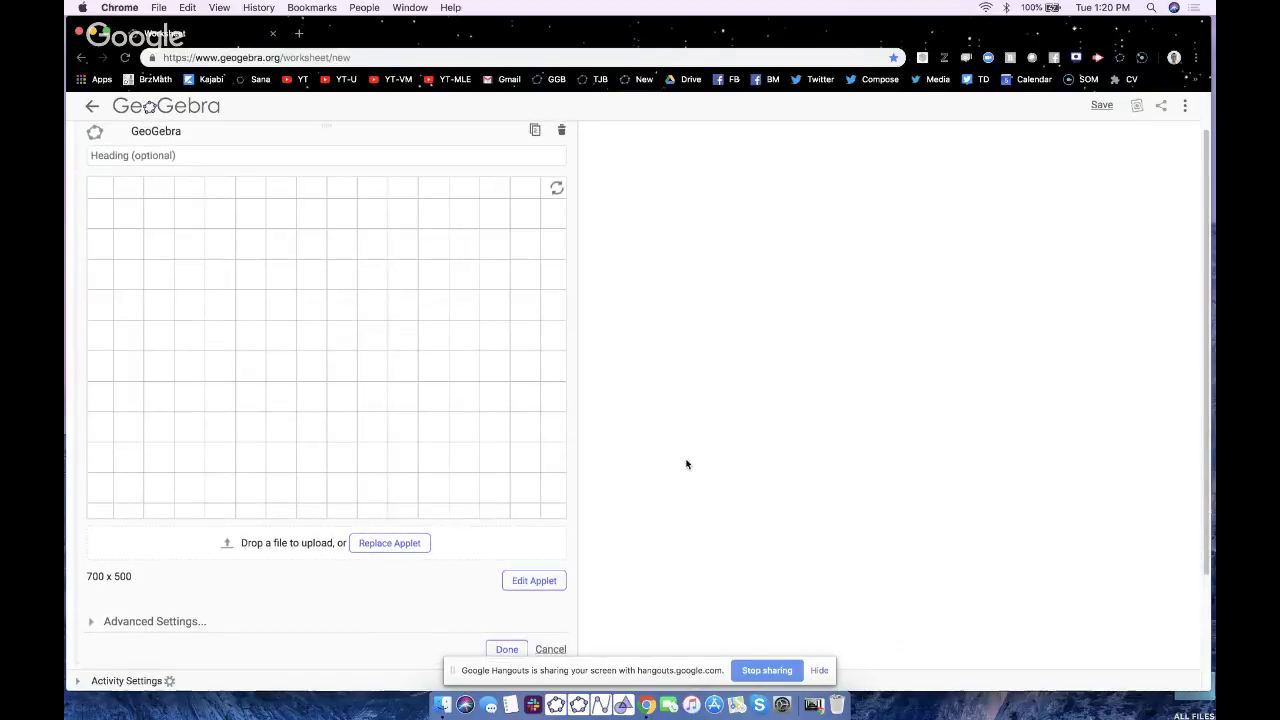
scroll(686, 464, "down", 2)
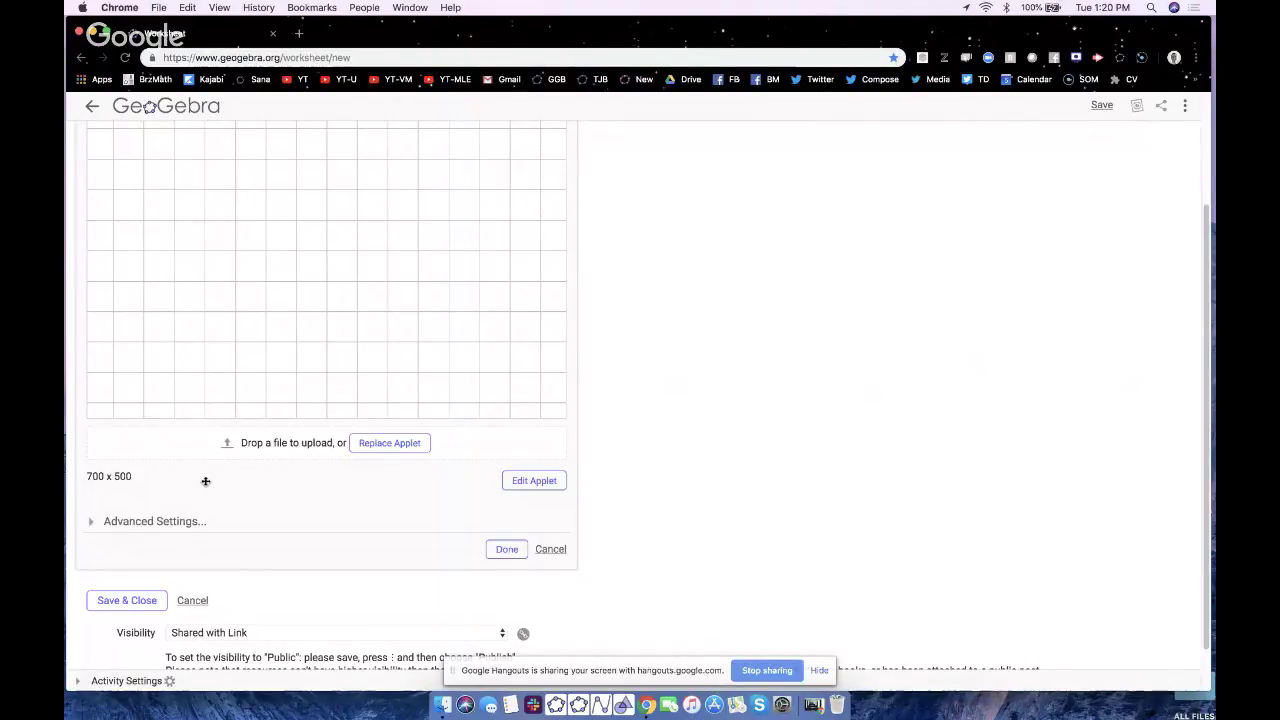
- In Advanced Settings, enable Show Toolbar, Show Menu, and right-click and keyboard editing
left_click(140, 523)
scroll(184, 528, "down", 2)
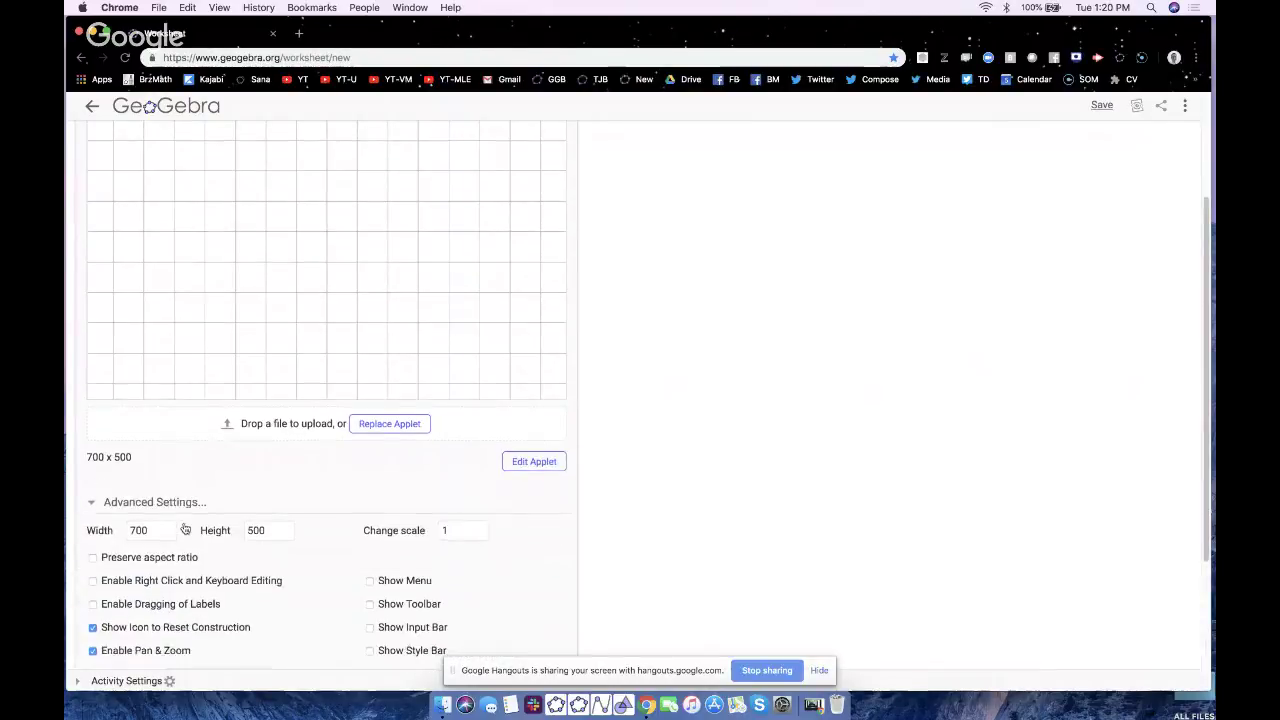
left_click(370, 562)
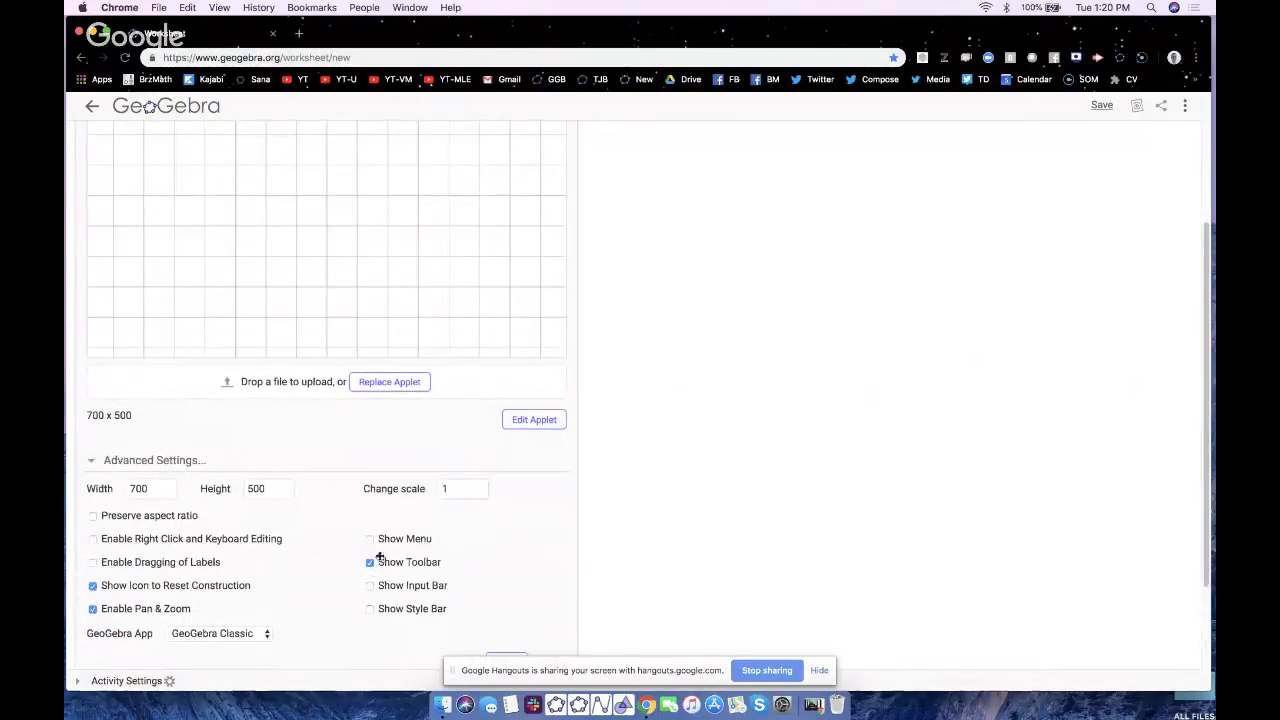
scroll(695, 514, "up", 3)
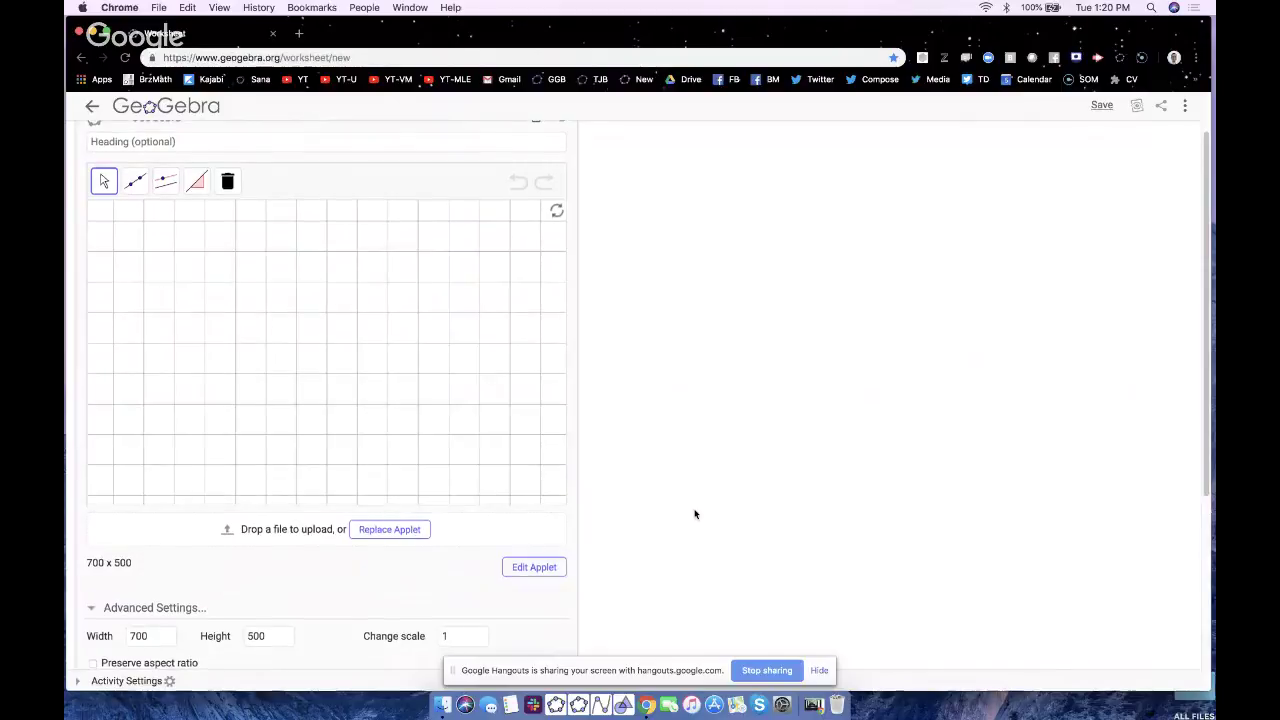
scroll(695, 514, "down", 3)
left_click(370, 543)
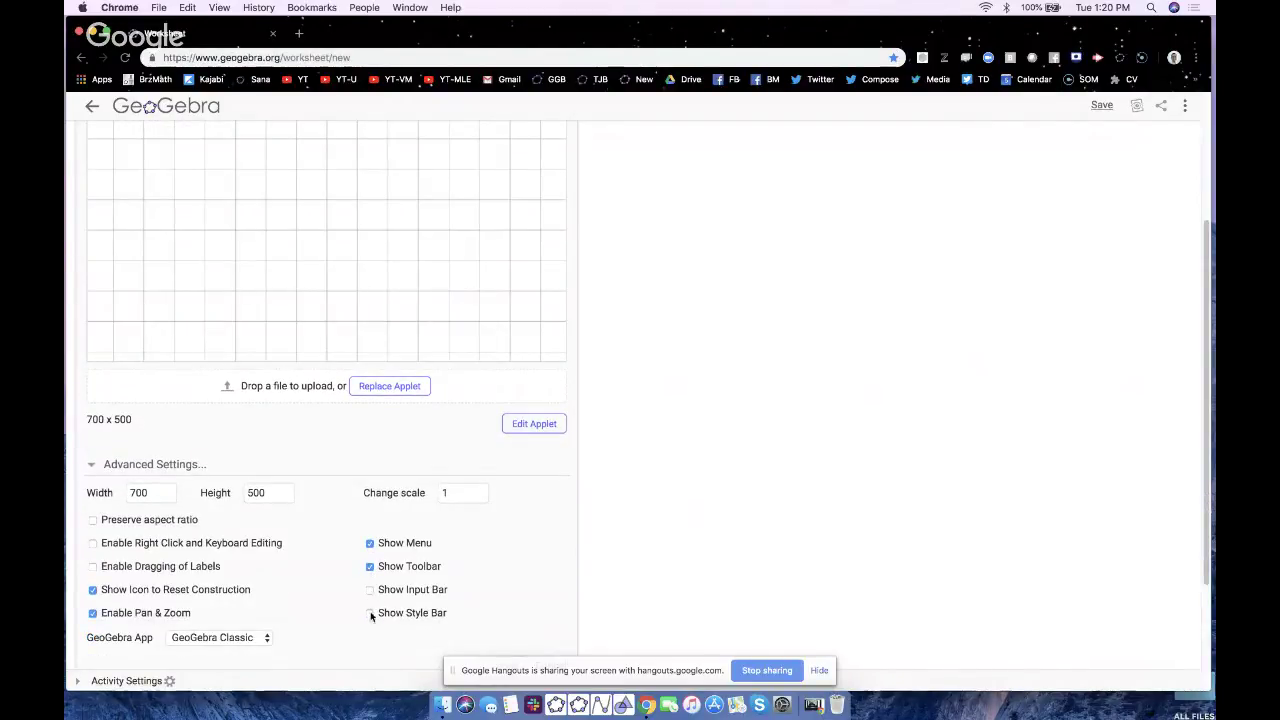
left_click(92, 543)
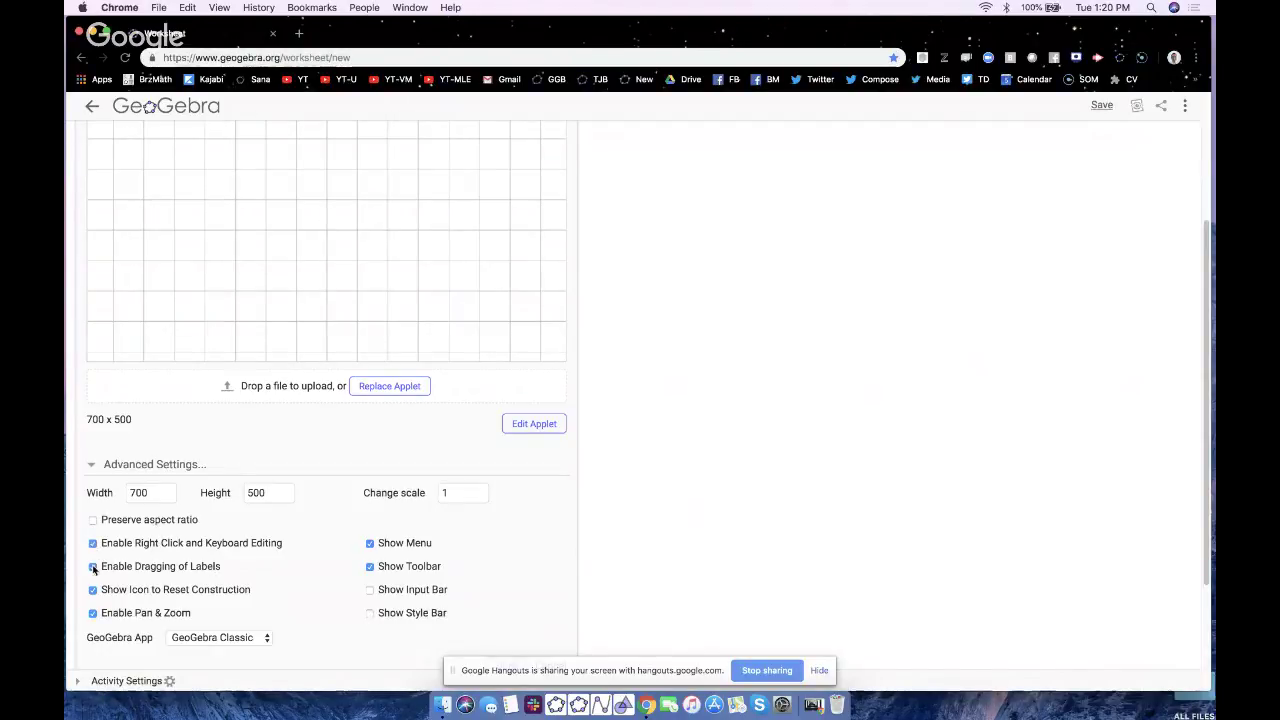
- Enable Show Style Bar and test collapsing it in the applet preview
left_click(370, 614)
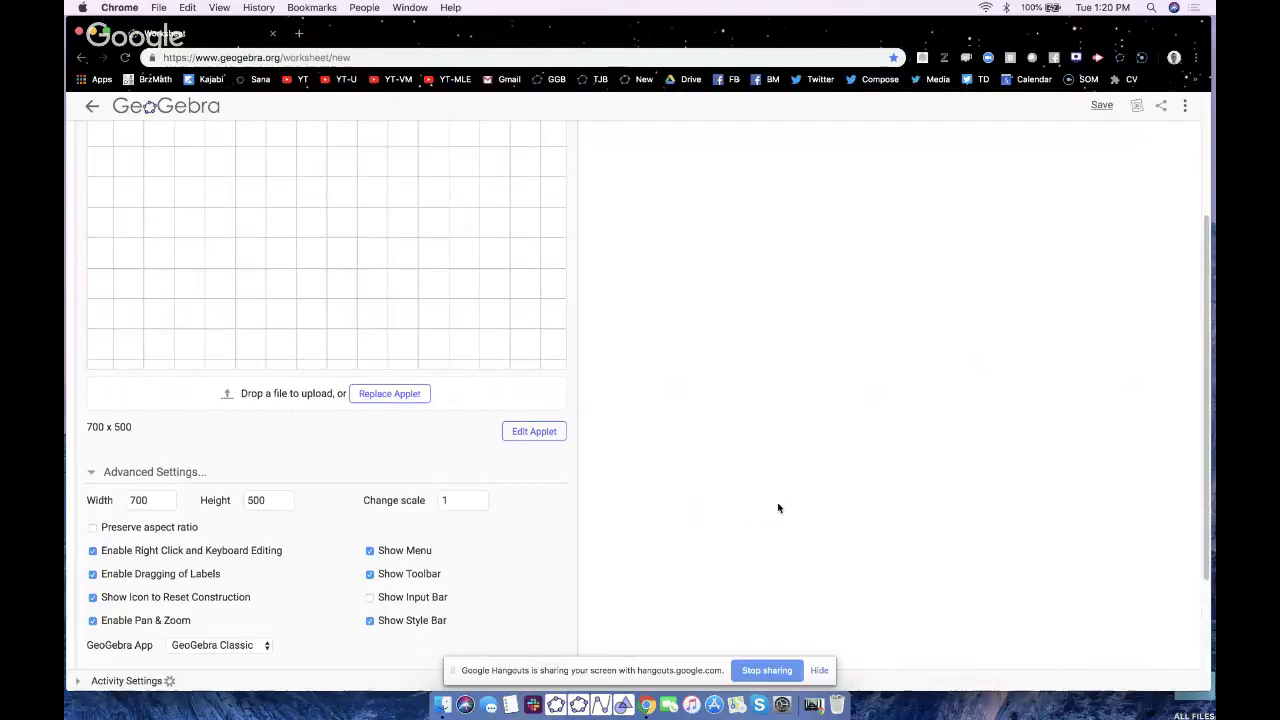
left_click(544, 188)
left_click(544, 188)
left_click(544, 188)
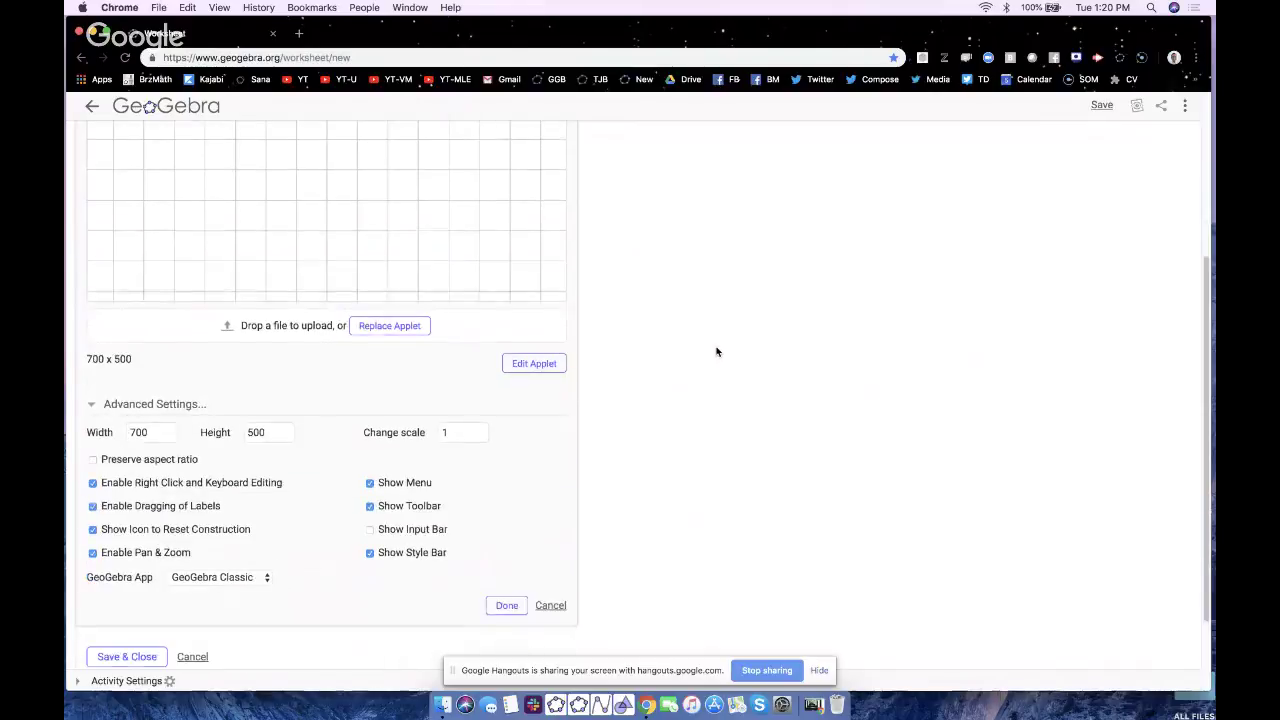
scroll(716, 351, "down", 5)
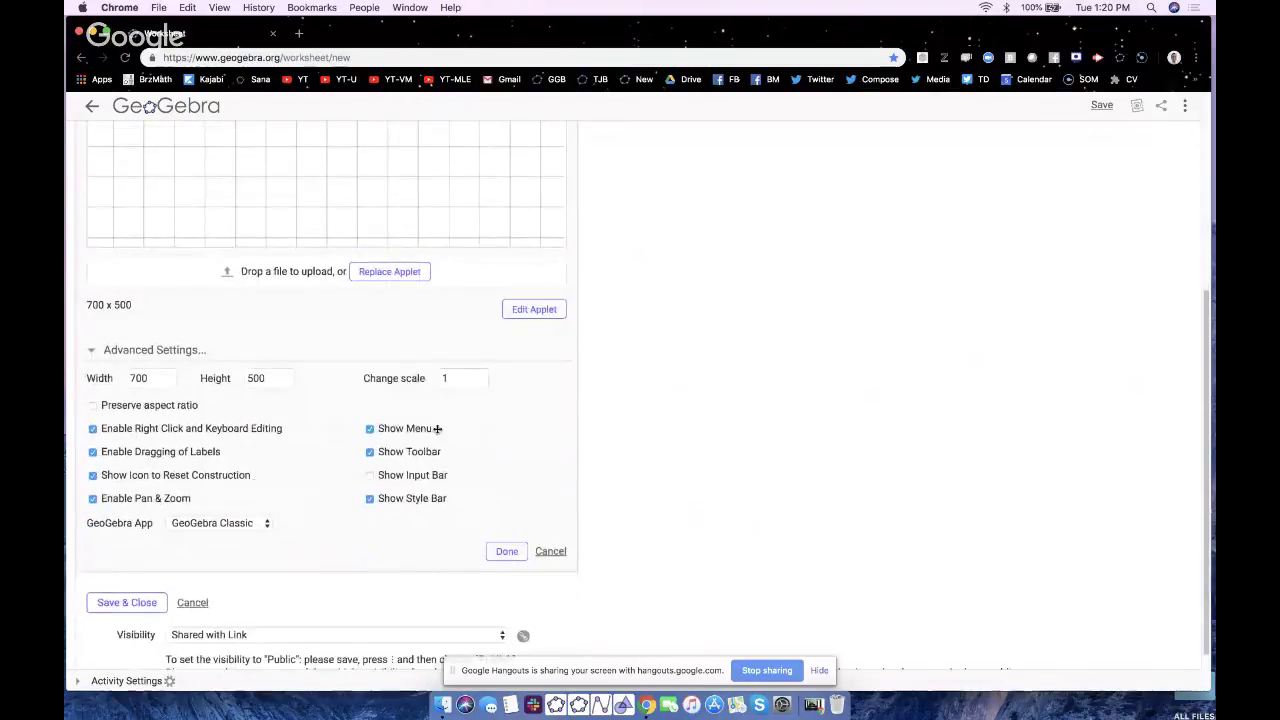
- Set the GeoGebra App type to Graphing Calculator and check its tool list
left_click(266, 525)
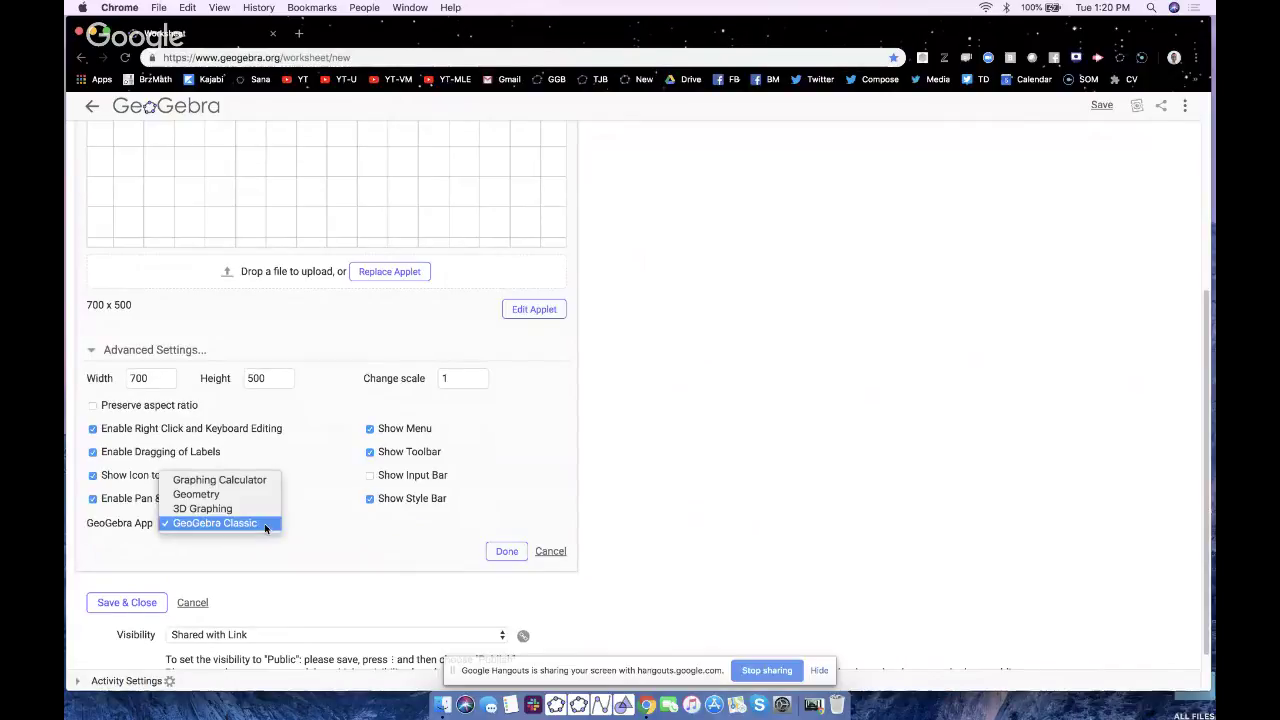
left_click(259, 484)
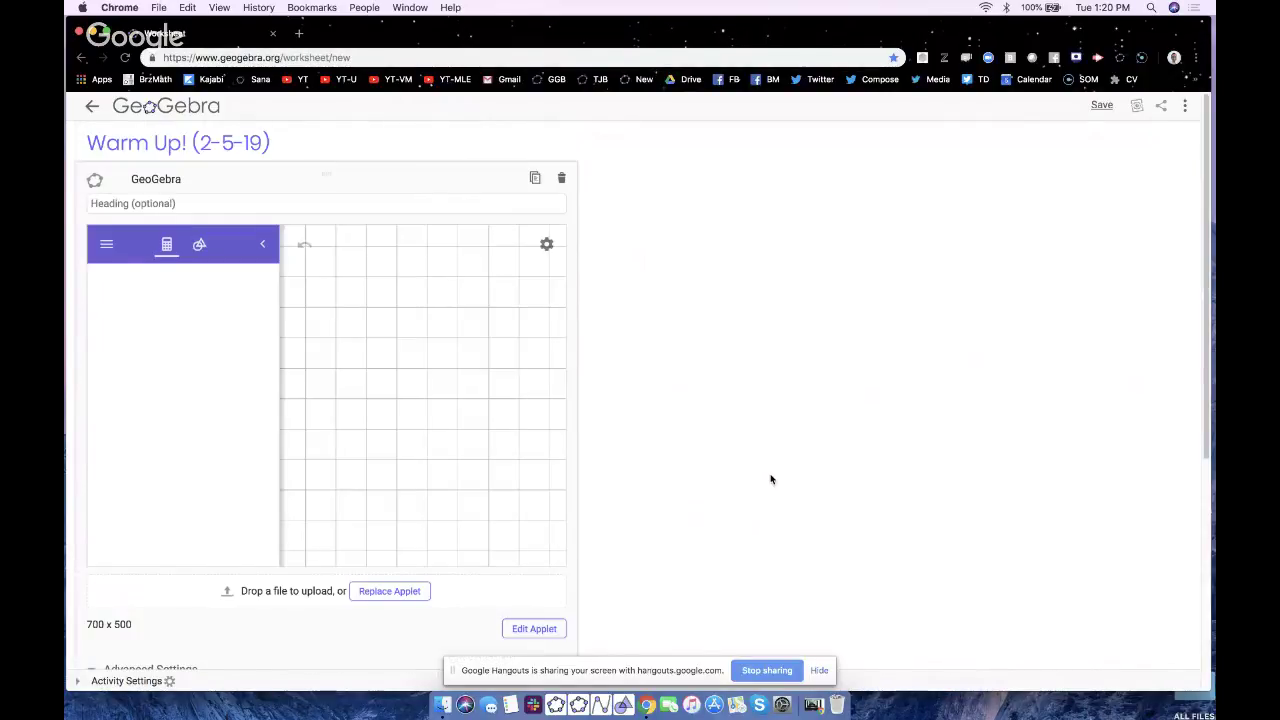
left_click(197, 247)
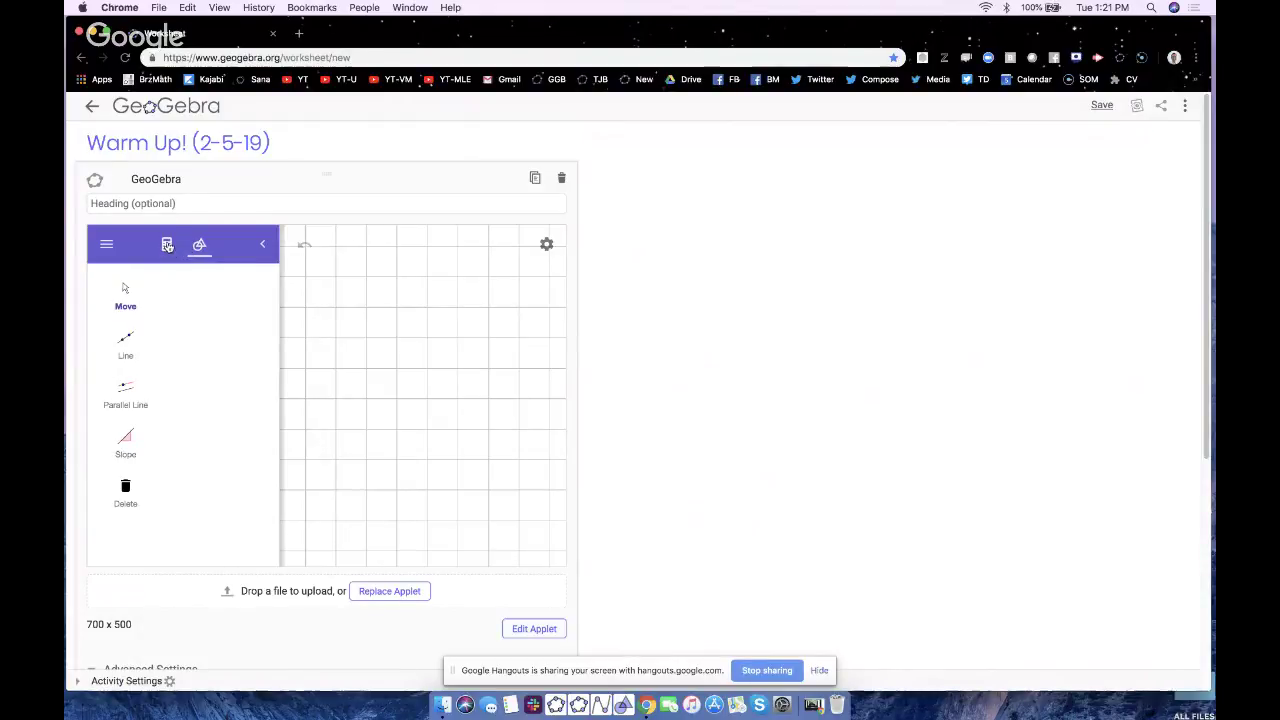
left_click(167, 245)
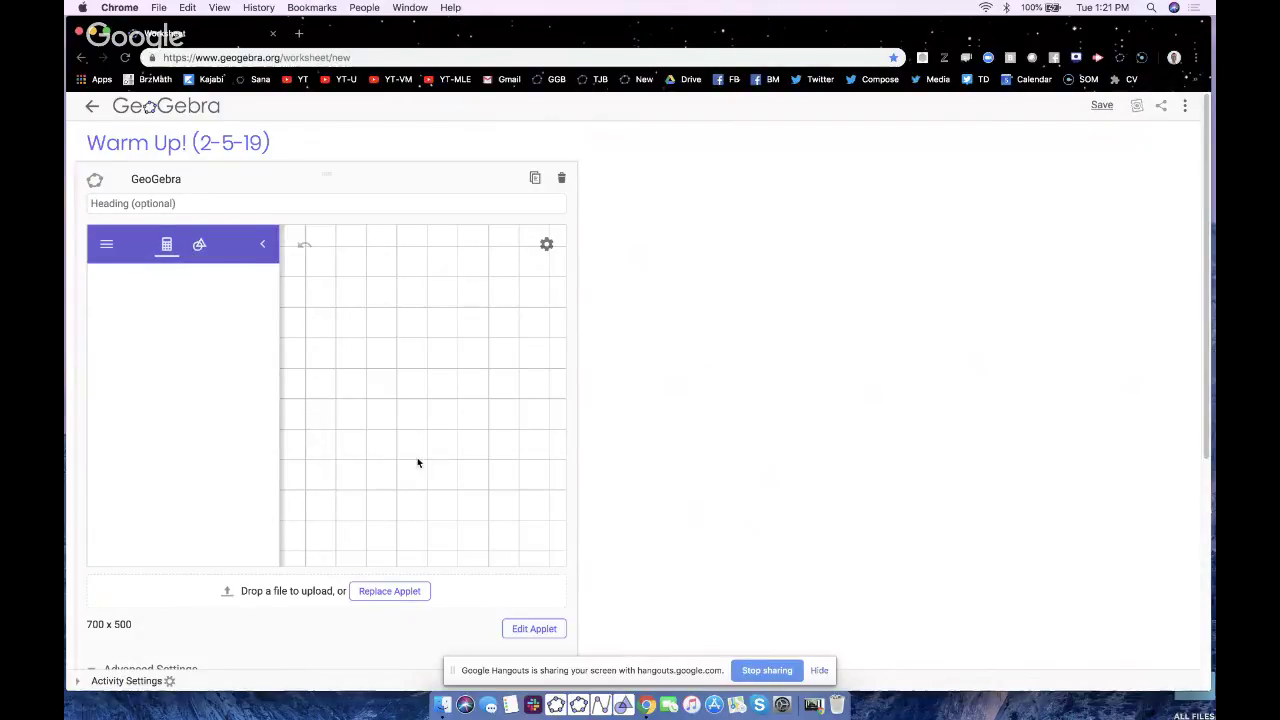
- Resize the applet to 829 x 498 and confirm the applet settings
left_click_drag(564, 563, 652, 562)
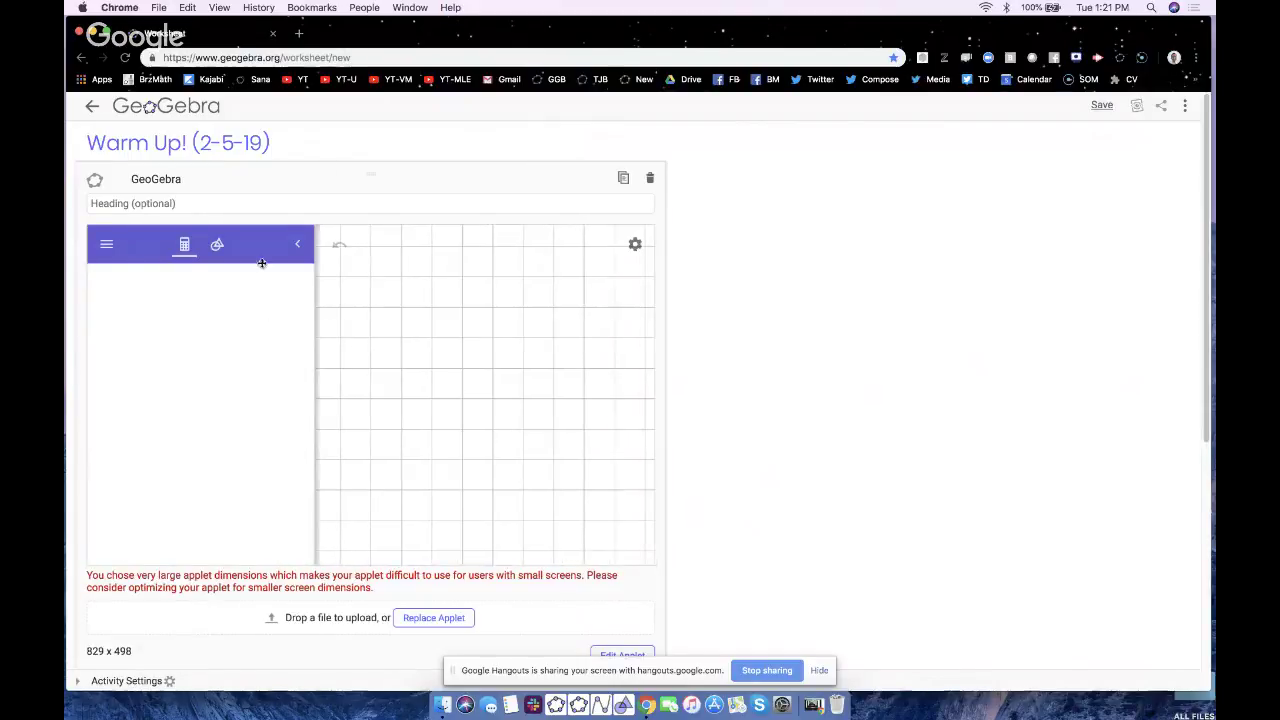
left_click(218, 247)
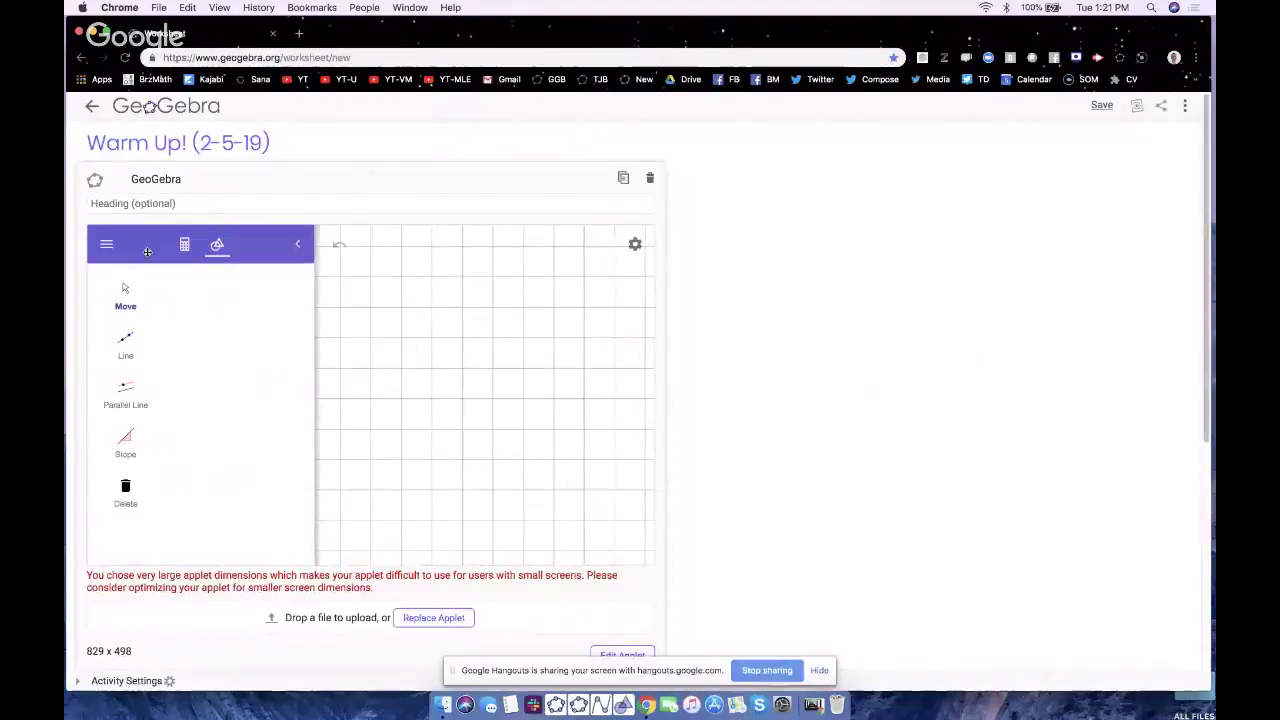
left_click(184, 244)
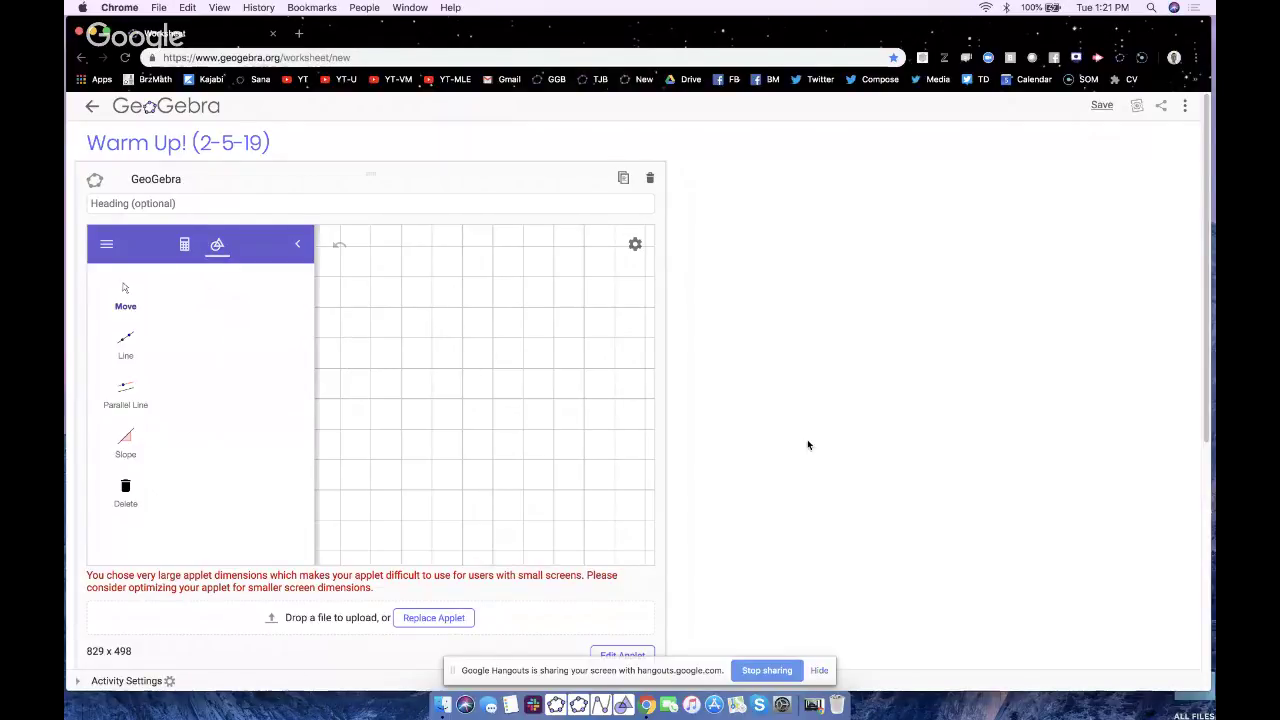
scroll(808, 445, "down", 5)
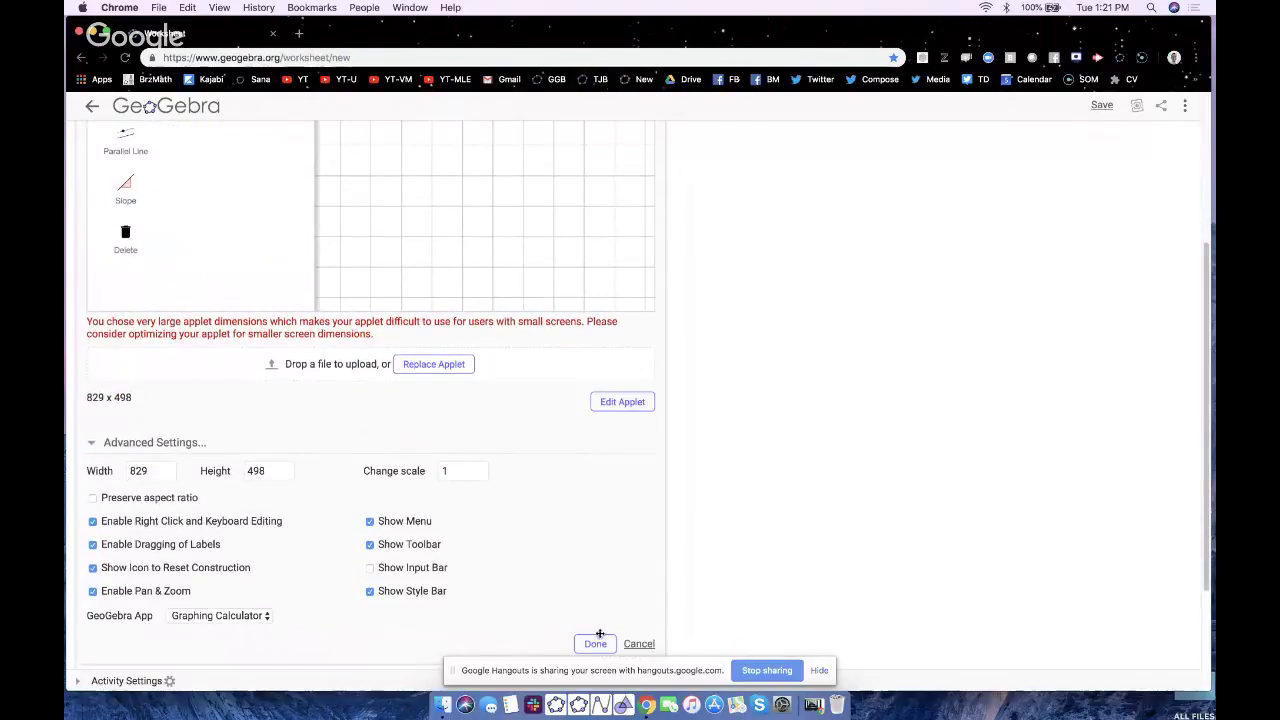
left_click(595, 643)
scroll(795, 503, "up", 1)
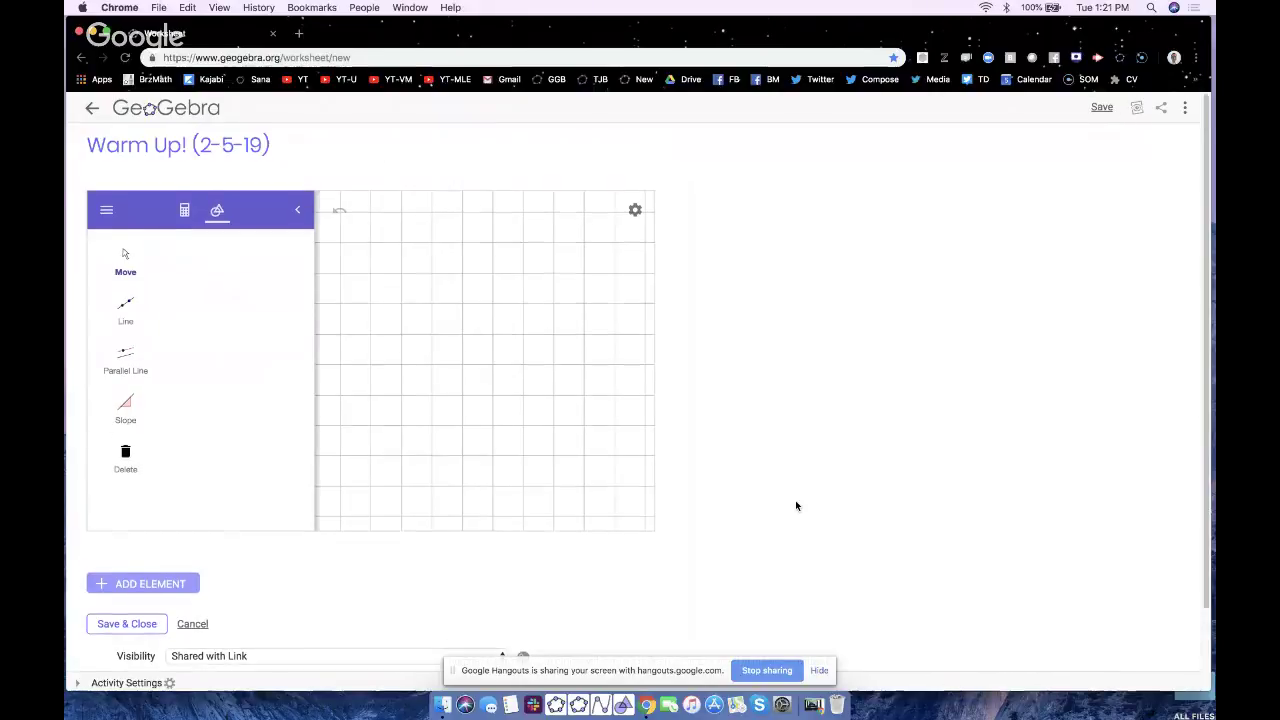
scroll(191, 588, "down", 1)
left_click(154, 566)
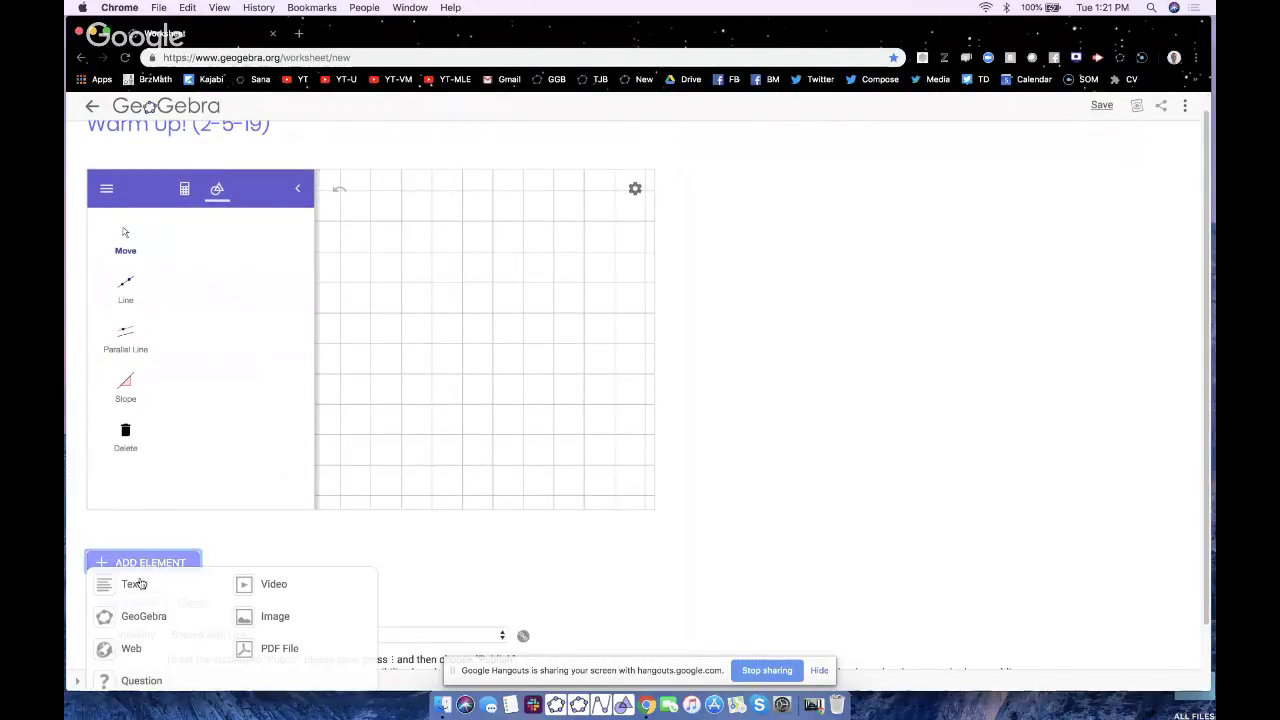
left_click(140, 587)
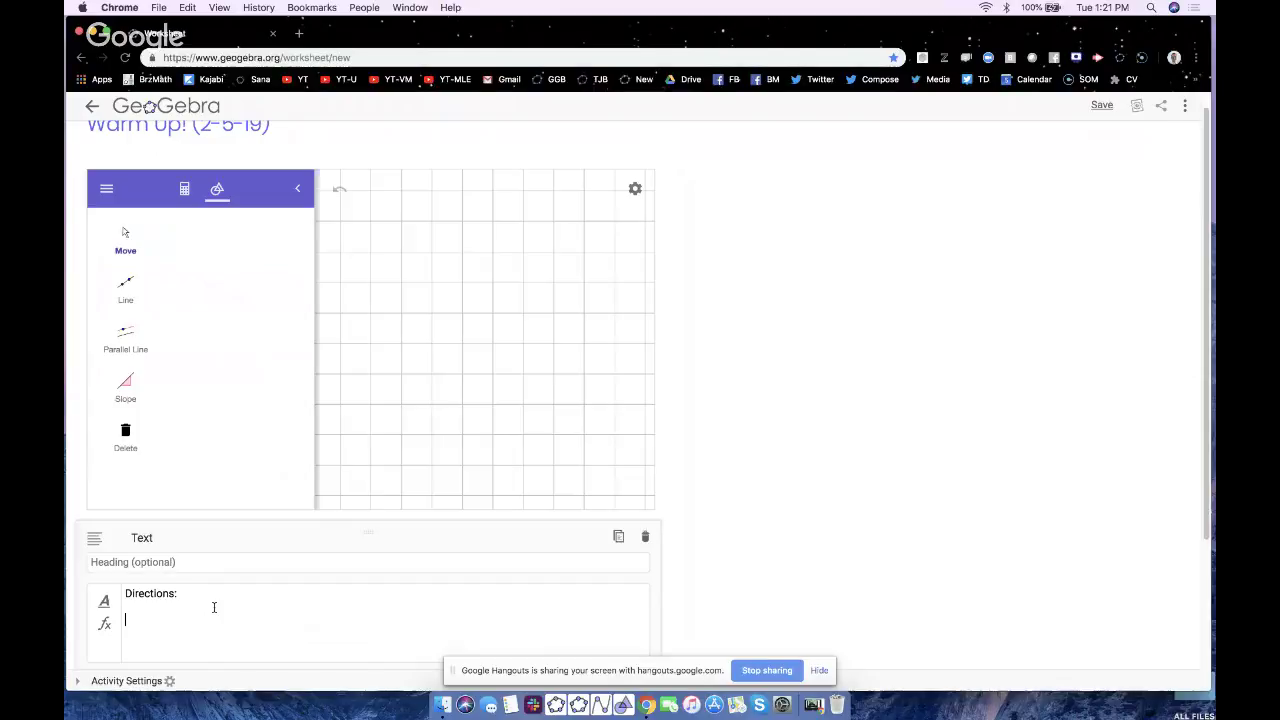
left_click(650, 536)
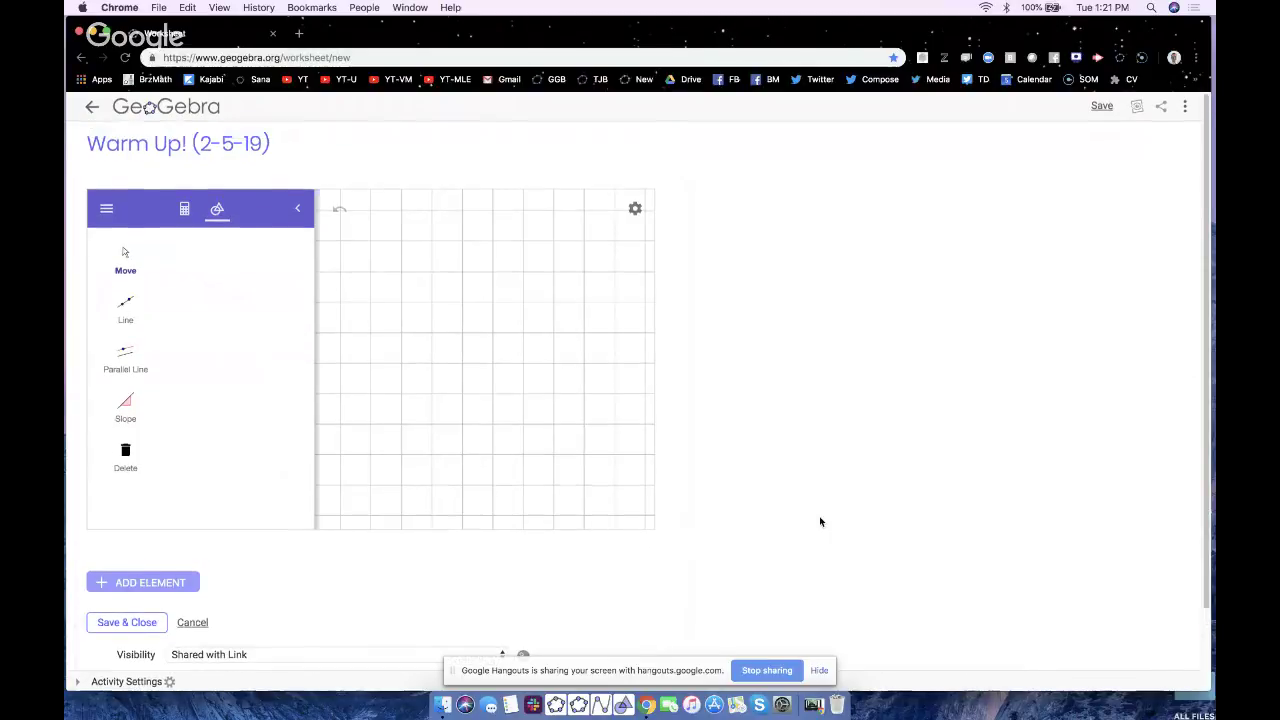
scroll(820, 521, "down", 2)
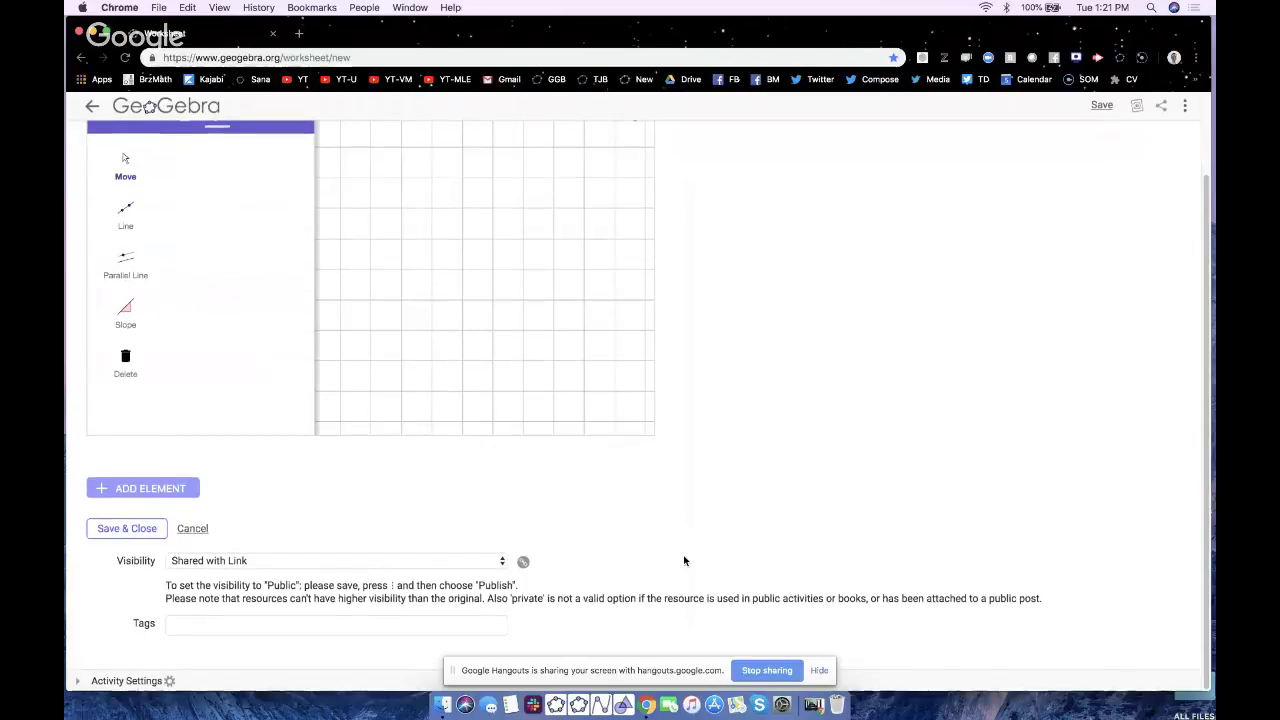
- Save and close the activity, reopen Warm Up! (2-5-19), and begin drawing line AB
left_click(135, 531)
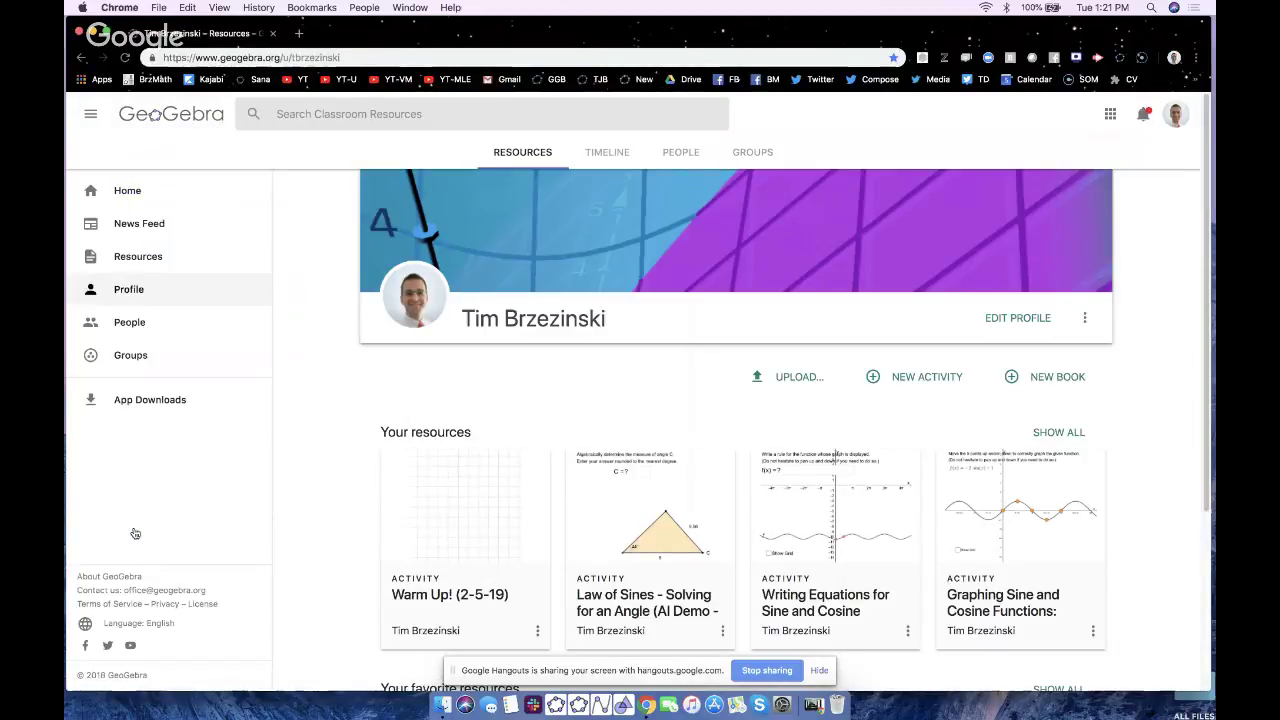
left_click(497, 525)
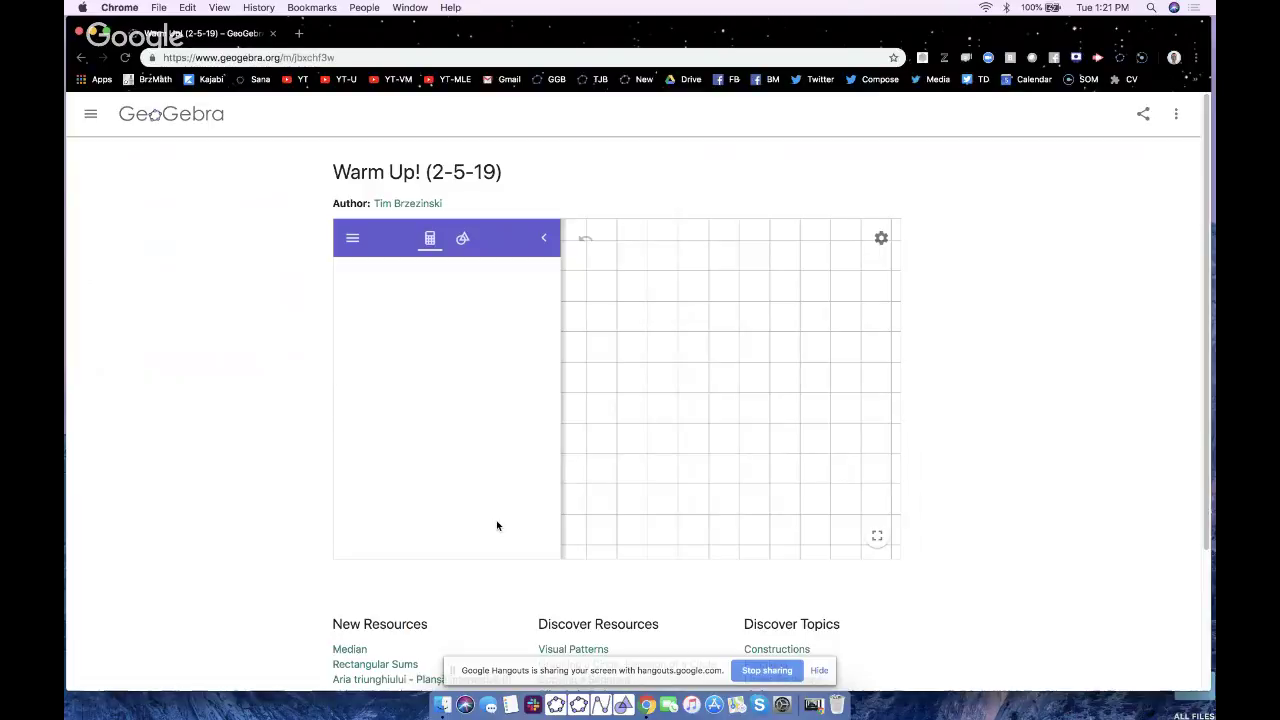
left_click(465, 243)
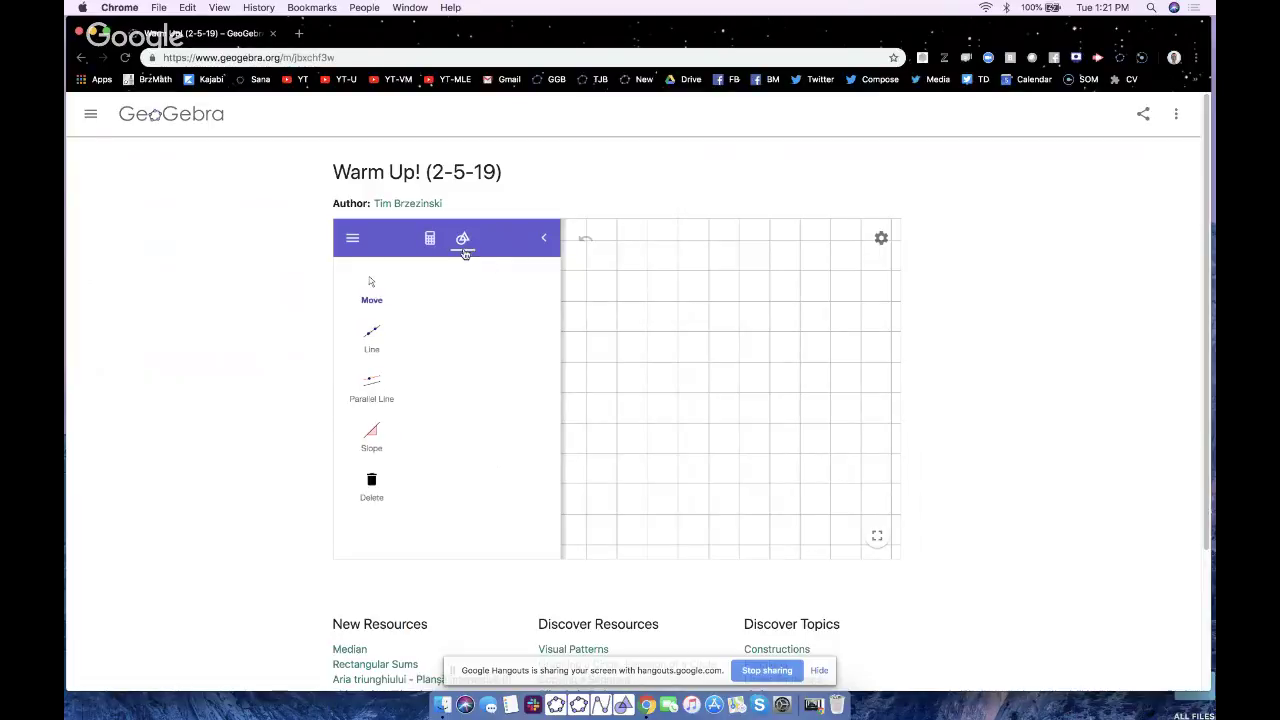
left_click(373, 335)
left_click(648, 484)
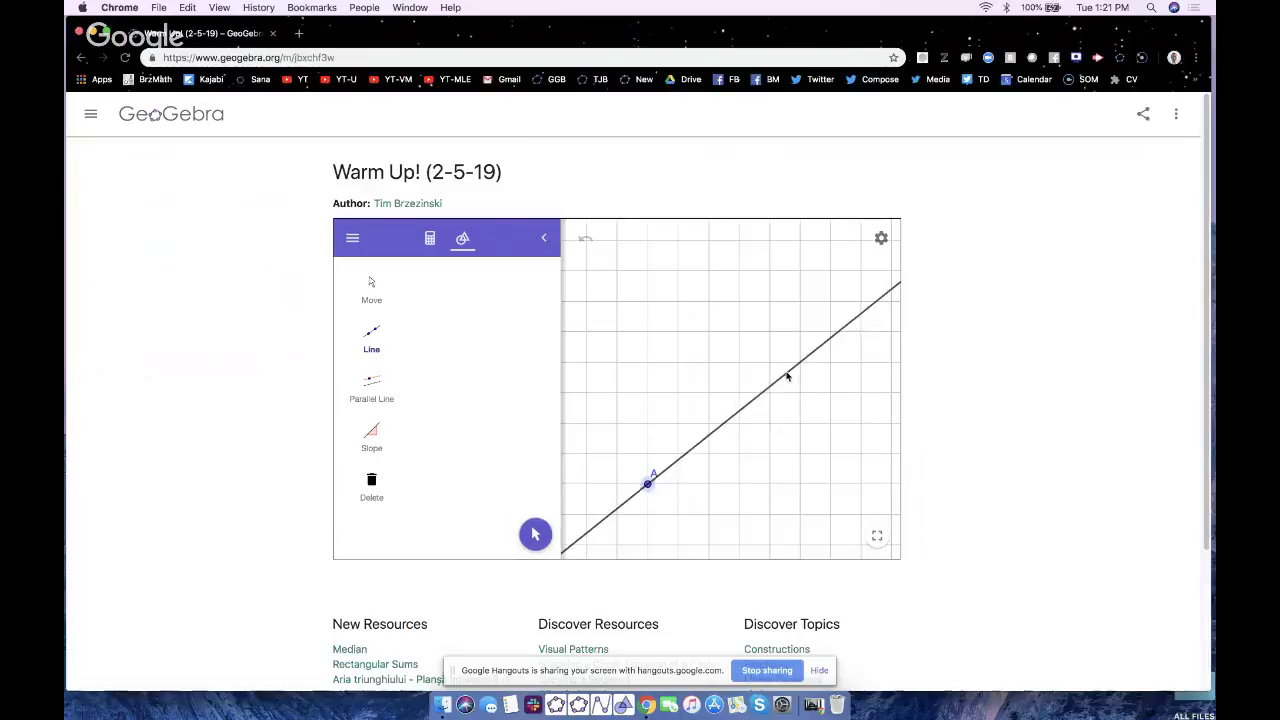
left_click(378, 384)
left_click(707, 424)
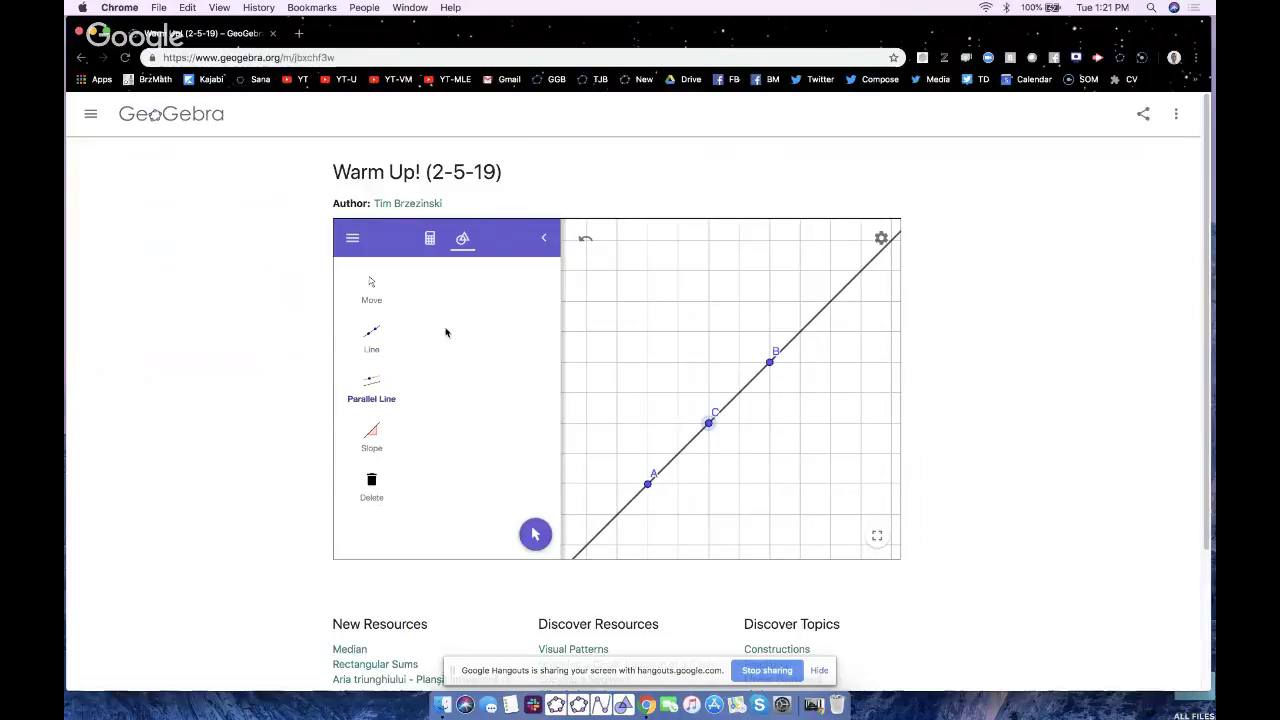
left_click(538, 534)
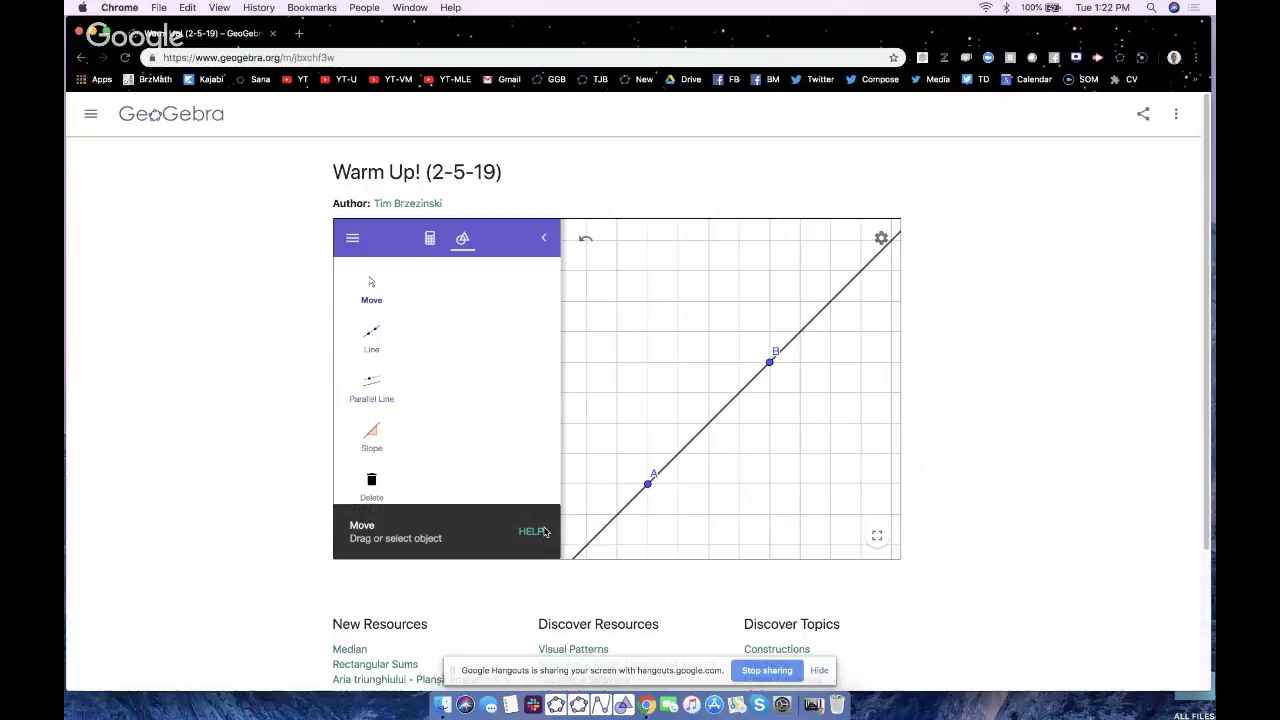
- Draw a parallel line through C, measure both slopes, tilt the lines, and close the share dialog
left_click(372, 384)
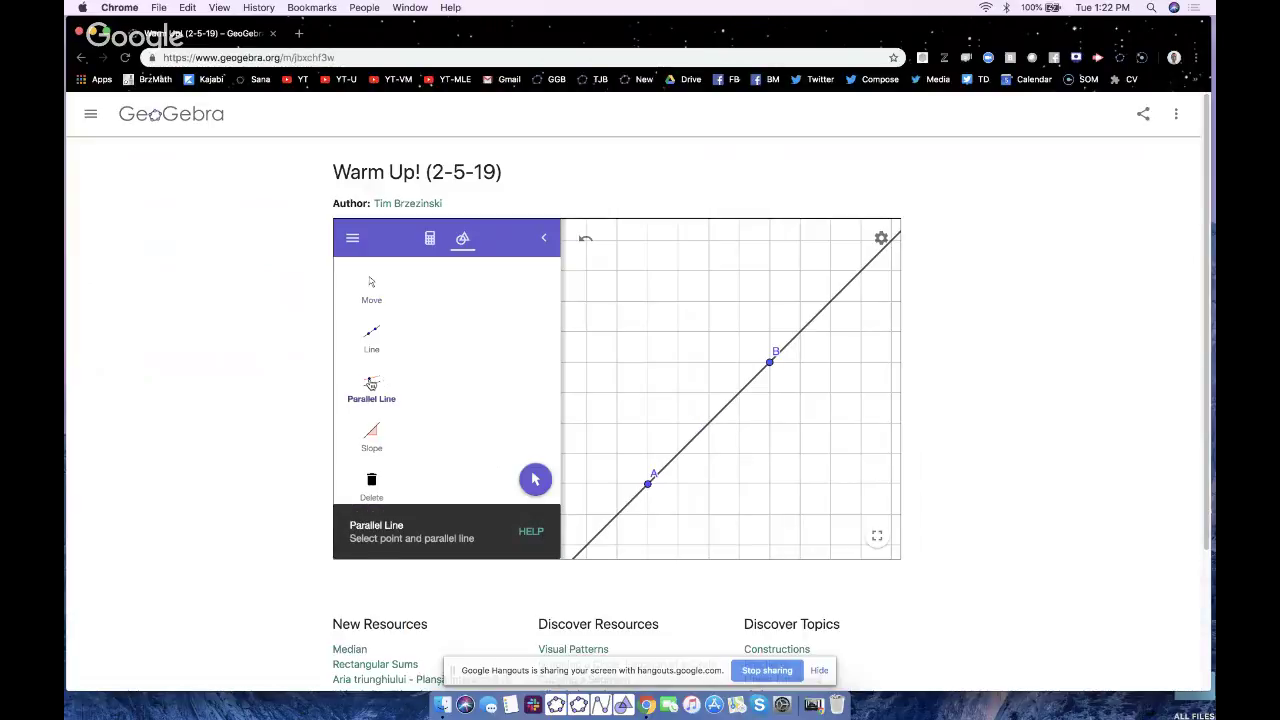
left_click(722, 415)
left_click(649, 302)
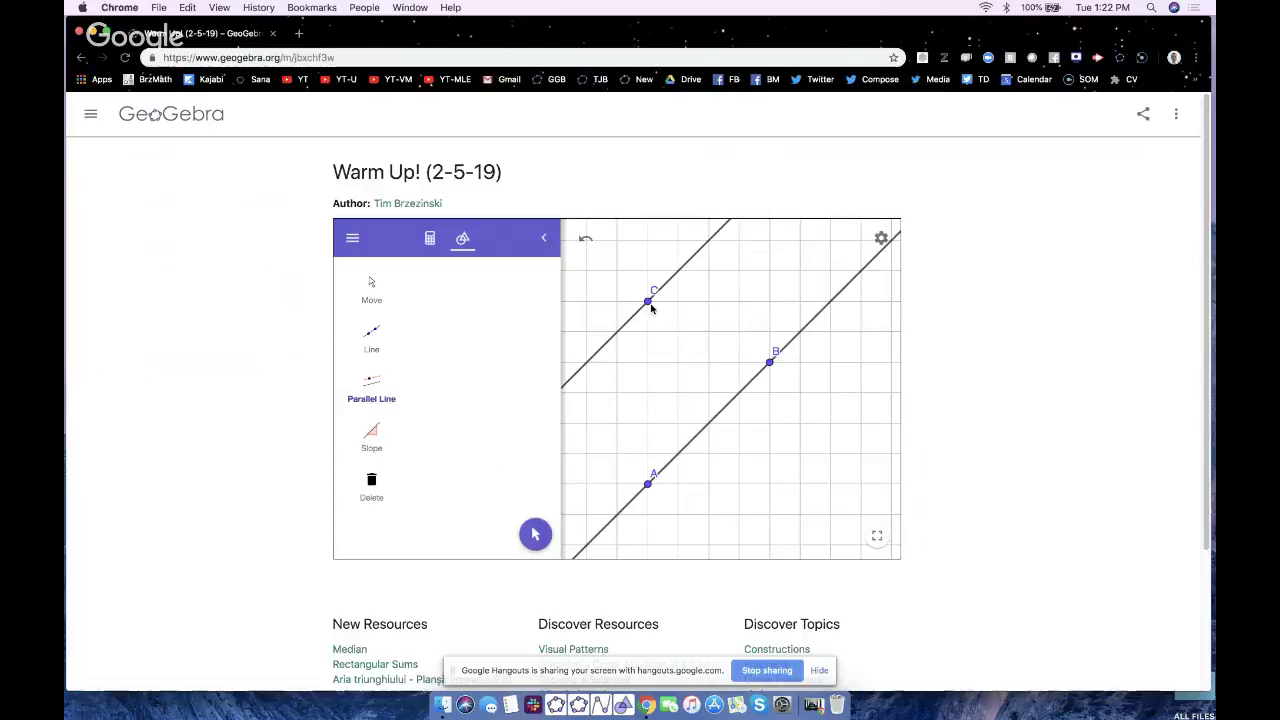
left_click(372, 433)
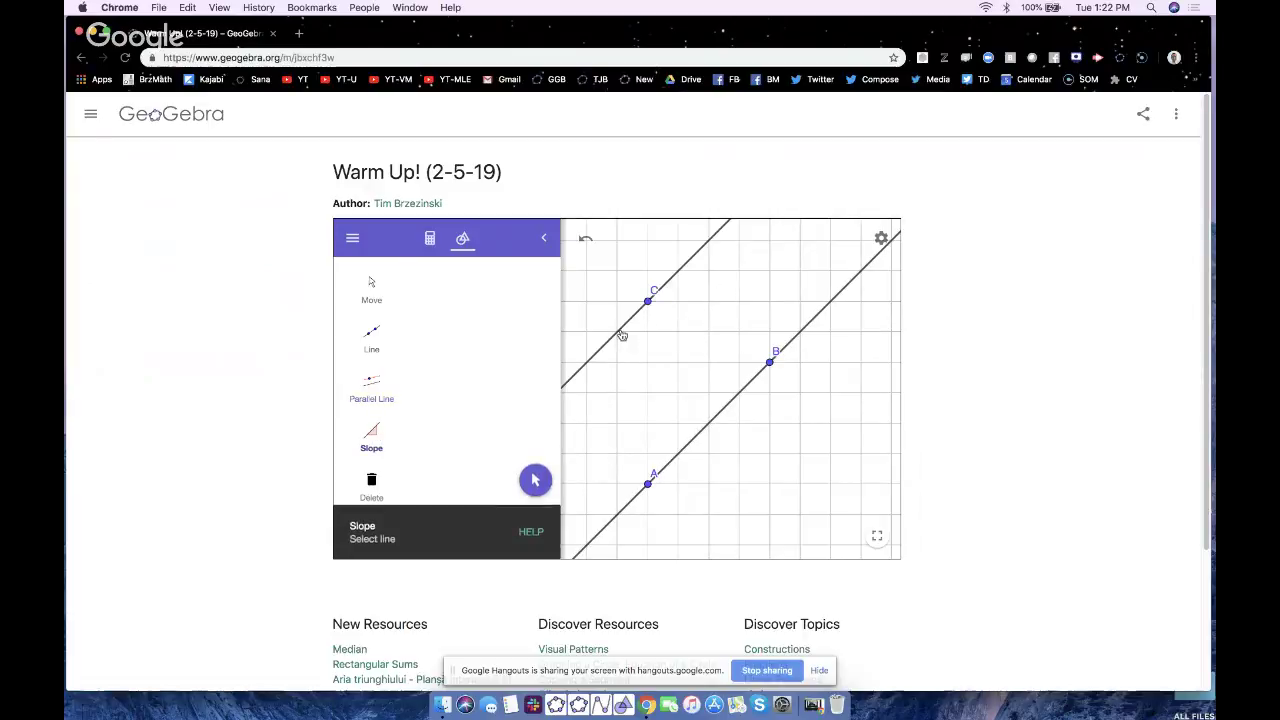
left_click(622, 335)
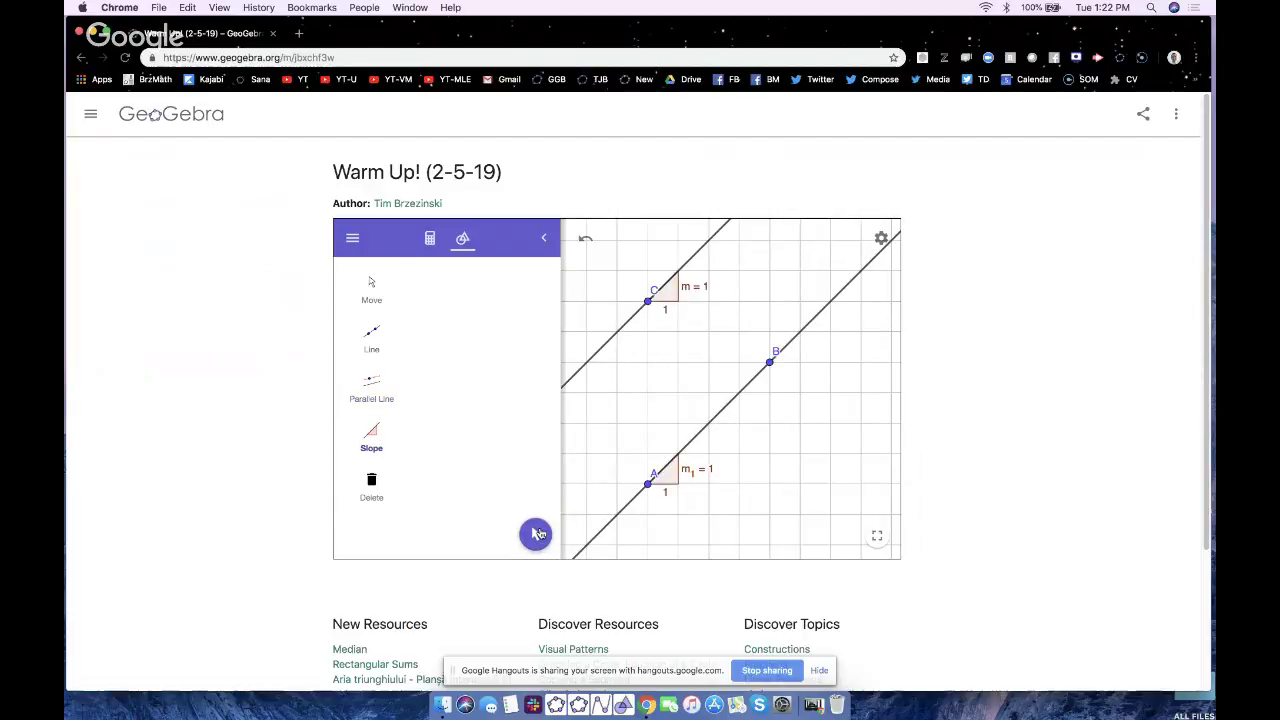
left_click(536, 533)
mouse_move(770, 364)
left_mouse_down()
mouse_move(743, 540)
mouse_move(717, 537)
mouse_move(760, 364)
mouse_move(743, 480)
mouse_move(682, 540)
mouse_move(769, 449)
mouse_move(762, 366)
mouse_move(757, 497)
mouse_move(740, 514)
mouse_move(774, 366)
left_mouse_up()
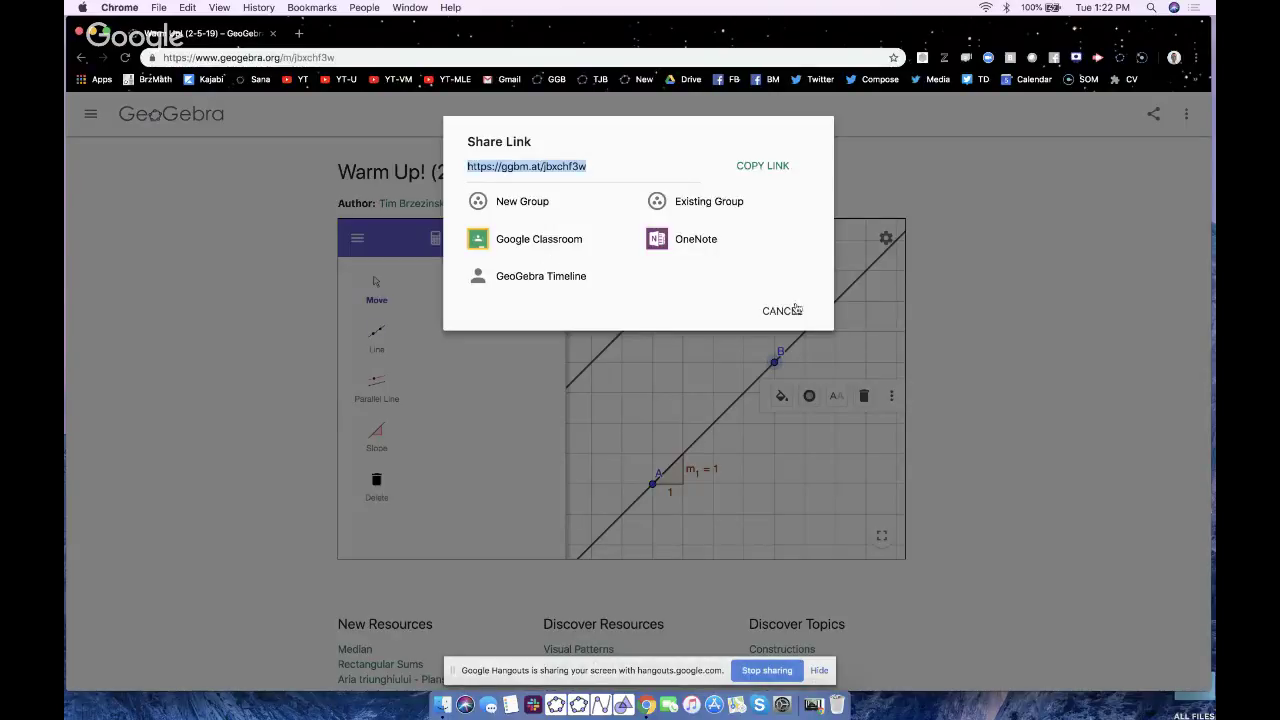
left_click(790, 312)
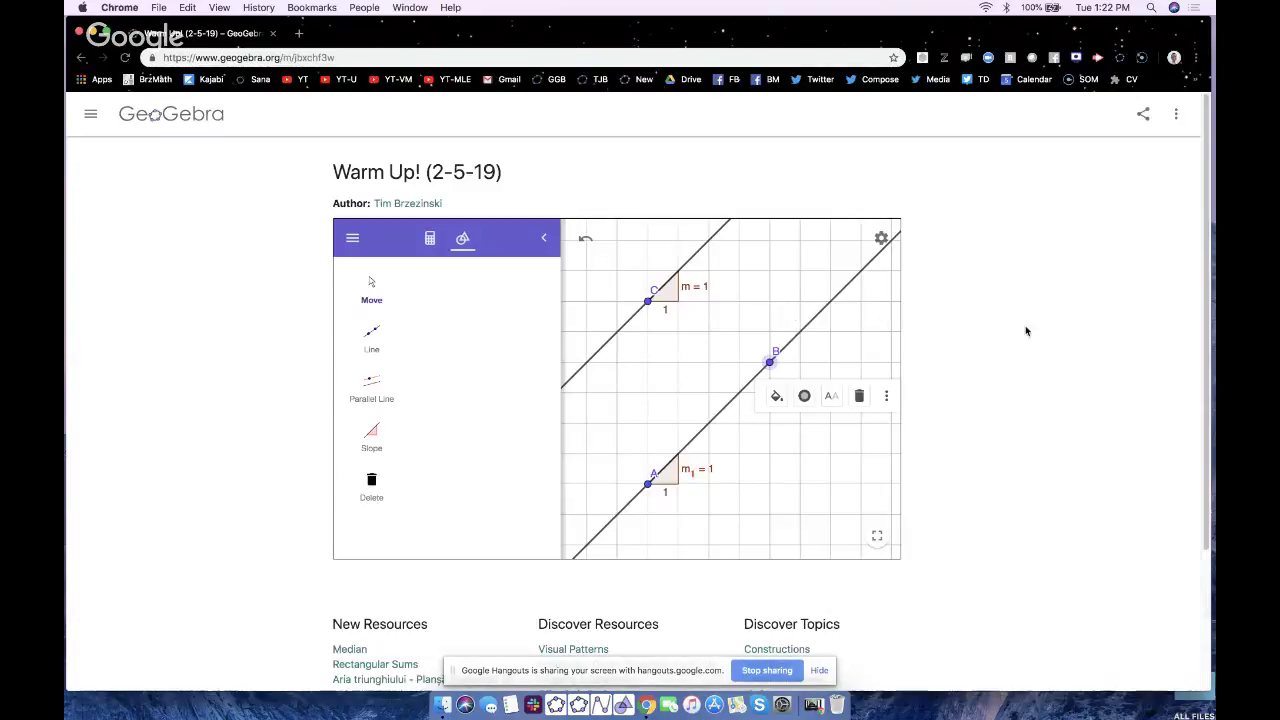
left_click(401, 203)
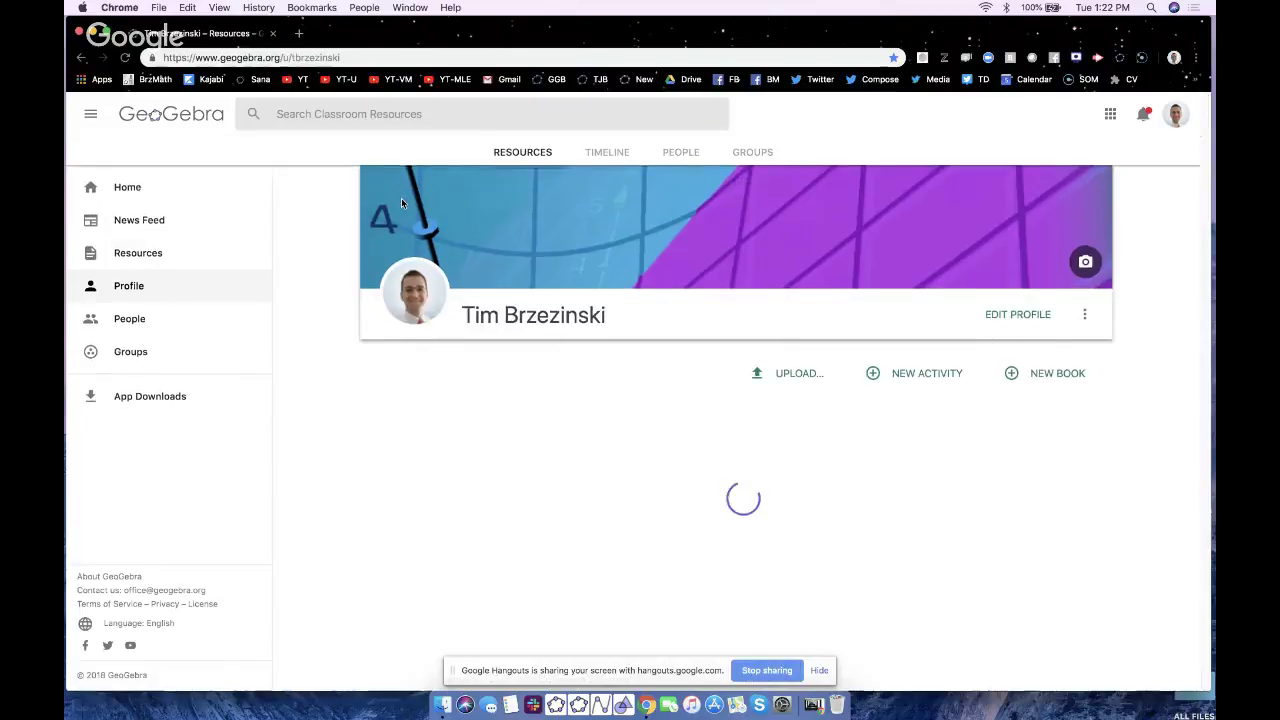